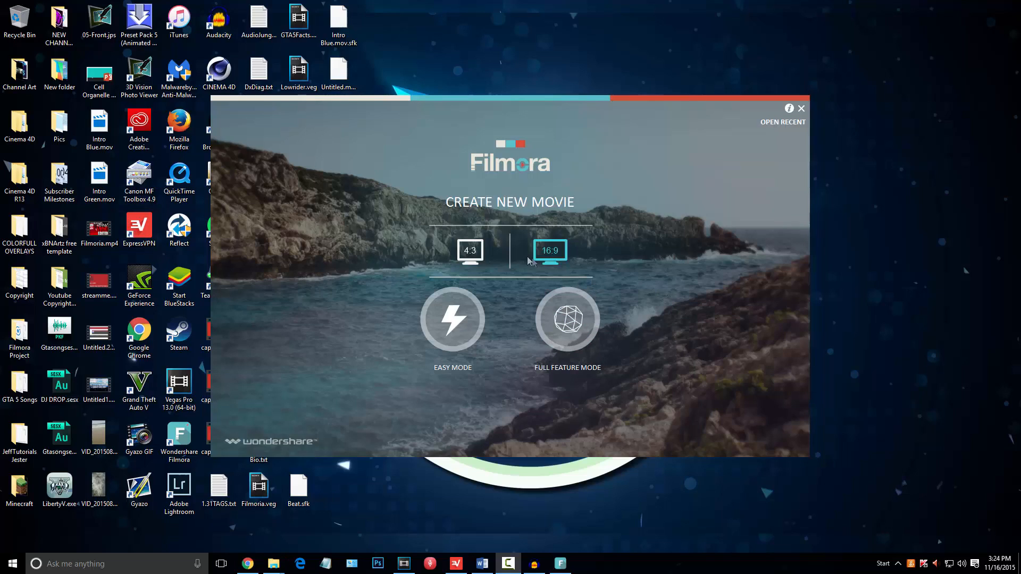
- Create a new movie with the 16:9 aspect ratio in Full Feature Mode
{"action": "left_click", "coordinate": [478, 253]}
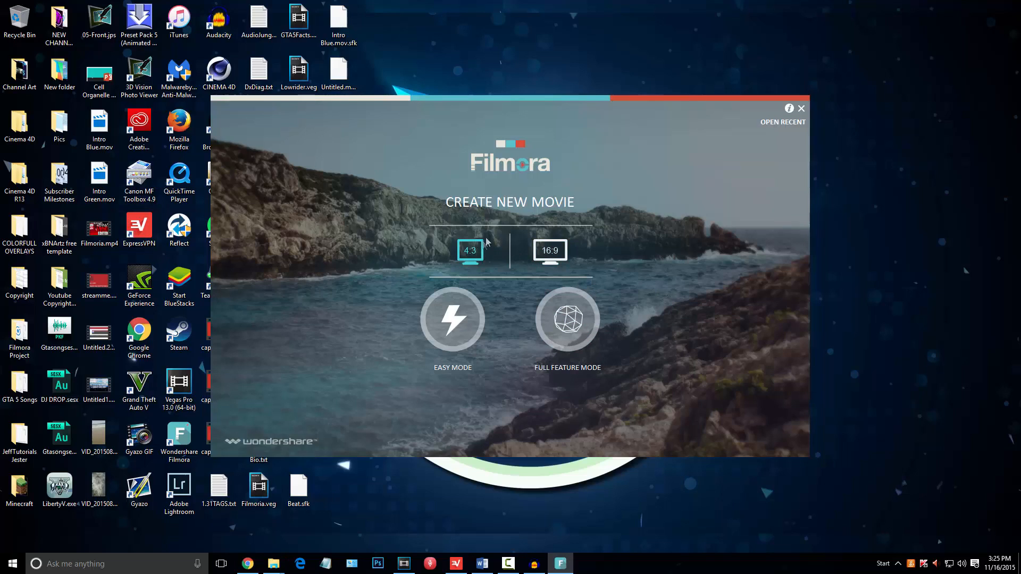
{"action": "left_click", "coordinate": [558, 245]}
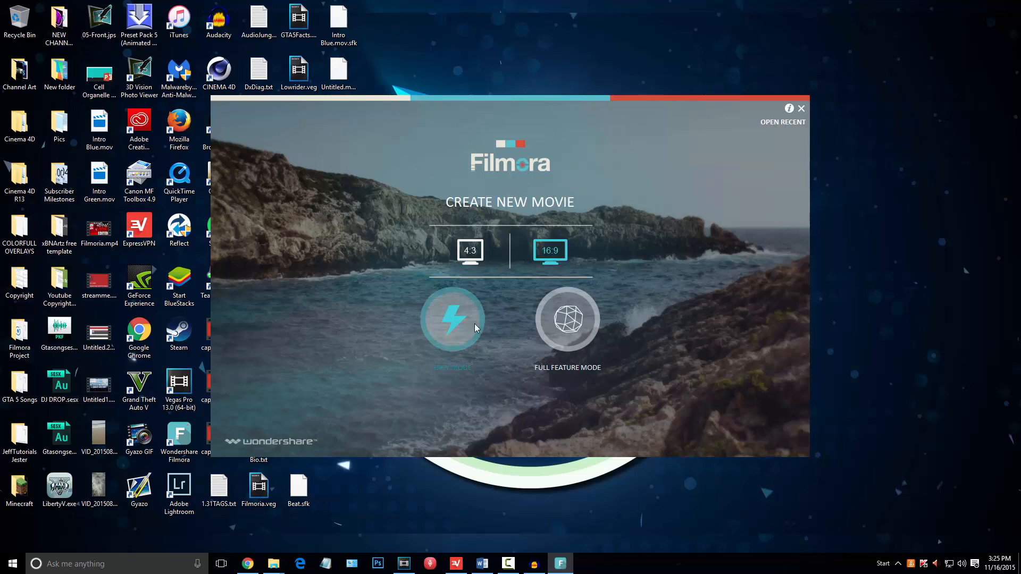
{"action": "left_click", "coordinate": [566, 322]}
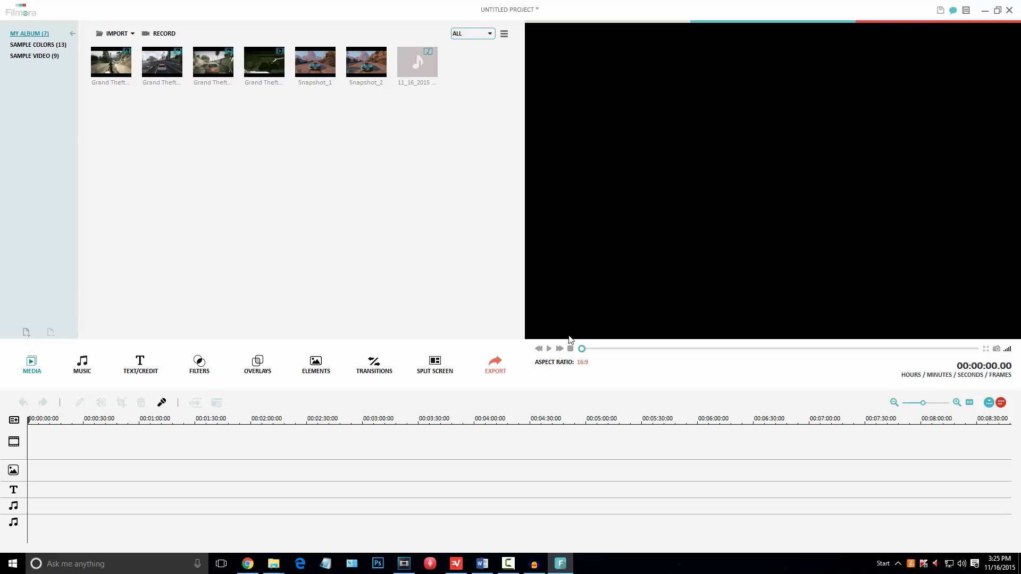
- Delete all existing media files from My Album
{"action": "left_click_drag", "start_coordinate": [488, 96], "coordinate": [123, 72]}
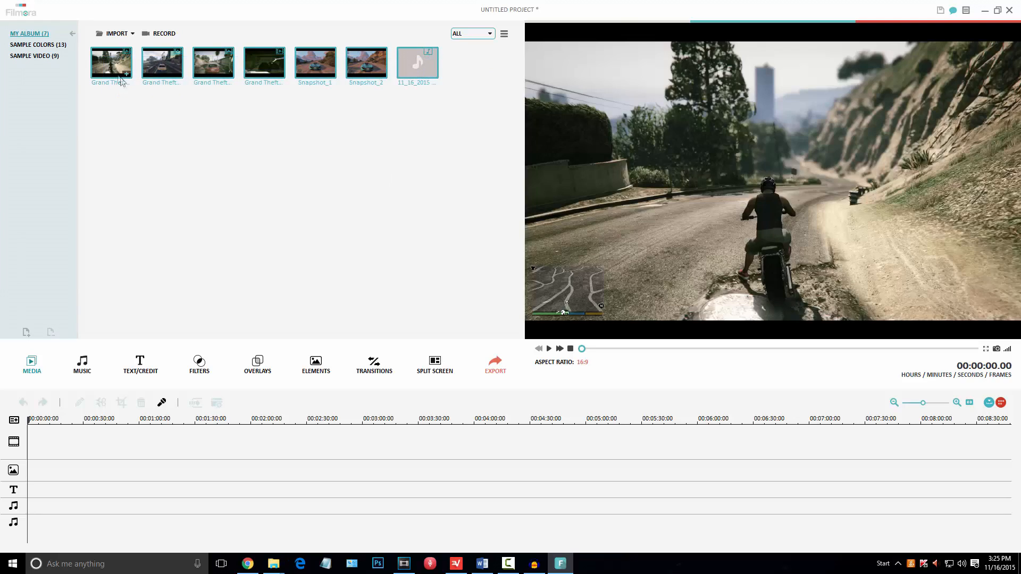
{"action": "right_click", "coordinate": [106, 63]}
{"action": "left_click", "coordinate": [133, 131]}
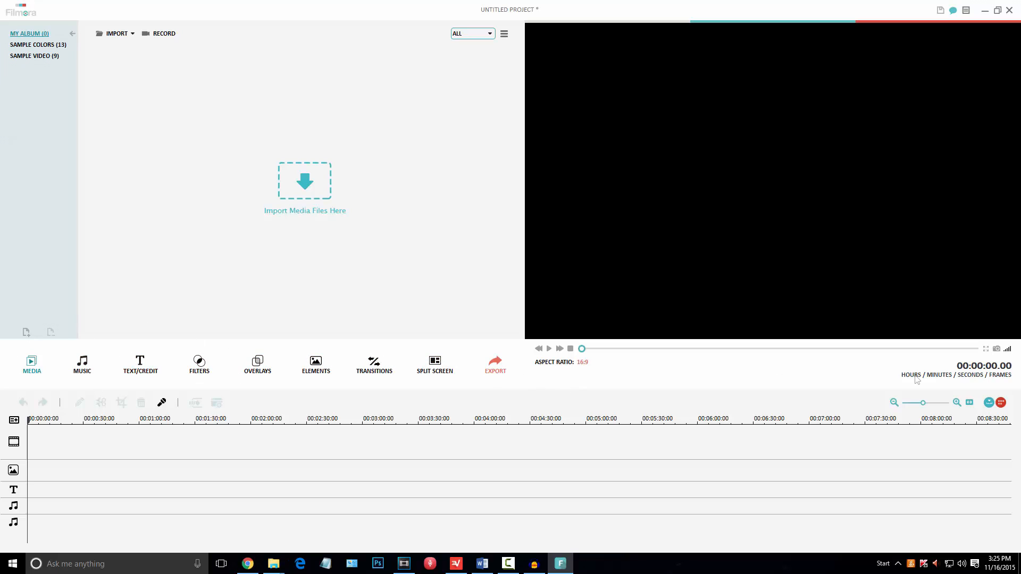
- Import the Grand Theft Auto V clips 07.24.2015 - 10.43.05.03, 09.05.2015 - 11.51.09.02 and 09.12.2015 - 15.44.36.02 into My Album
{"action": "left_click_drag", "start_coordinate": [927, 408], "coordinate": [918, 403]}
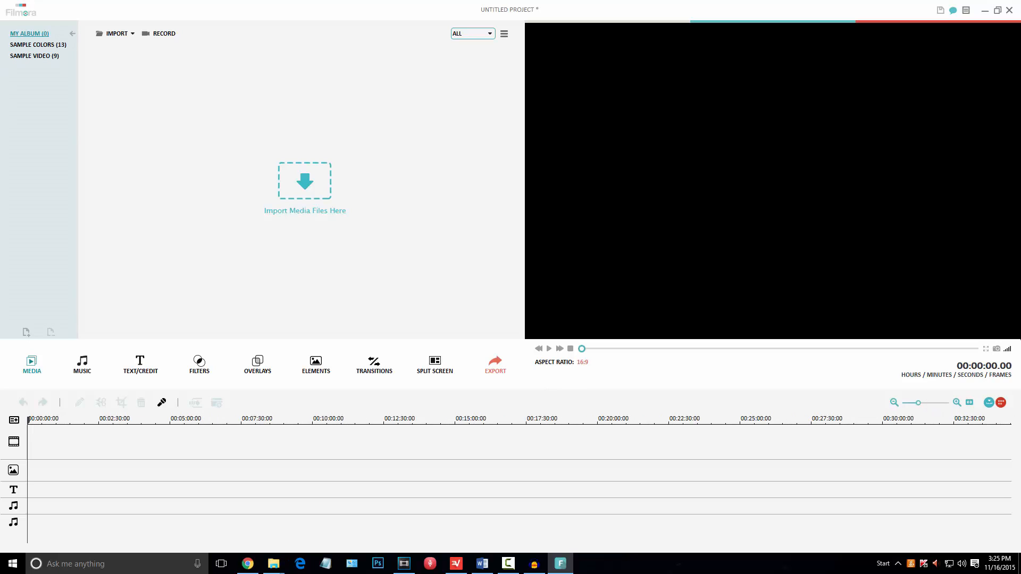
{"action": "mouse_move", "coordinate": [1012, 351]}
{"action": "left_click", "coordinate": [282, 178]}
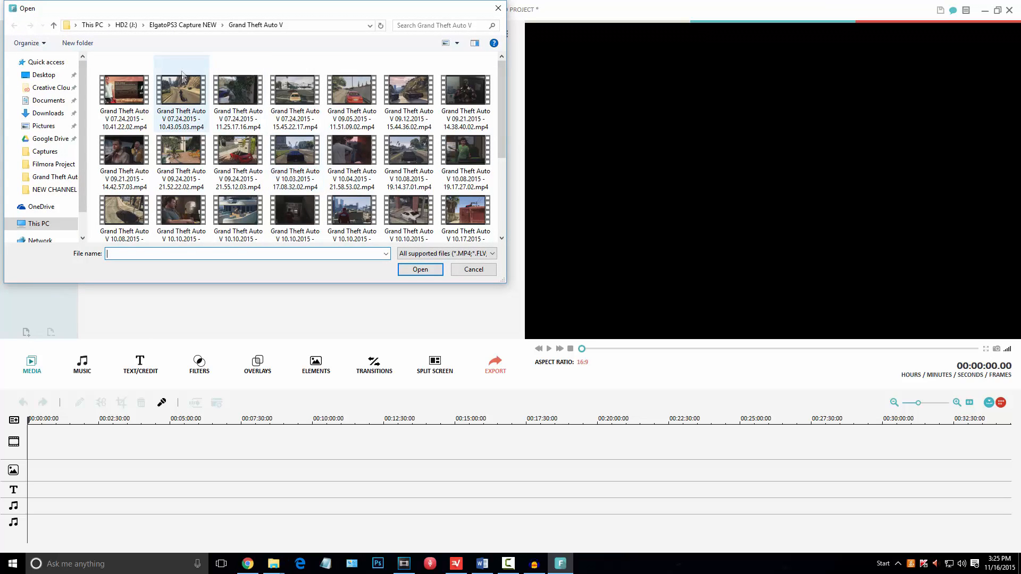
{"action": "left_click", "coordinate": [185, 88]}
{"action": "left_click", "coordinate": [298, 100], "text": "shift"}
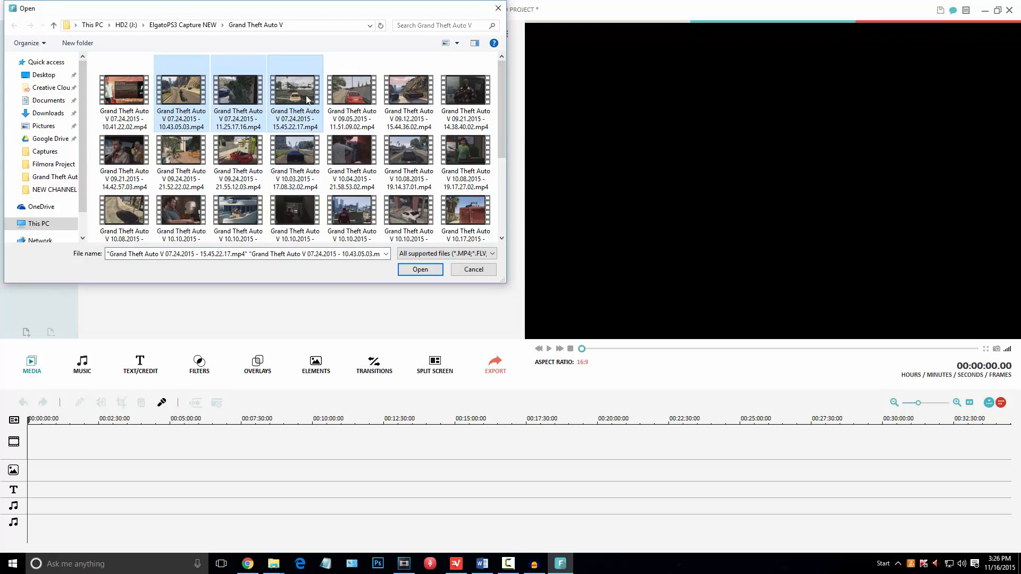
{"action": "left_click", "coordinate": [372, 100], "text": "shift"}
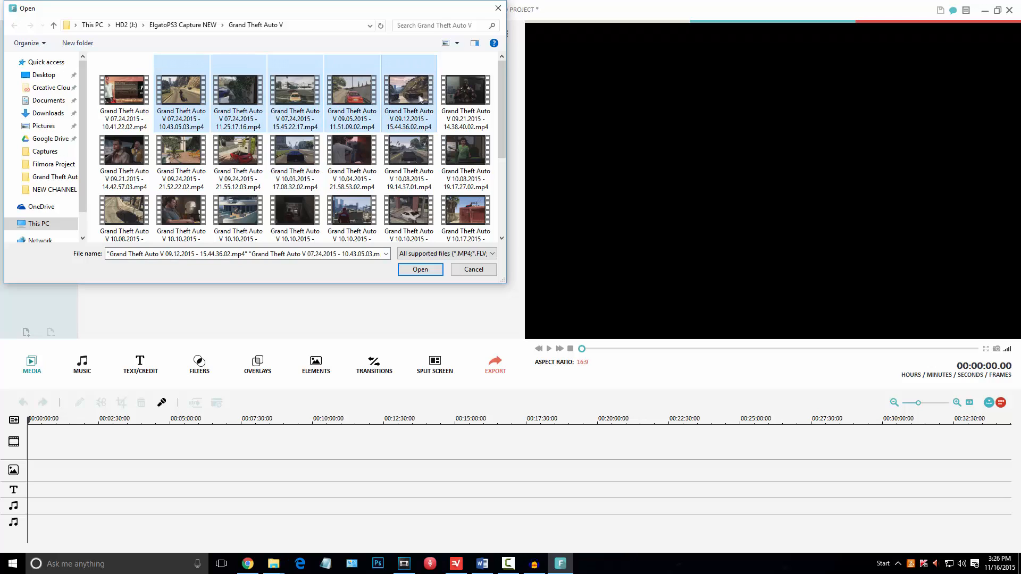
{"action": "left_click", "coordinate": [296, 95]}
{"action": "left_click", "coordinate": [203, 104]}
{"action": "left_click", "coordinate": [351, 101], "text": "shift"}
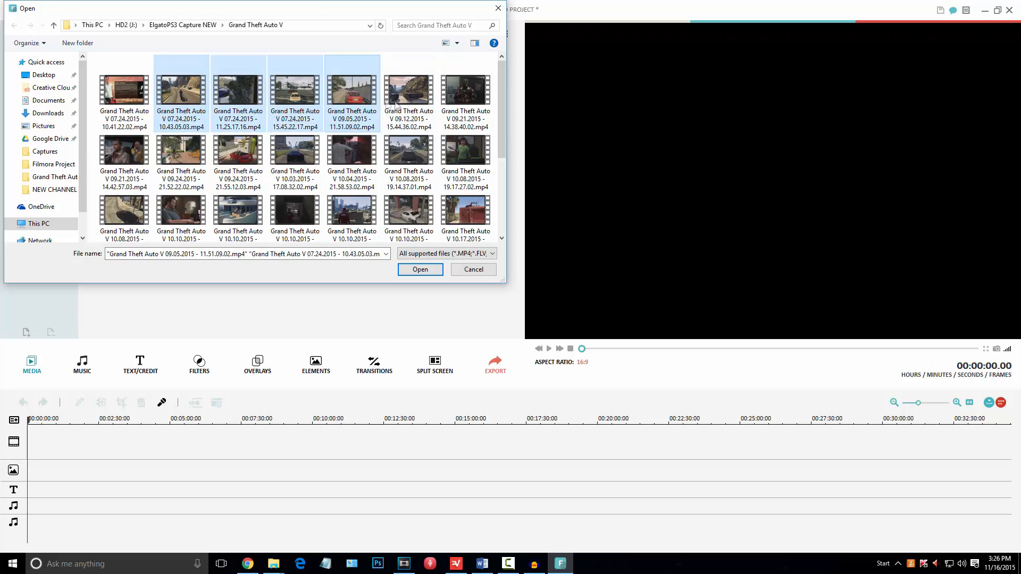
{"action": "left_click", "coordinate": [405, 110]}
{"action": "left_click", "coordinate": [367, 103], "text": "ctrl"}
{"action": "left_click", "coordinate": [184, 100], "text": "ctrl"}
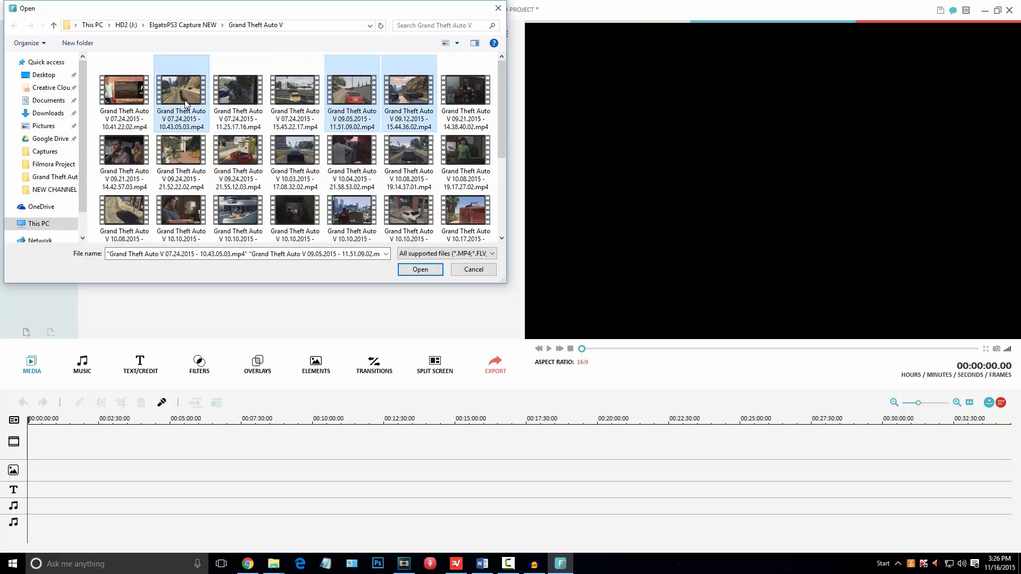
{"action": "key", "text": "Return"}
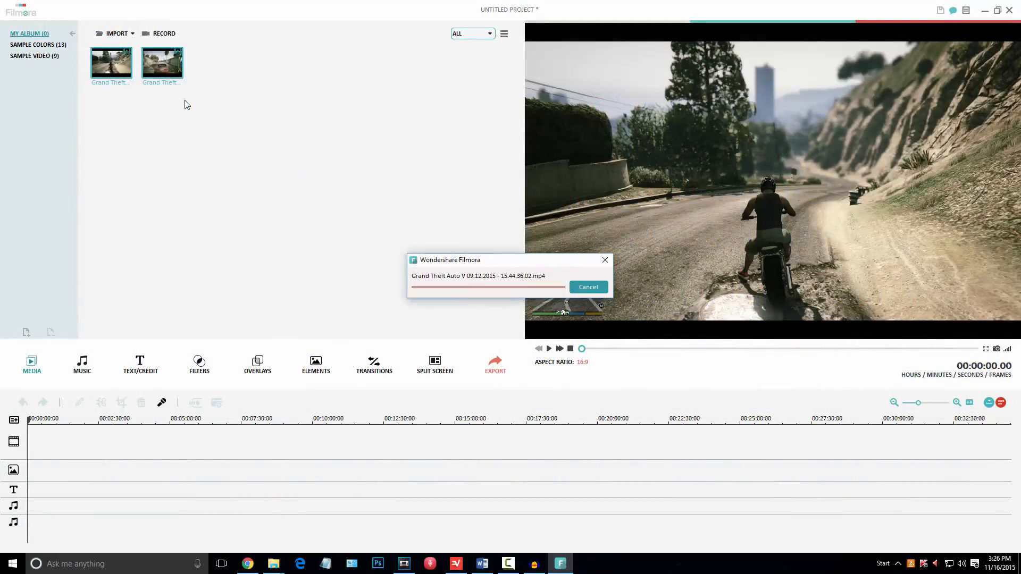
- Add the red car clip, second in My Album, to the start of the timeline's video track
{"action": "left_click", "coordinate": [212, 66]}
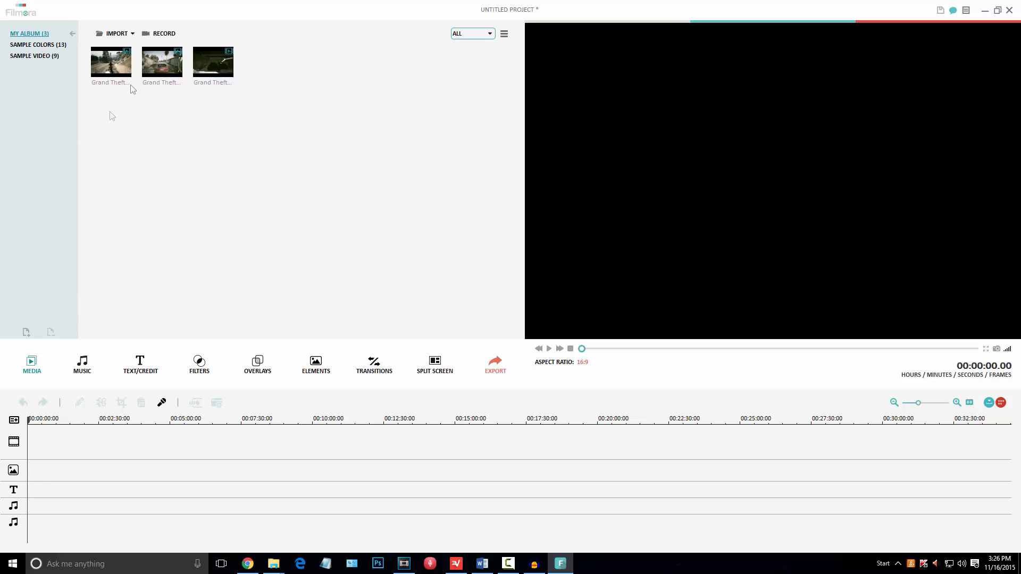
{"action": "right_click", "coordinate": [201, 60]}
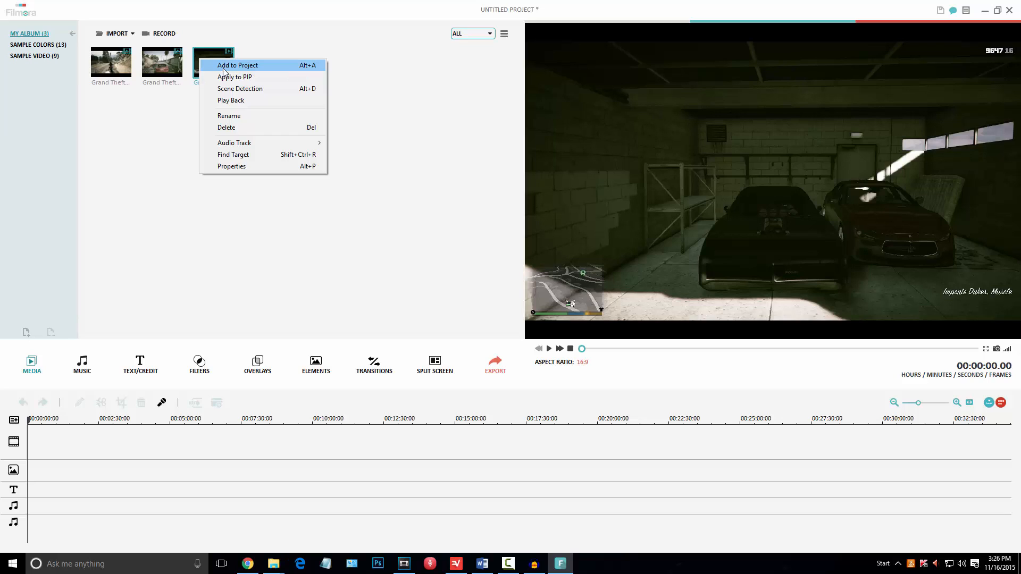
{"action": "left_click", "coordinate": [164, 65]}
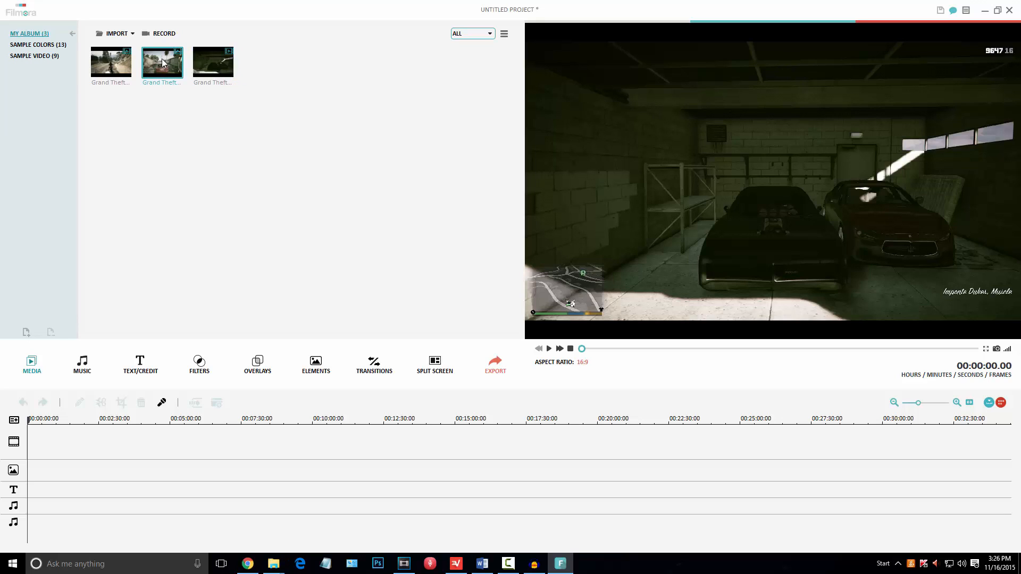
{"action": "mouse_move", "coordinate": [179, 77]}
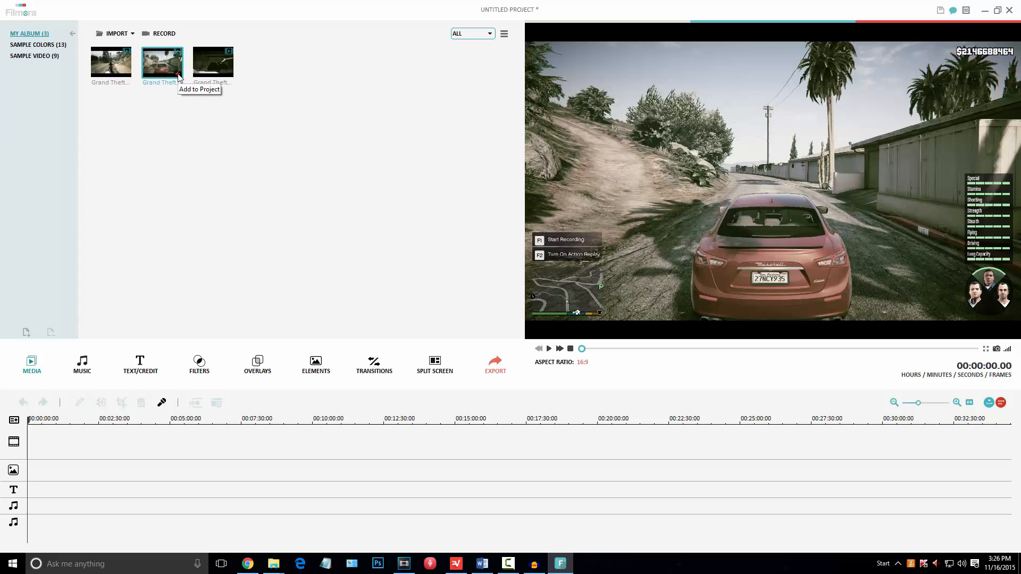
{"action": "left_click", "coordinate": [178, 78]}
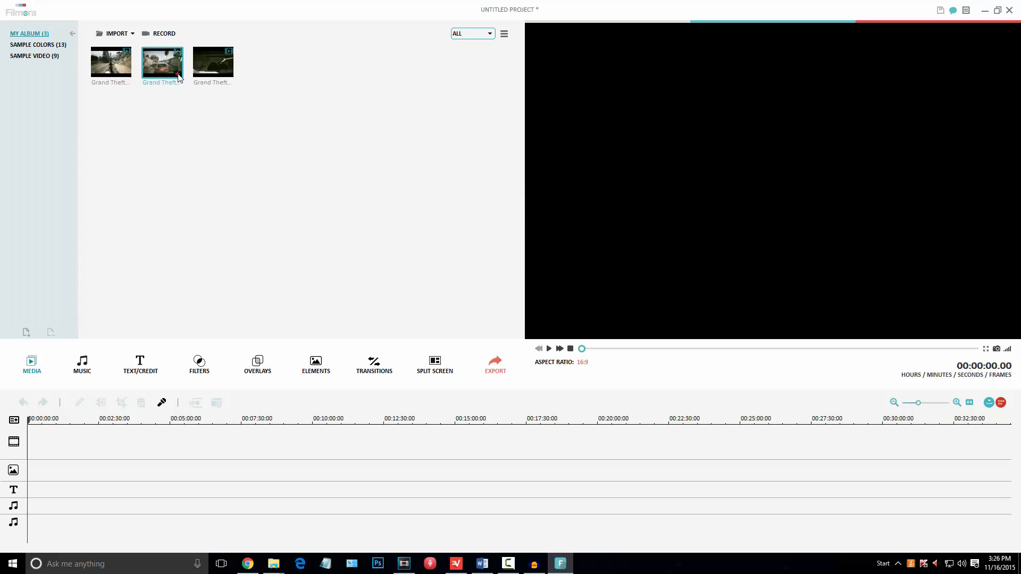
{"action": "left_click", "coordinate": [175, 70]}
{"action": "left_click_drag", "start_coordinate": [98, 354], "coordinate": [63, 508]}
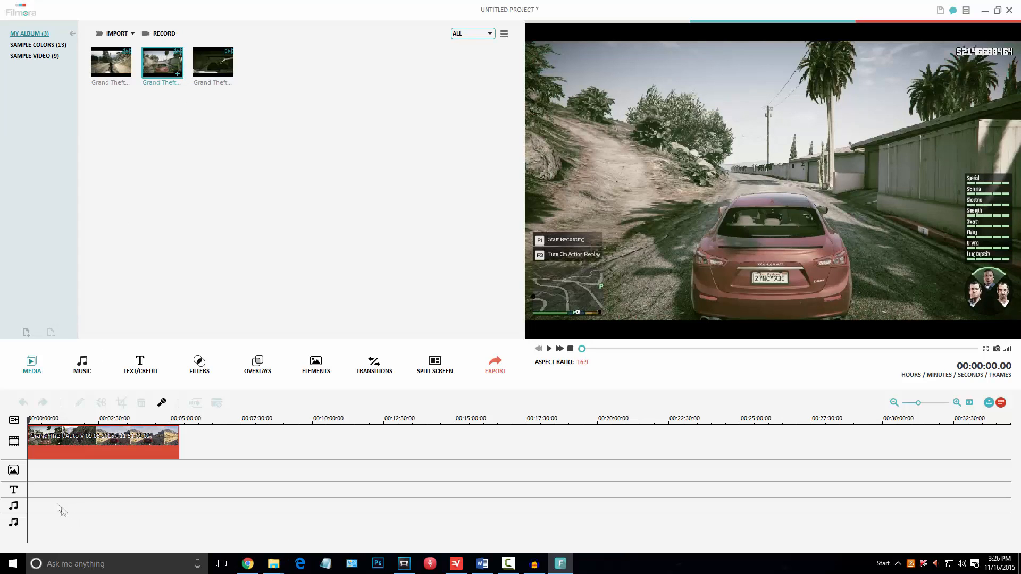
- Mute the audio of the timeline clip and play it back from about 00:02:18
{"action": "left_click", "coordinate": [39, 420]}
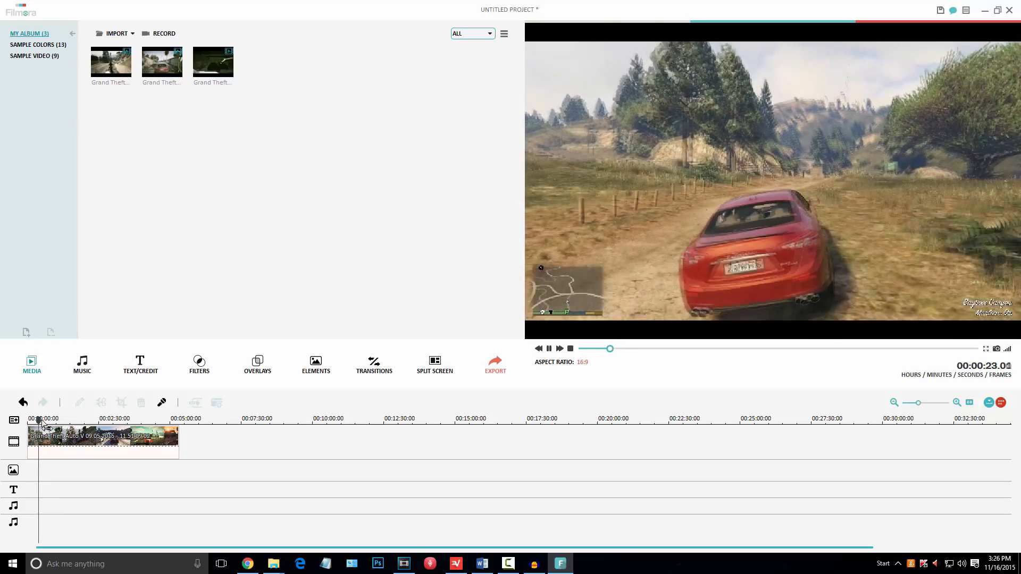
{"action": "key", "text": "space"}
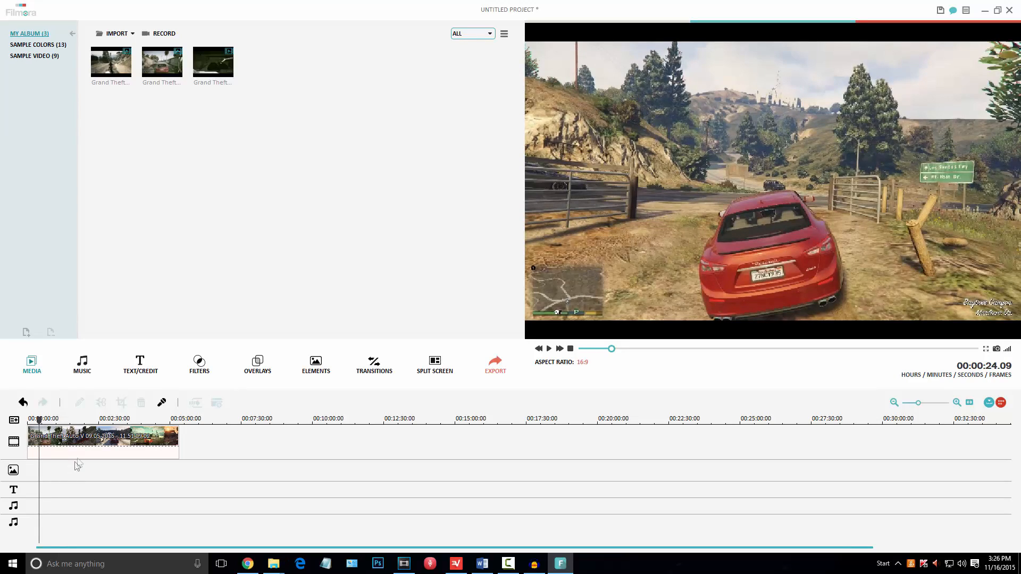
{"action": "left_click", "coordinate": [93, 441]}
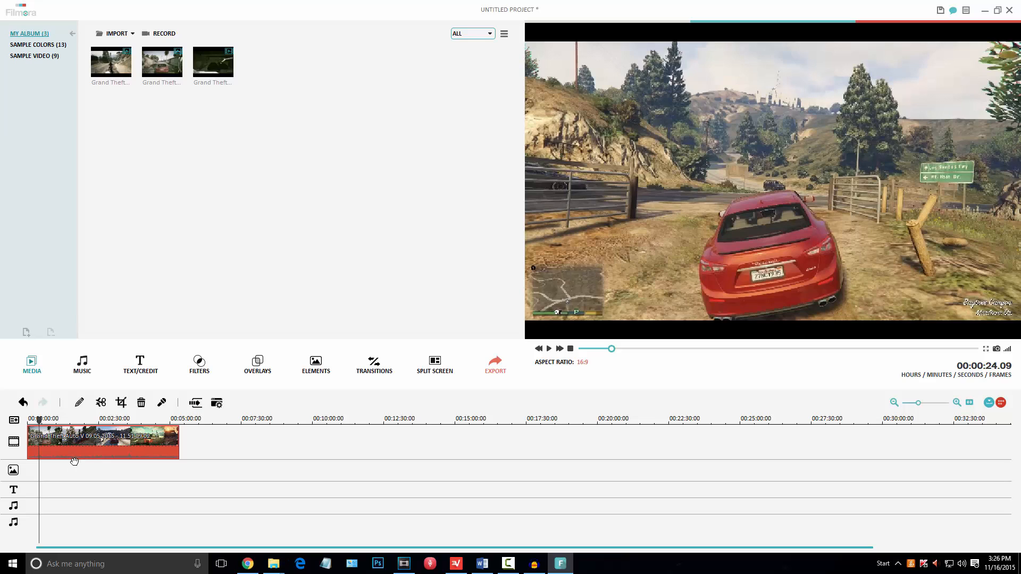
{"action": "right_click", "coordinate": [125, 450]}
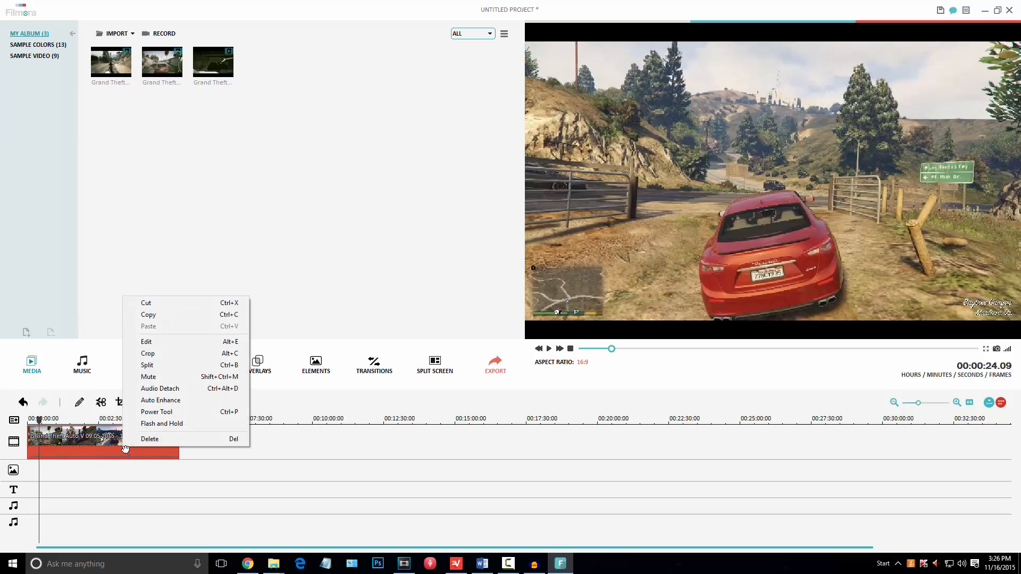
{"action": "left_click", "coordinate": [168, 377]}
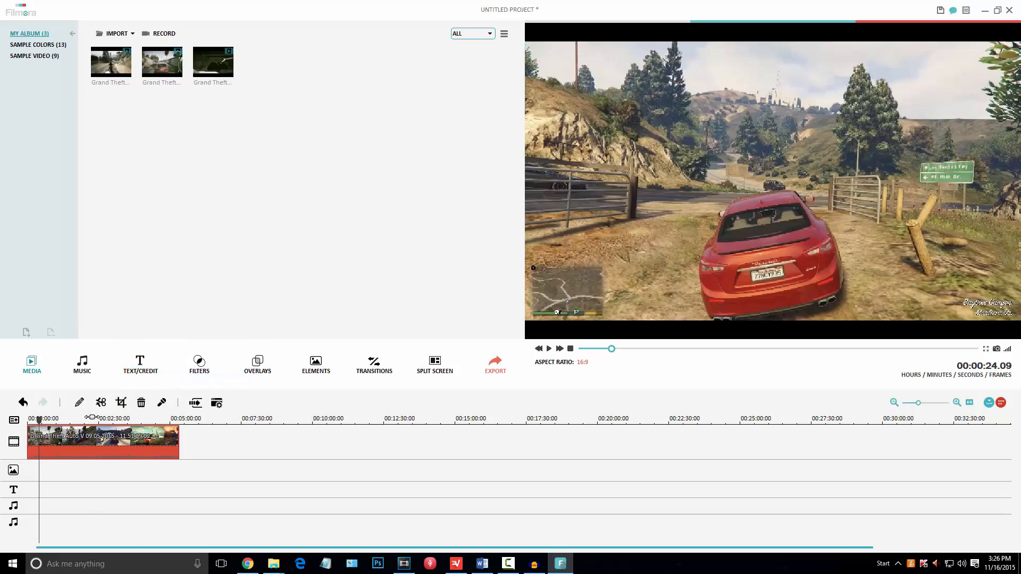
{"action": "left_click", "coordinate": [92, 419]}
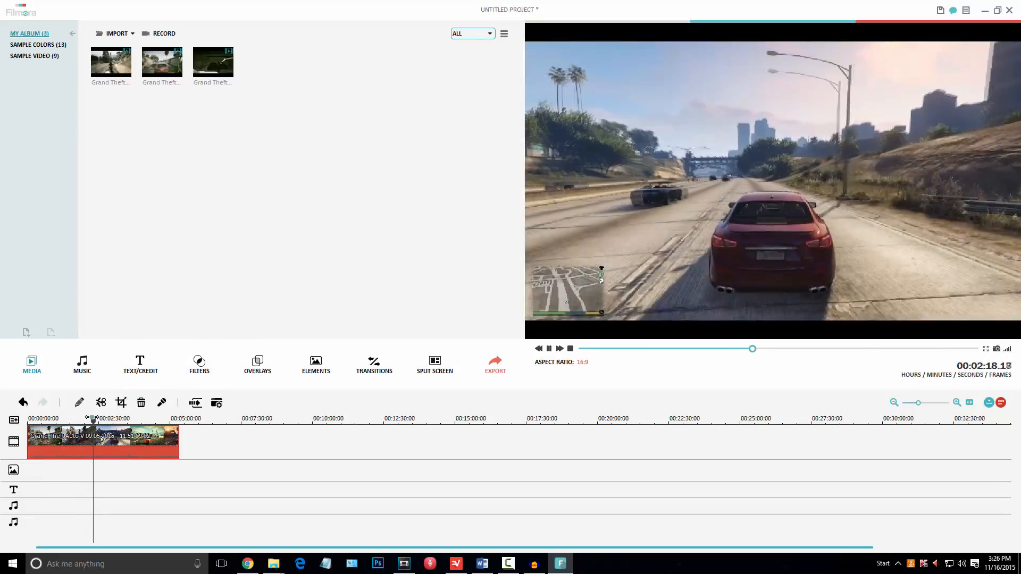
{"action": "key", "text": "space"}
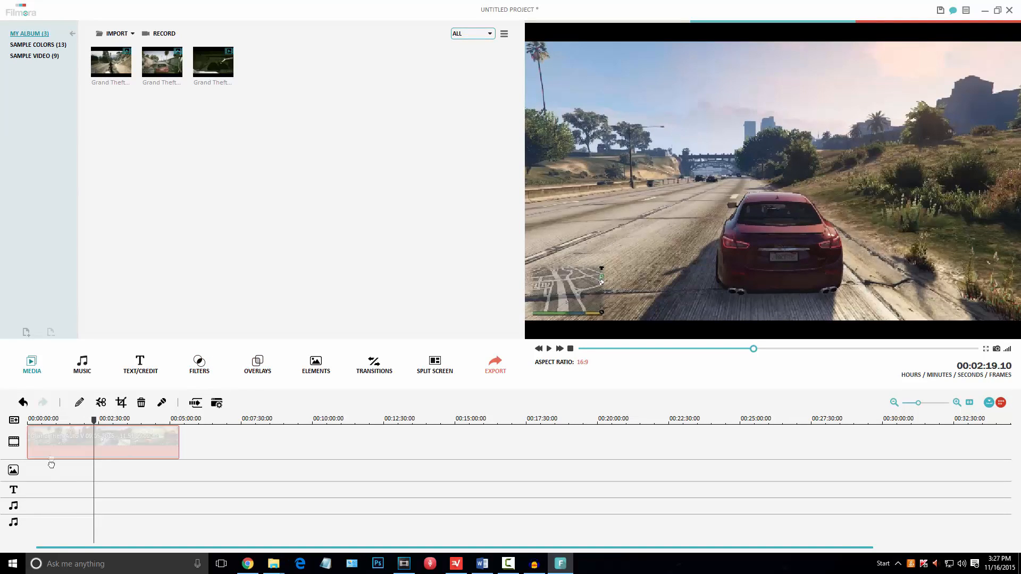
- Review the text and music track options in the Track Manager and close it without changes
{"action": "left_click", "coordinate": [14, 420]}
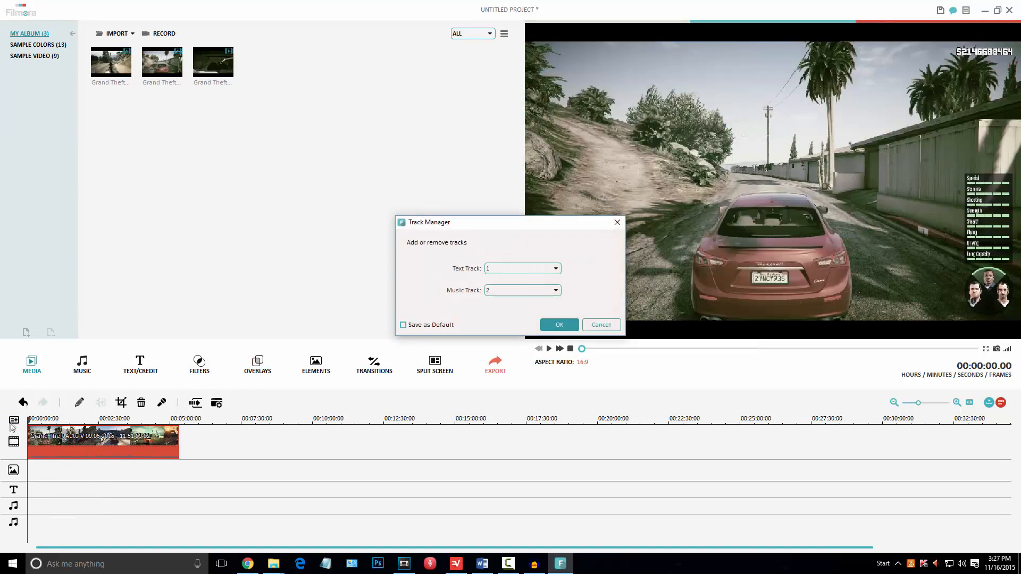
{"action": "left_click", "coordinate": [512, 268]}
{"action": "left_click", "coordinate": [512, 268]}
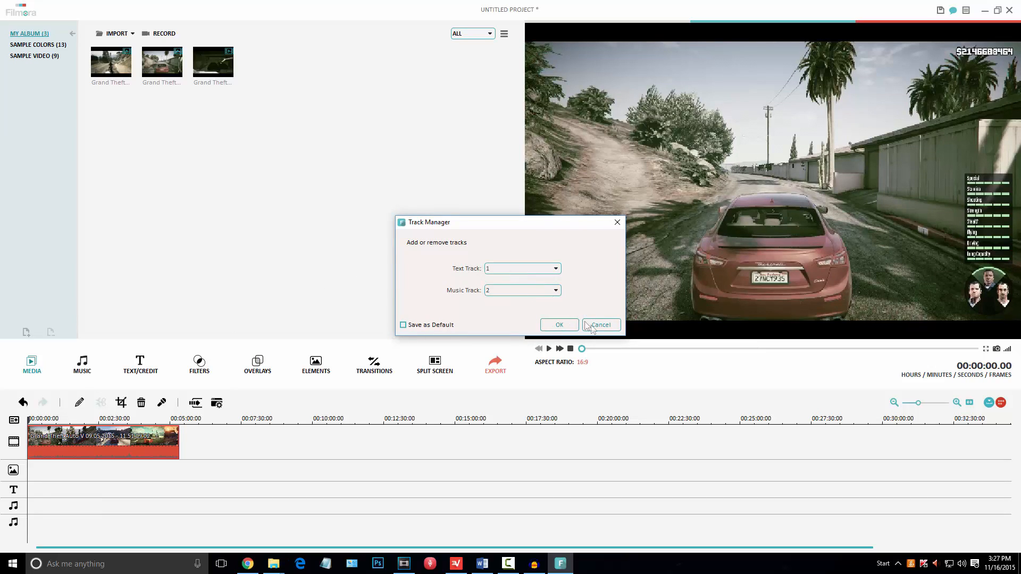
{"action": "left_click", "coordinate": [600, 325]}
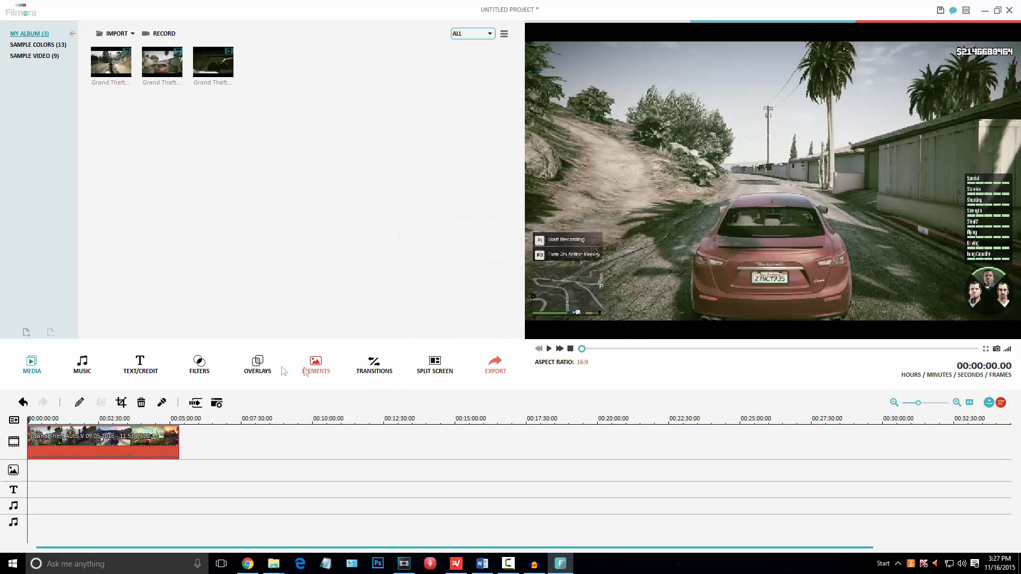
- Show the overlays library and split the timeline clip at 00:02:27.19
{"action": "left_click", "coordinate": [258, 370]}
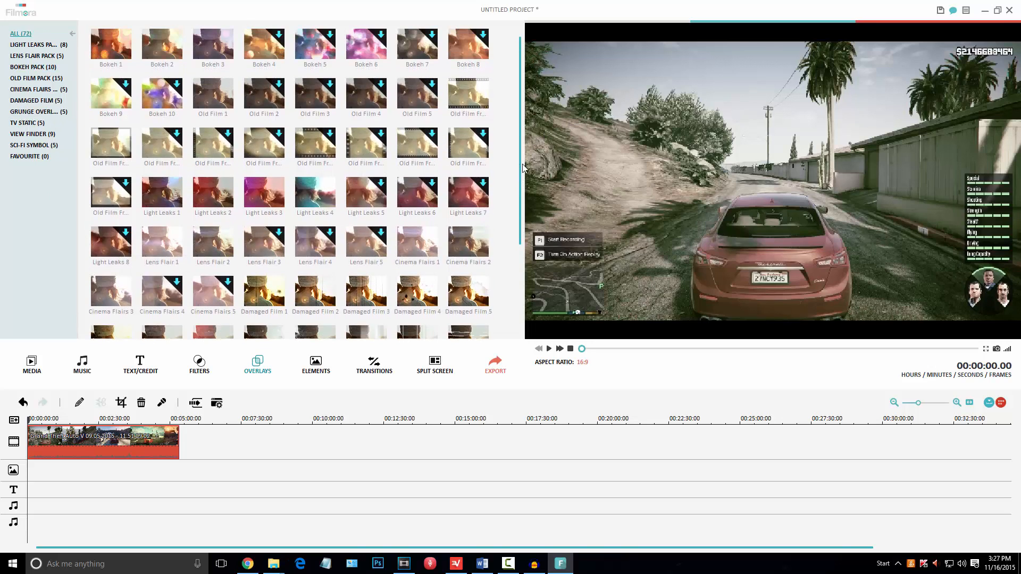
{"action": "left_click", "coordinate": [52, 476]}
{"action": "left_click", "coordinate": [103, 418]}
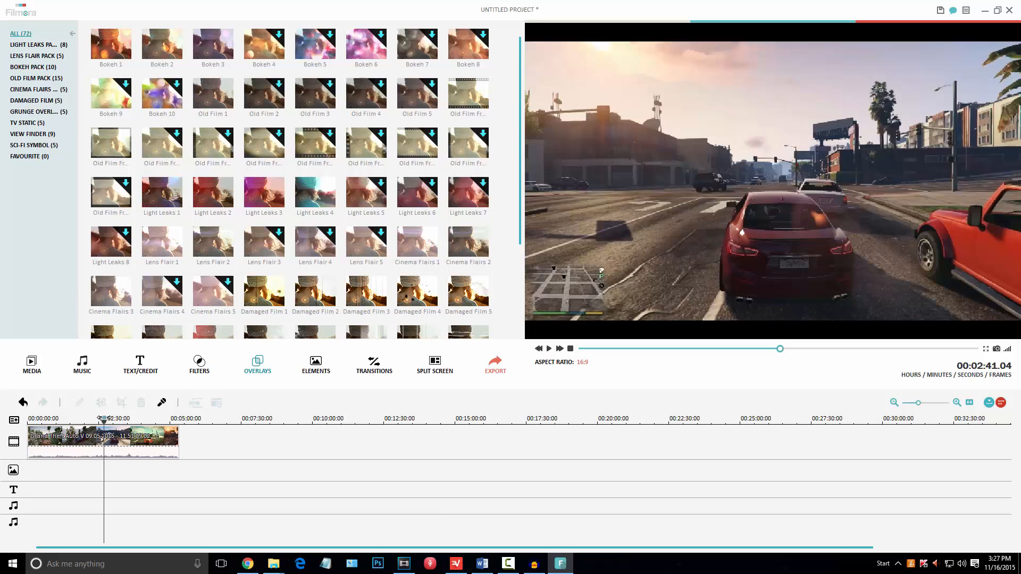
{"action": "left_click", "coordinate": [98, 419]}
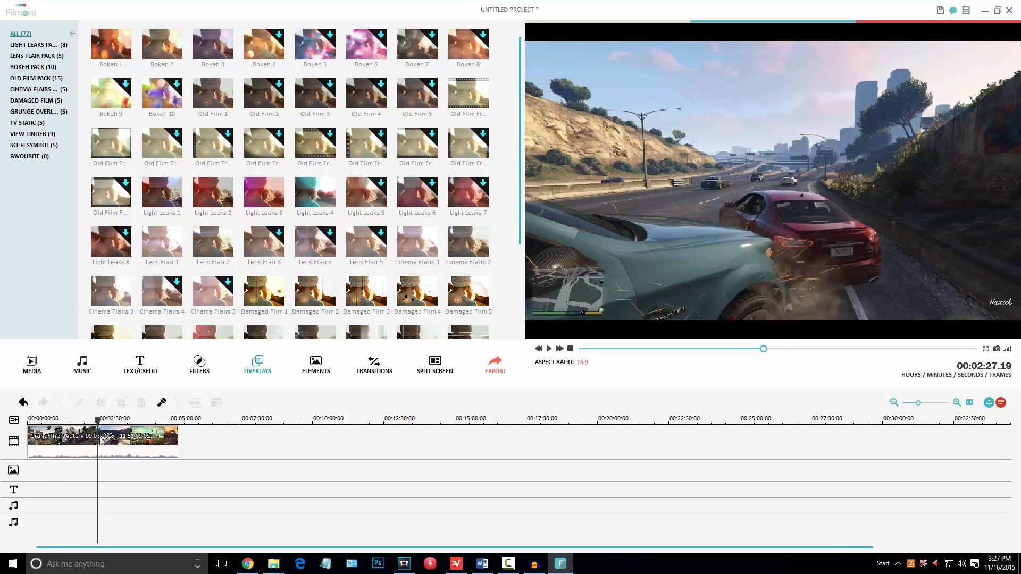
{"action": "left_click", "coordinate": [101, 439]}
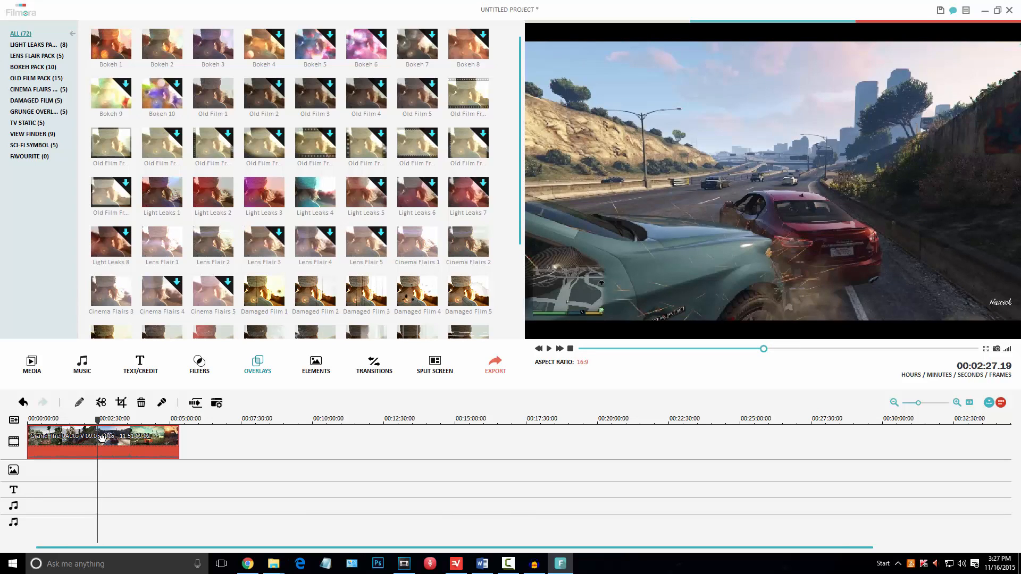
{"action": "right_click", "coordinate": [98, 436]}
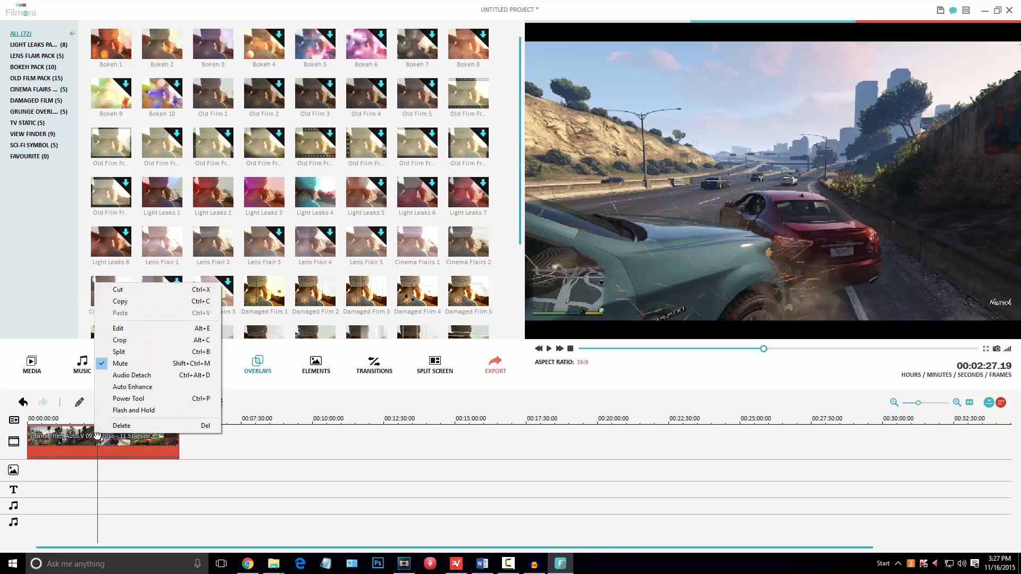
{"action": "left_click", "coordinate": [120, 353]}
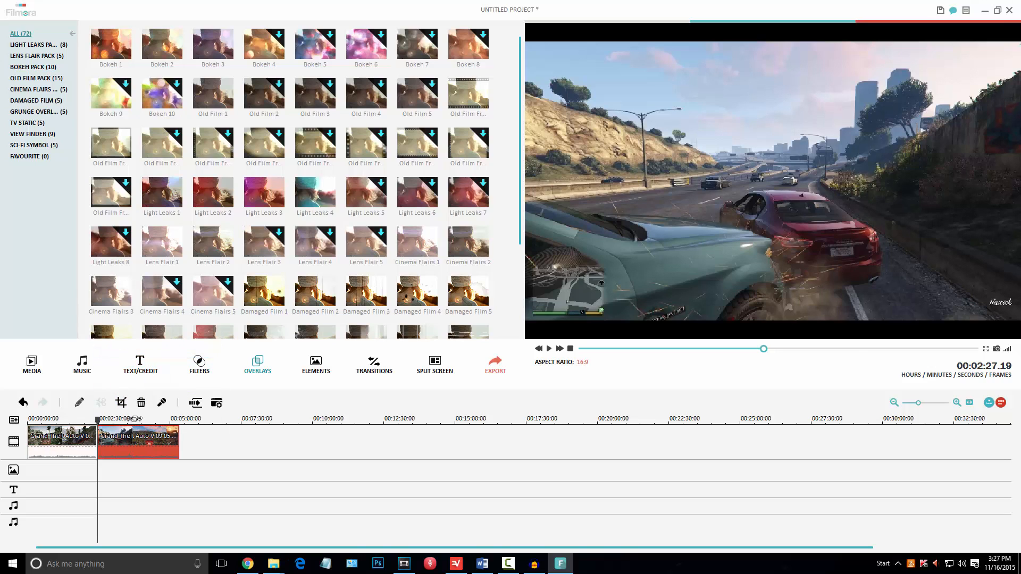
- Split the second timeline clip at 00:03:46.03
{"action": "left_click", "coordinate": [135, 427]}
{"action": "right_click", "coordinate": [136, 436]}
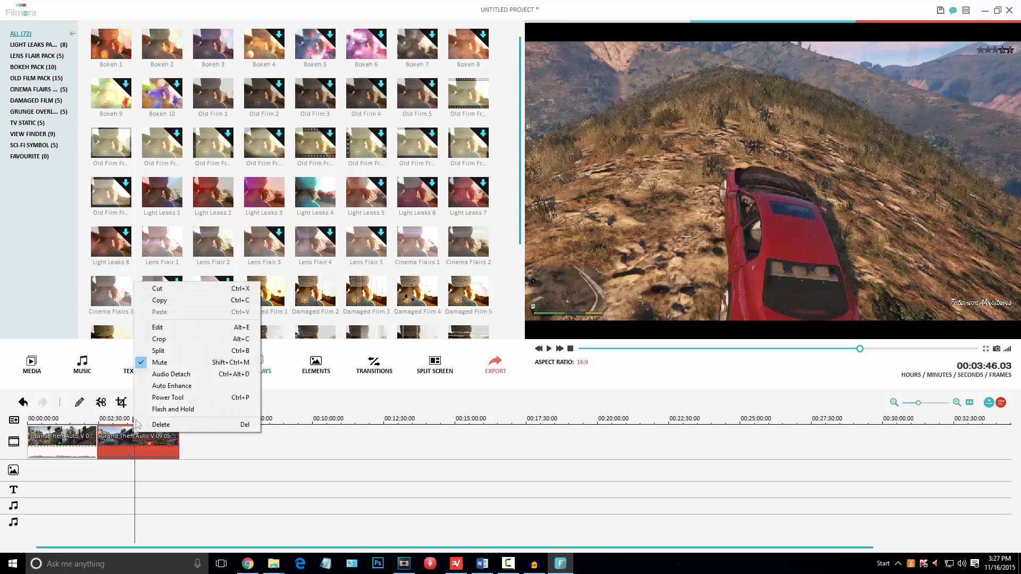
{"action": "left_click", "coordinate": [158, 352]}
{"action": "left_click", "coordinate": [111, 476]}
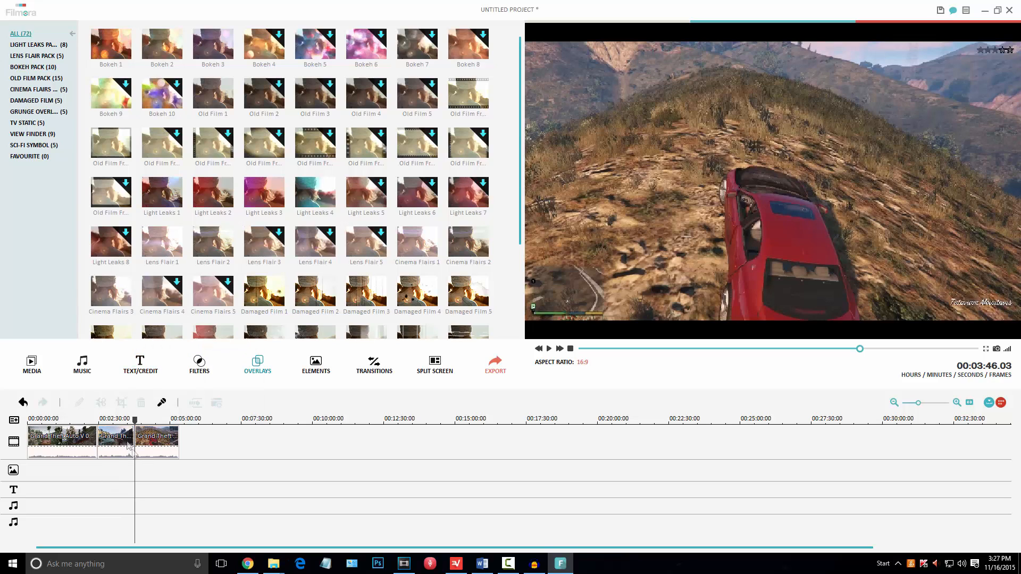
- Try the Flash and Hold effect on the middle timeline clip and undo it
{"action": "right_click", "coordinate": [118, 440]}
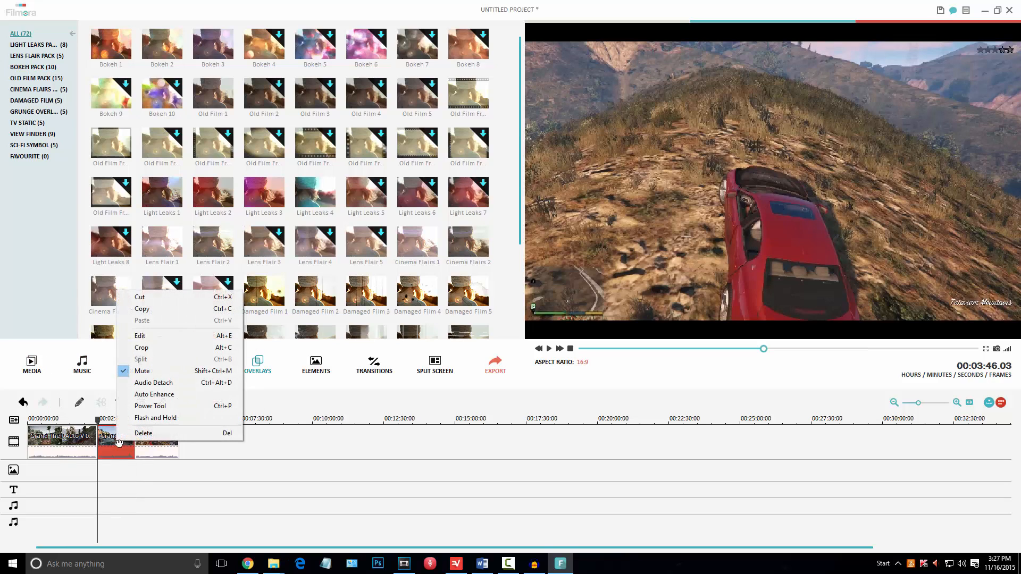
{"action": "left_click", "coordinate": [153, 418]}
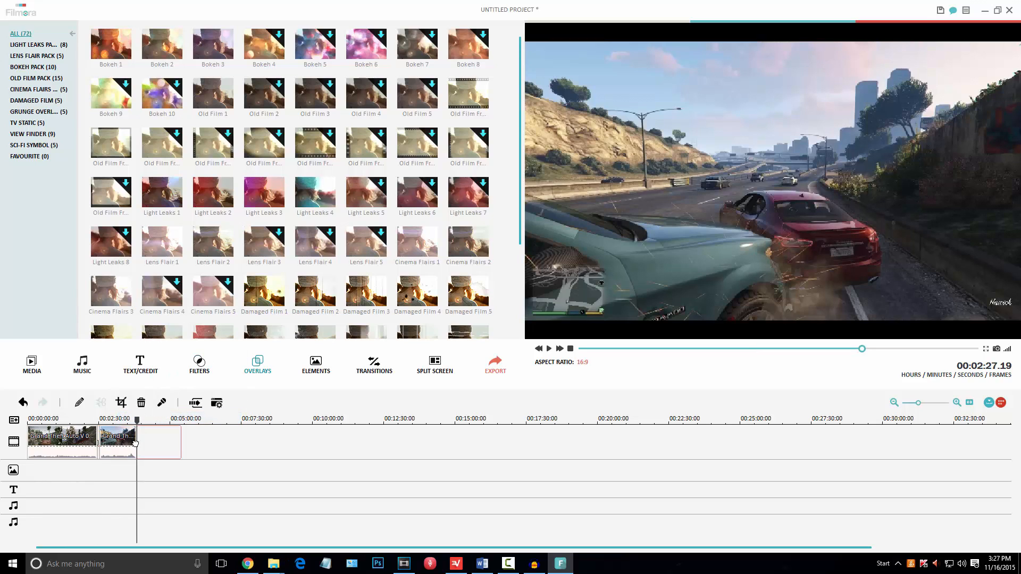
{"action": "left_click", "coordinate": [107, 444]}
{"action": "key", "text": "ctrl+z"}
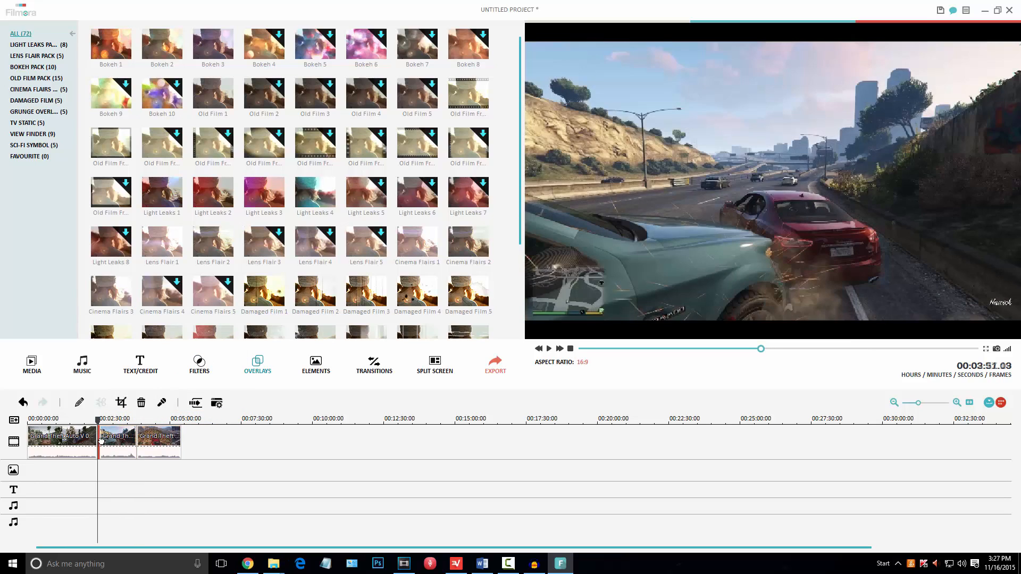
{"action": "left_click", "coordinate": [109, 449]}
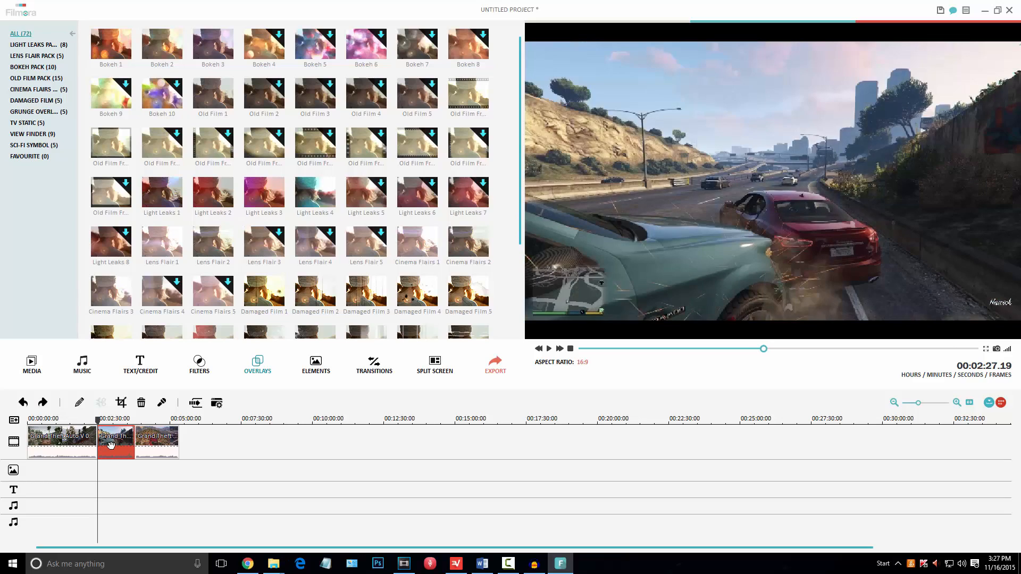
- Try Mosaic on the middle clip in the Power Tool while previewing it, review Tilt-Shift, and cancel the changes
{"action": "right_click", "coordinate": [110, 445]}
{"action": "left_click", "coordinate": [153, 409]}
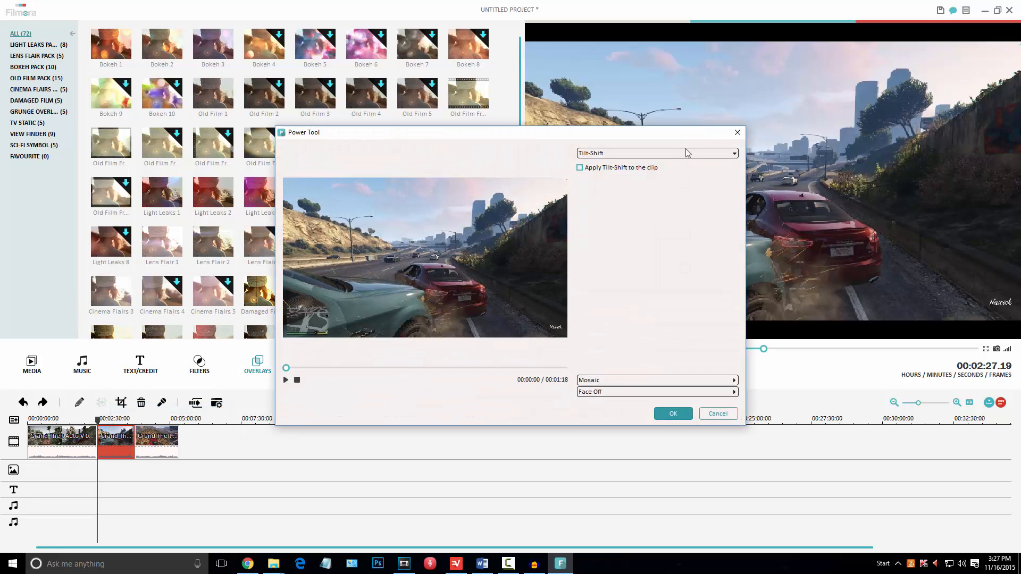
{"action": "left_click", "coordinate": [286, 379]}
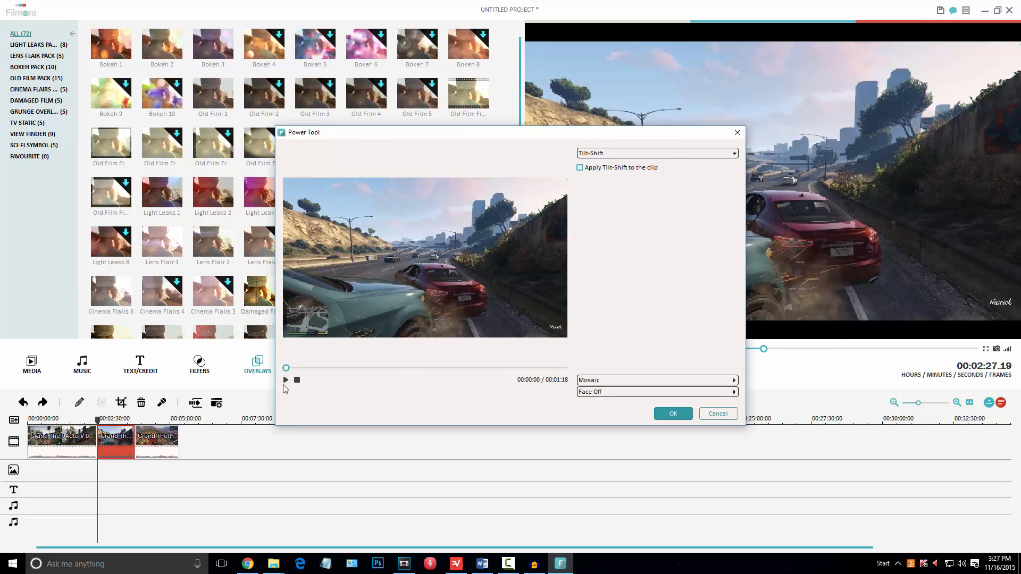
{"action": "left_click", "coordinate": [658, 381]}
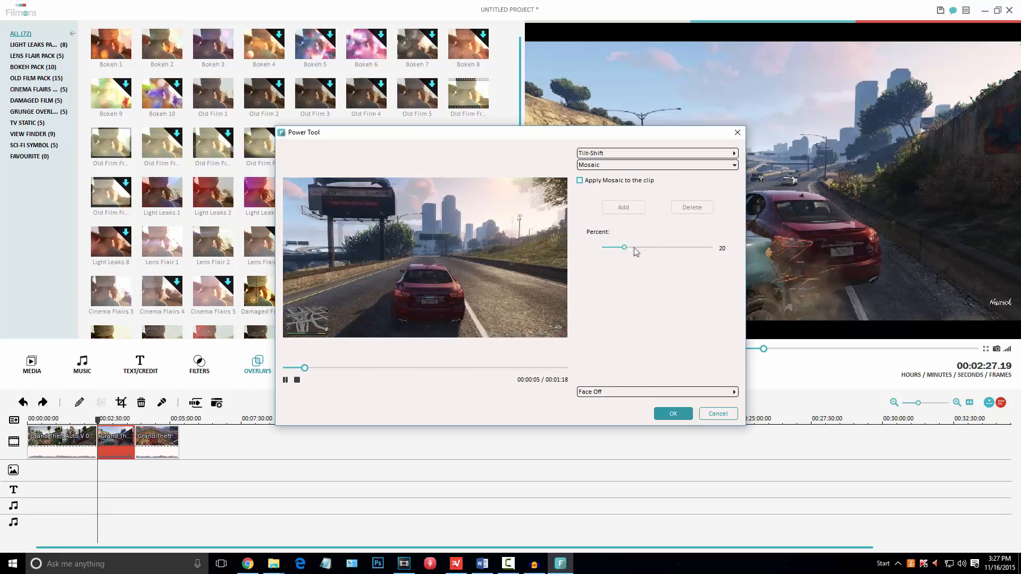
{"action": "left_click", "coordinate": [579, 180]}
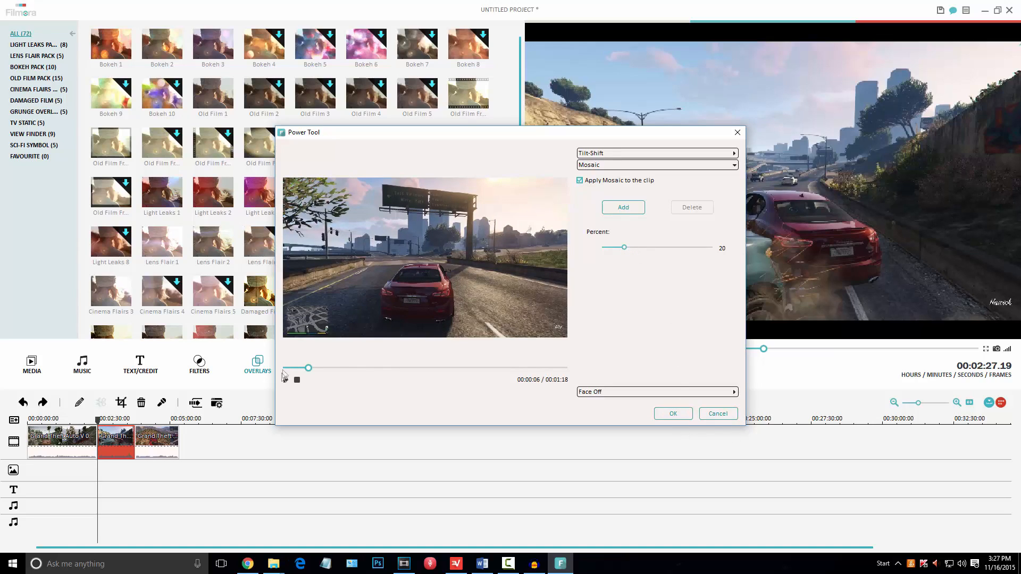
{"action": "left_click", "coordinate": [285, 379]}
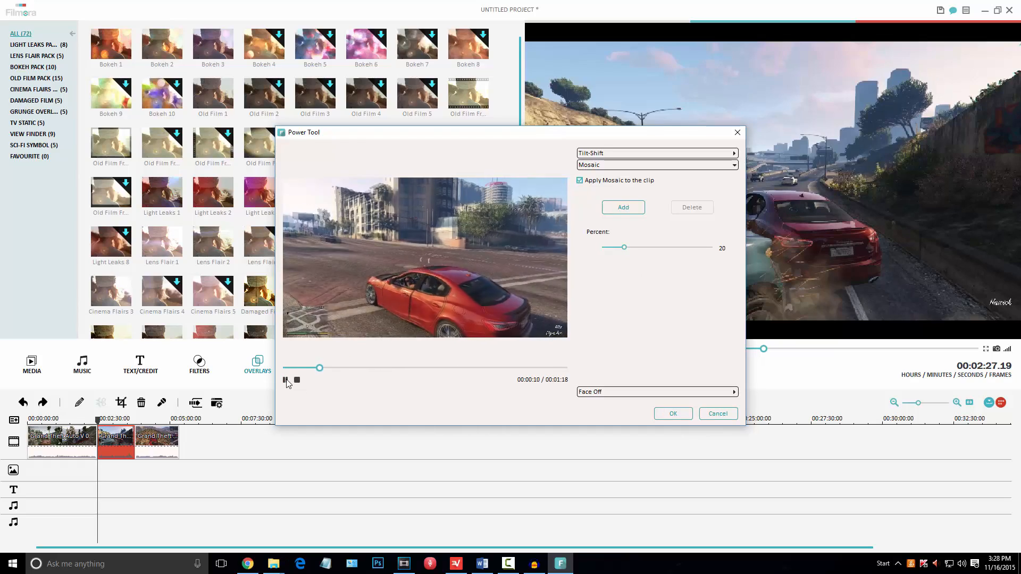
{"action": "left_click", "coordinate": [286, 380]}
{"action": "left_click", "coordinate": [653, 154]}
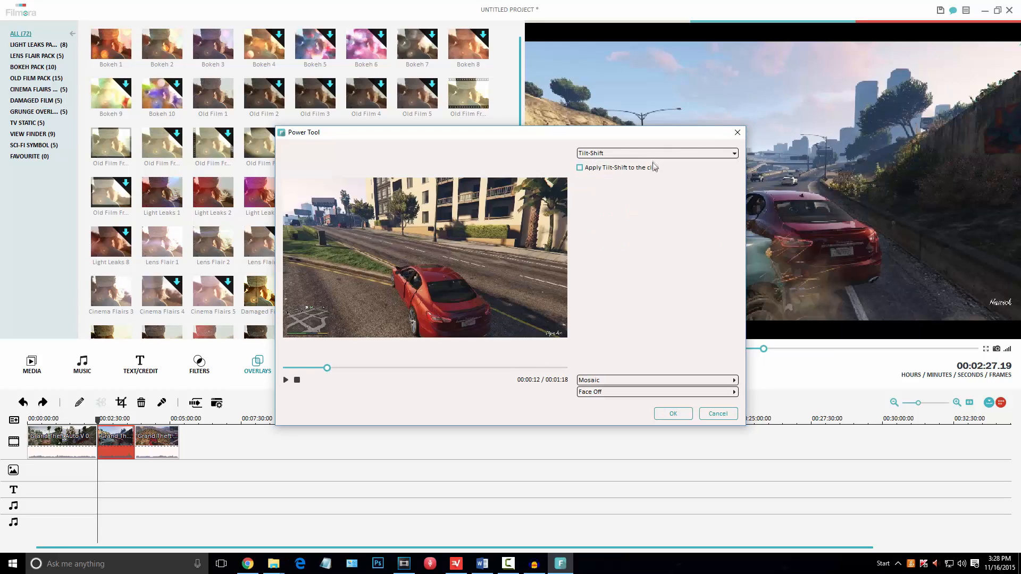
{"action": "left_click", "coordinate": [713, 413]}
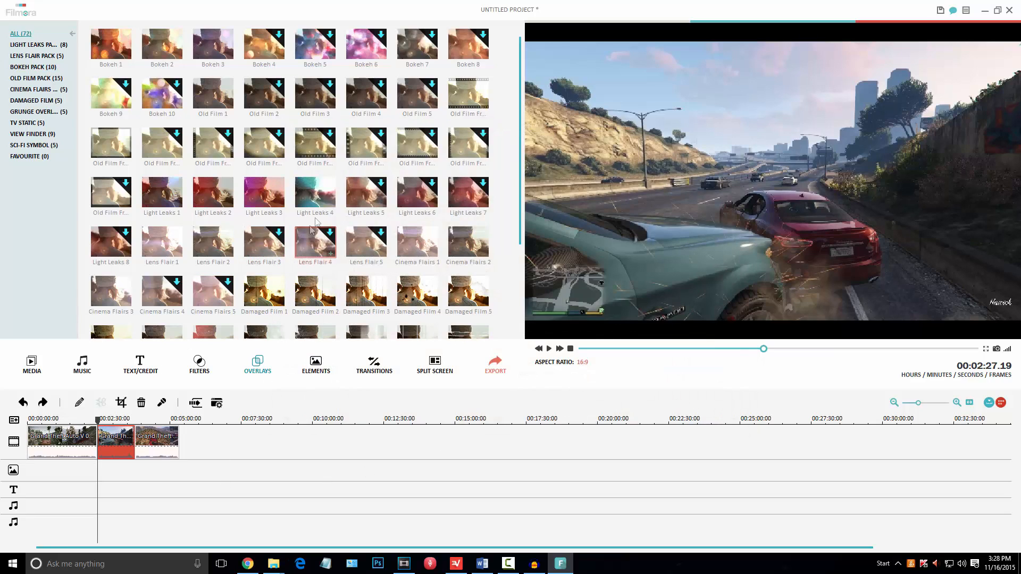
- Preview the TV Static 5 overlay and add TV Static 4 to the timeline at 00:02:27.19
{"action": "left_click", "coordinate": [26, 122]}
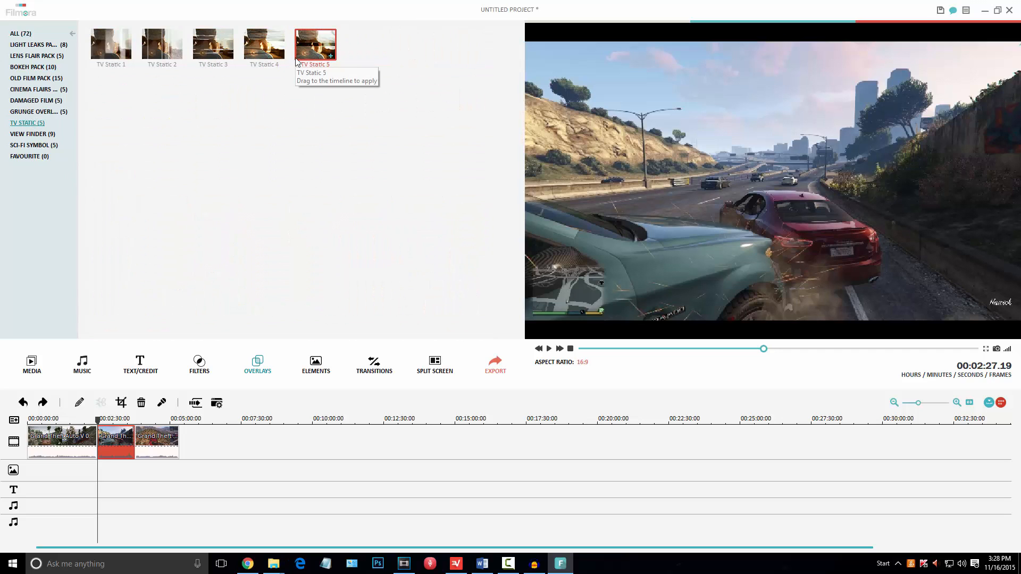
{"action": "left_click", "coordinate": [310, 47]}
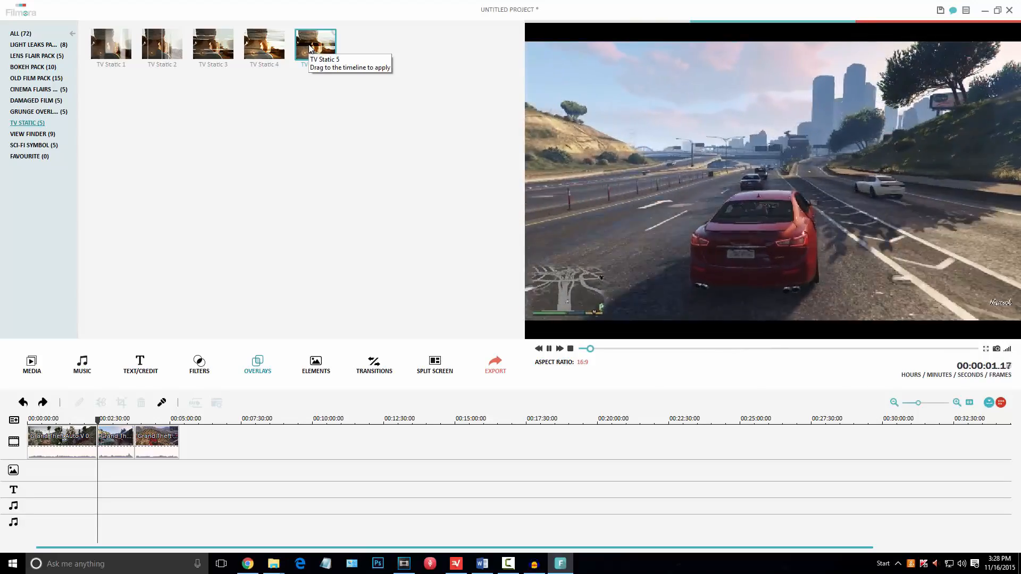
{"action": "left_click", "coordinate": [273, 53]}
{"action": "right_click", "coordinate": [273, 53]}
{"action": "left_click", "coordinate": [280, 52]}
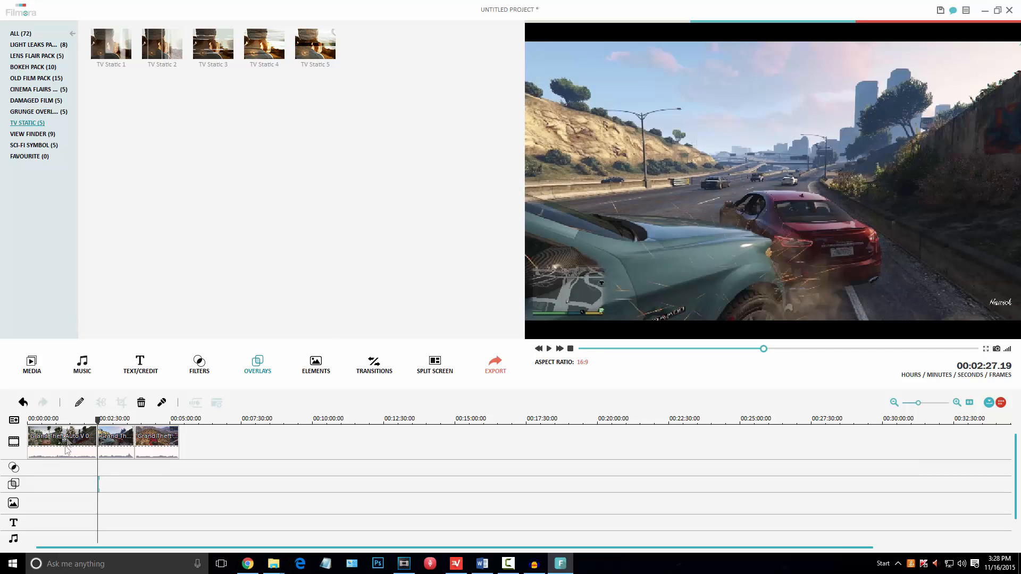
- Enlarge the timeline scale and extend the TV Static 4 overlay to end at about 00:03:04
{"action": "left_click", "coordinate": [89, 420]}
{"action": "key", "text": "space"}
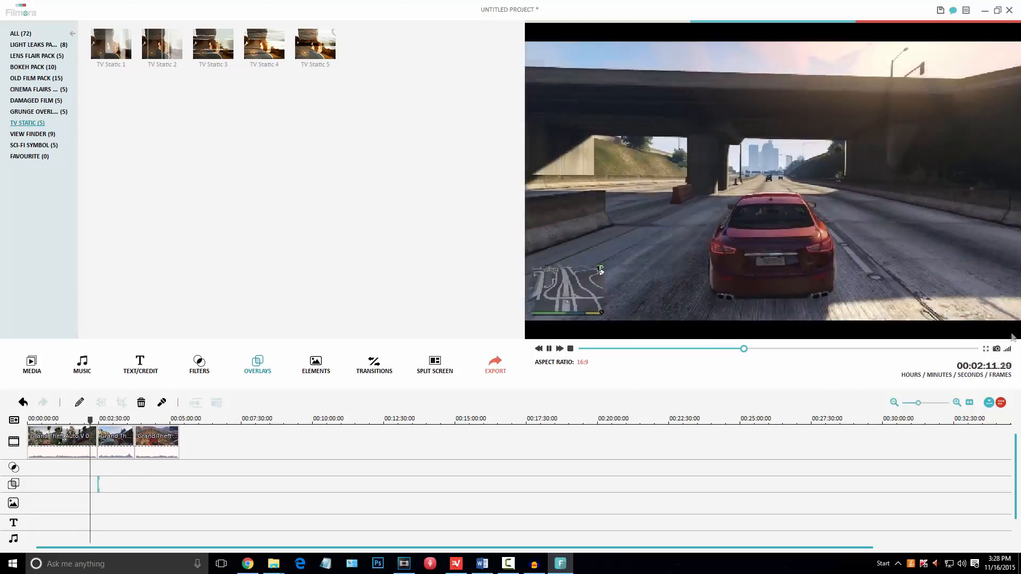
{"action": "left_click_drag", "start_coordinate": [921, 407], "coordinate": [926, 406]}
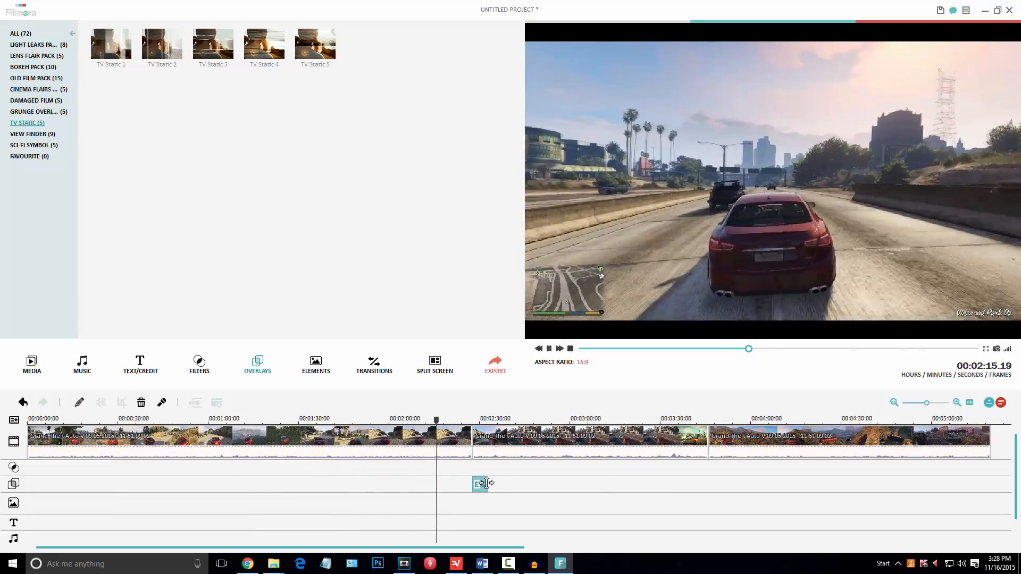
{"action": "left_click_drag", "start_coordinate": [491, 488], "coordinate": [583, 485]}
- Play back the footage from just before the TV Static 4 overlay and scrub through the overlay to 00:03:13.08
{"action": "left_click", "coordinate": [463, 421]}
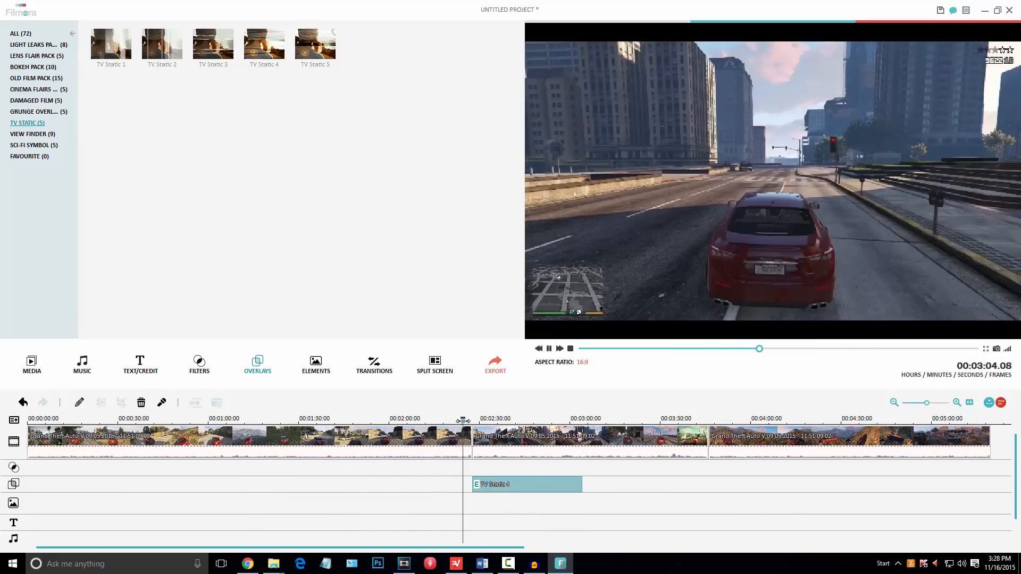
{"action": "key", "text": "space"}
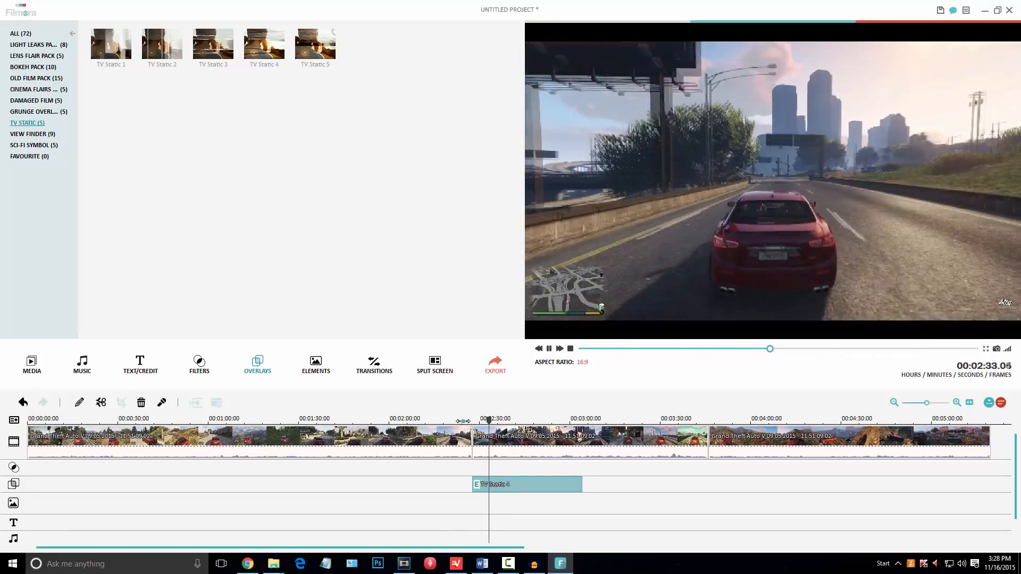
{"action": "key", "text": "space"}
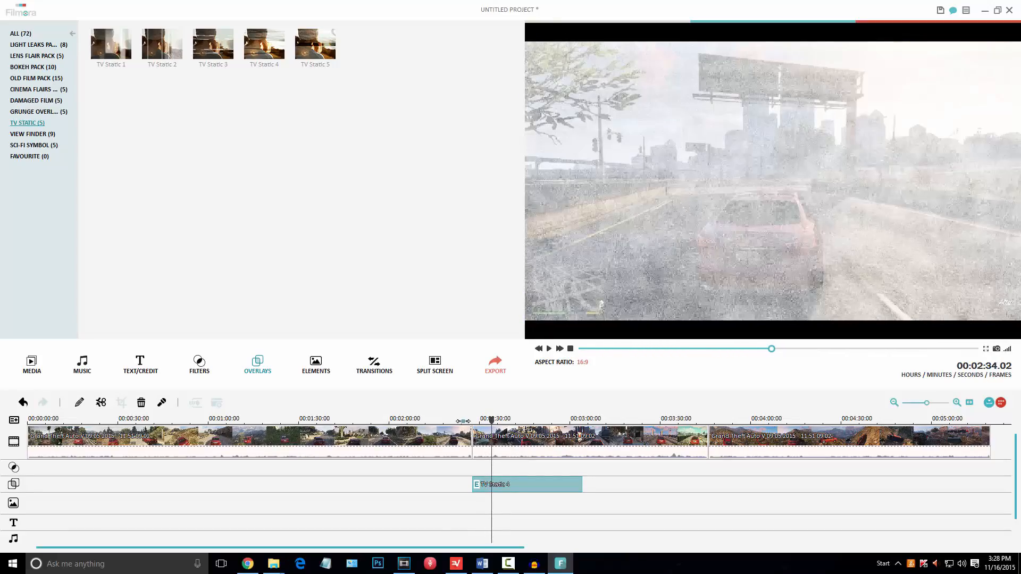
{"action": "left_click", "coordinate": [515, 421]}
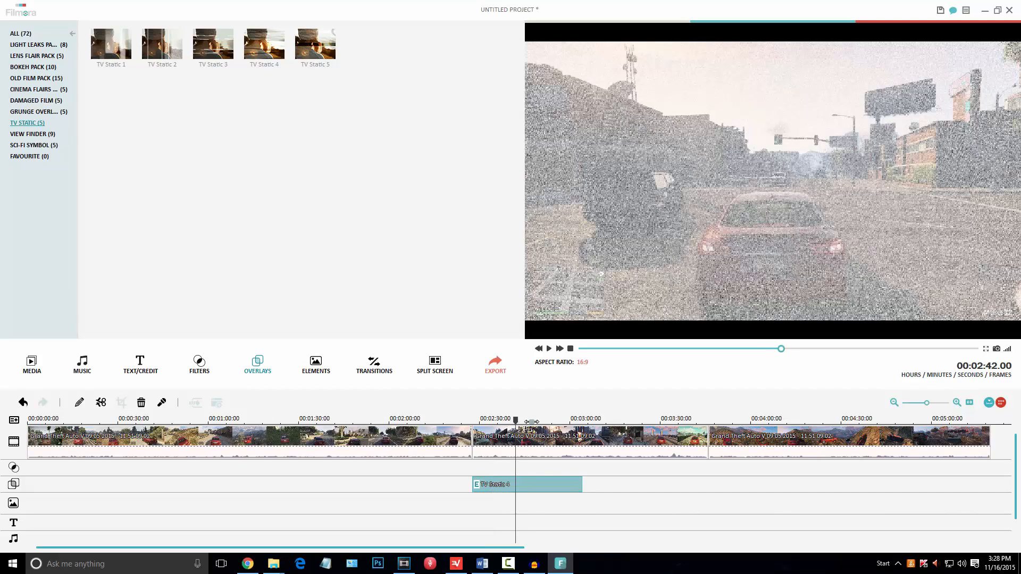
{"action": "left_click", "coordinate": [531, 421]}
{"action": "left_click", "coordinate": [543, 420]}
{"action": "left_click_drag", "start_coordinate": [553, 417], "coordinate": [610, 422]}
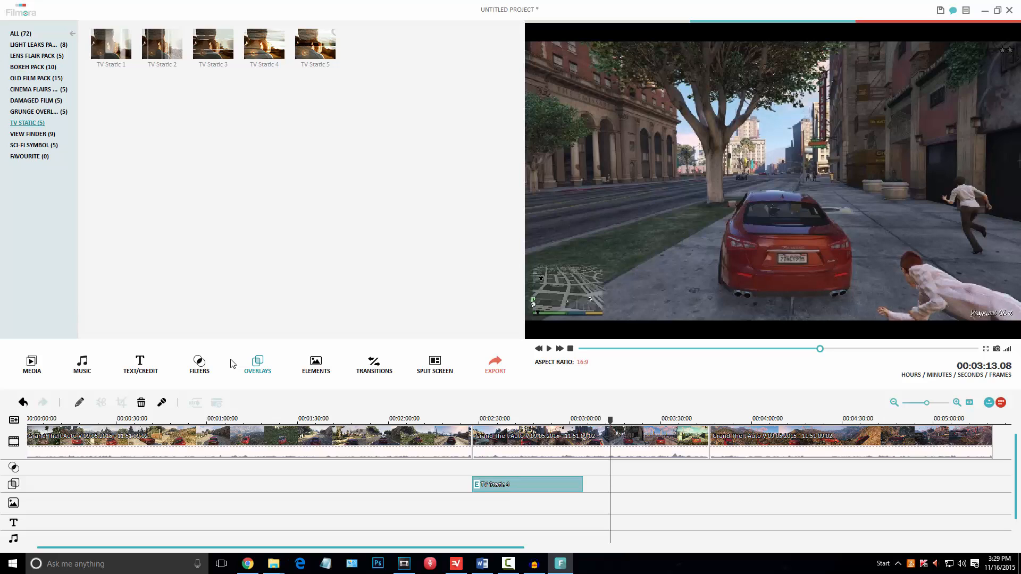
- Add the Rock song Simple Deciduous near the start of the music track, preview it, and return the playhead to 00:00:00.00
{"action": "left_click", "coordinate": [89, 366]}
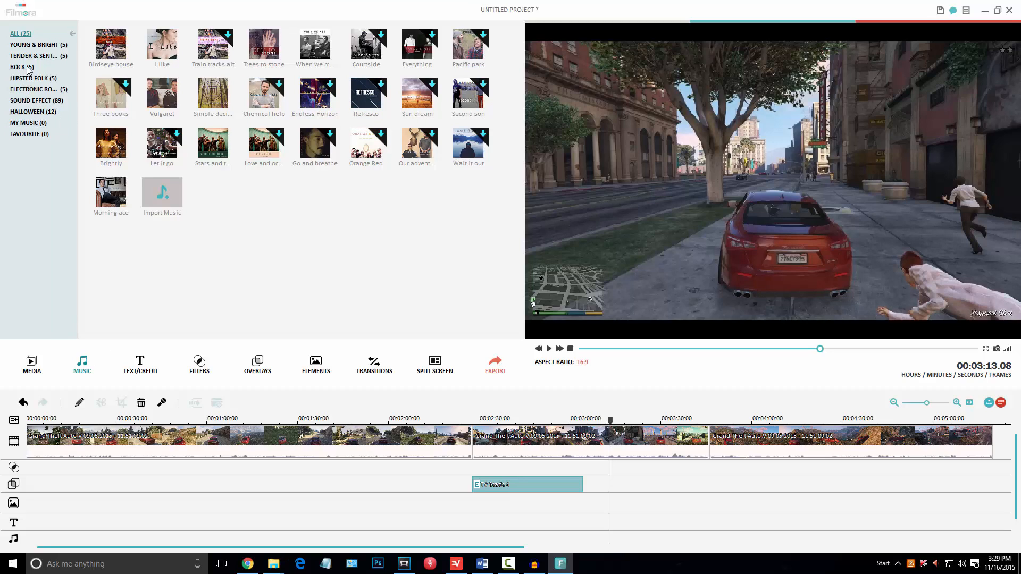
{"action": "left_click", "coordinate": [27, 68]}
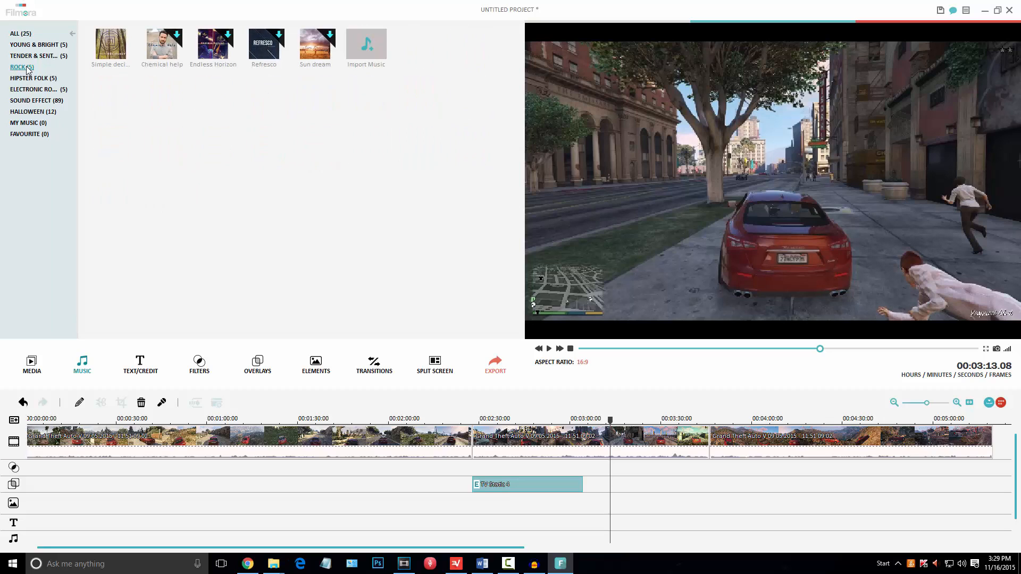
{"action": "left_click", "coordinate": [107, 52]}
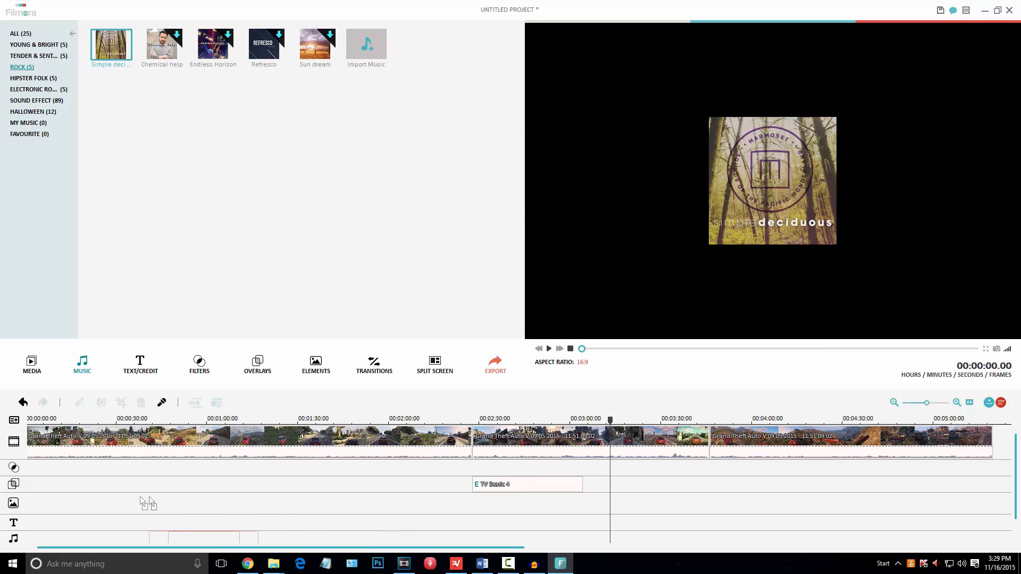
{"action": "left_click_drag", "start_coordinate": [7, 524], "coordinate": [46, 538]}
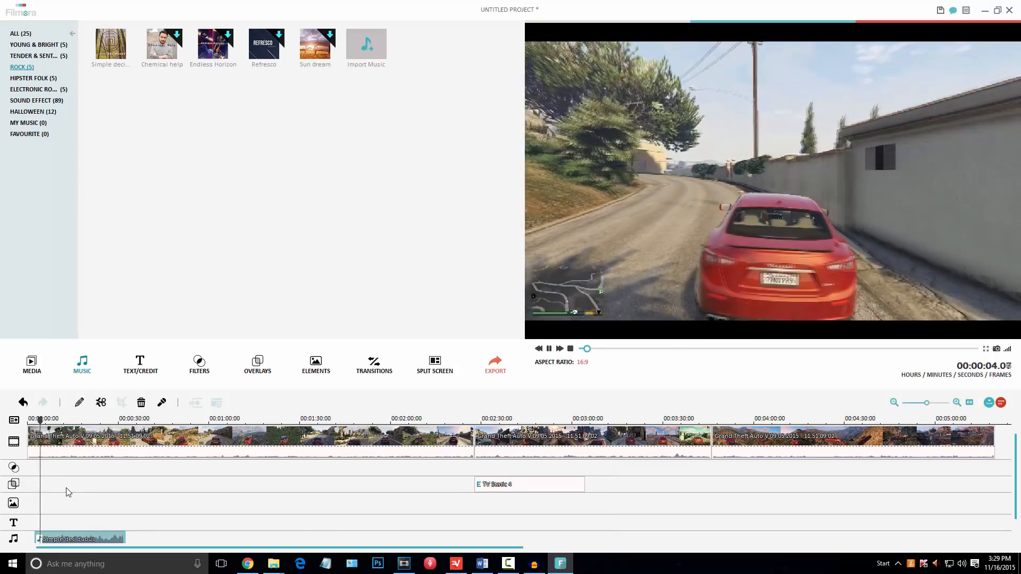
{"action": "key", "text": "space"}
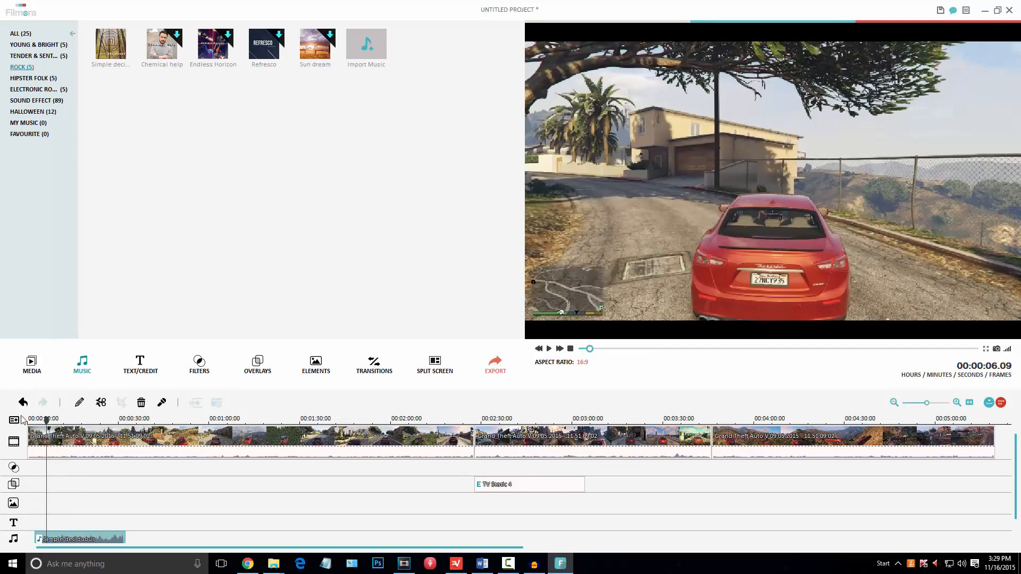
{"action": "left_click_drag", "start_coordinate": [47, 416], "coordinate": [28, 417]}
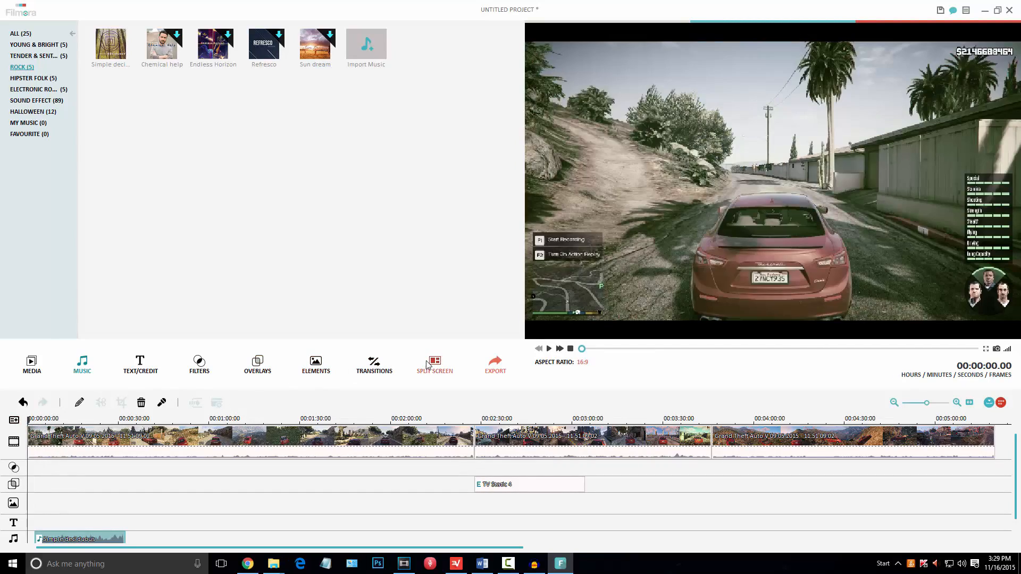
- Browse the transitions library and trim the end of the first video clip to 00:02:02.09
{"action": "left_click", "coordinate": [374, 365]}
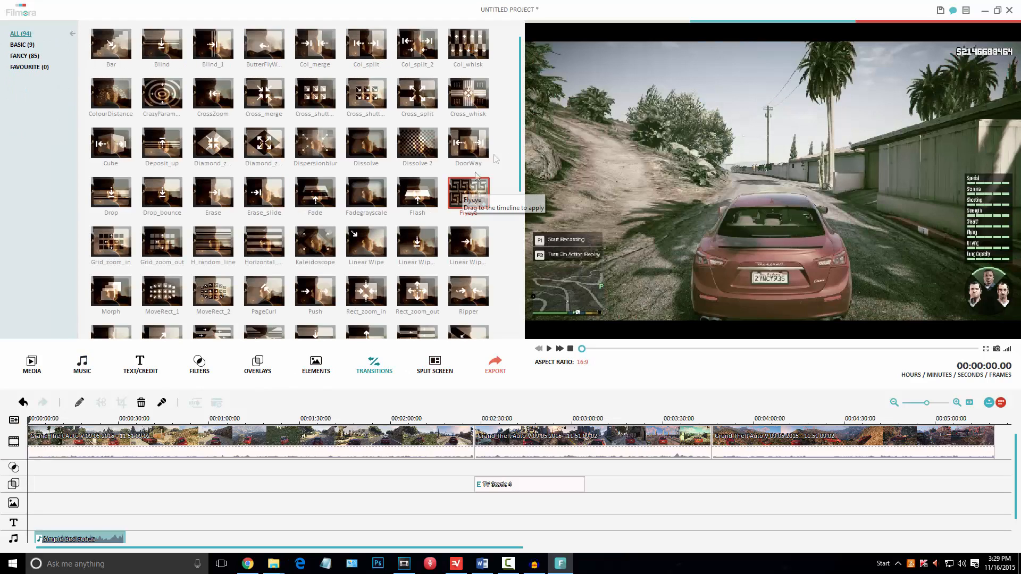
{"action": "scroll", "coordinate": [265, 107], "scroll_direction": "down", "scroll_amount": 3}
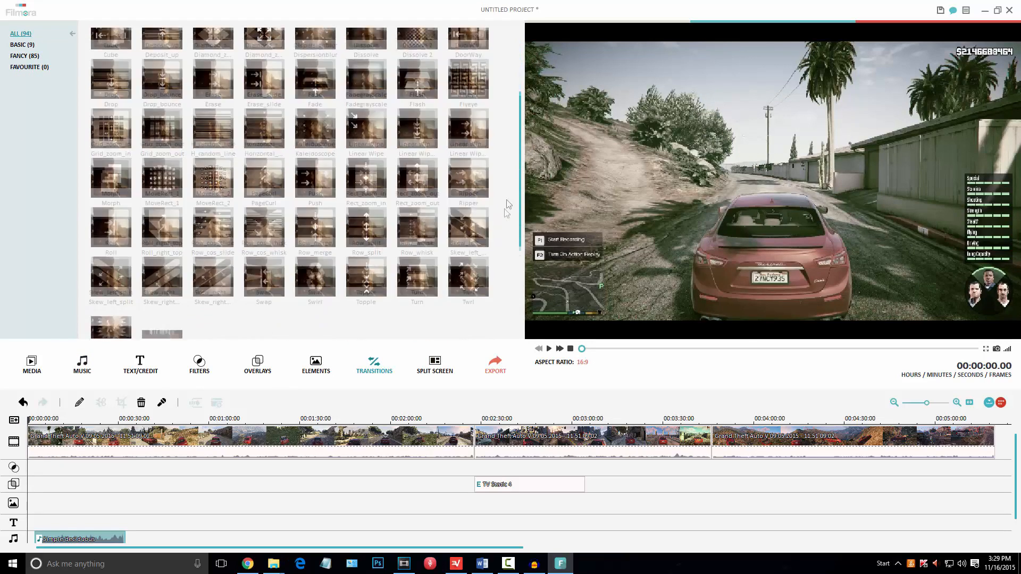
{"action": "left_click", "coordinate": [472, 434]}
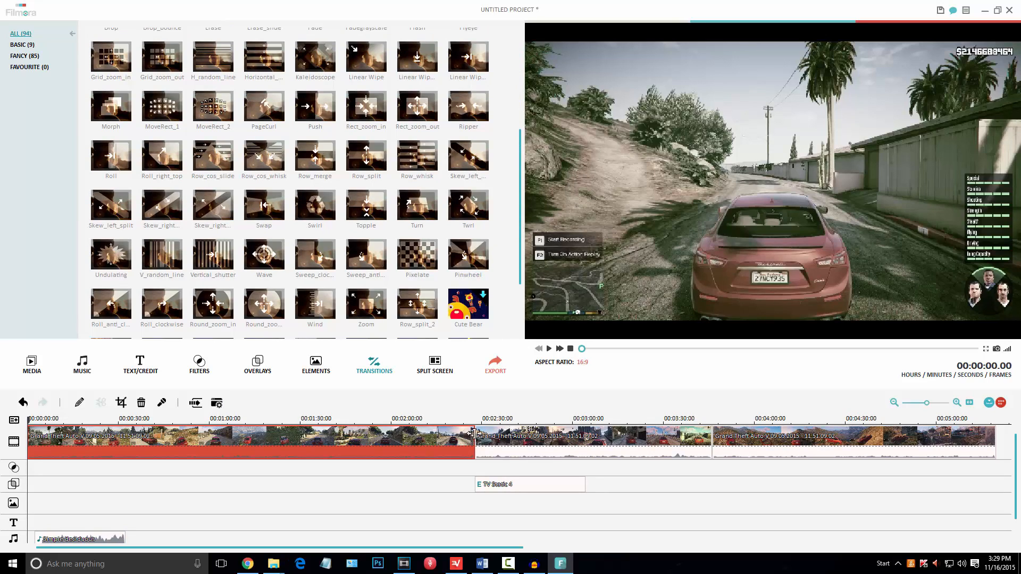
{"action": "left_click_drag", "start_coordinate": [475, 435], "coordinate": [428, 436]}
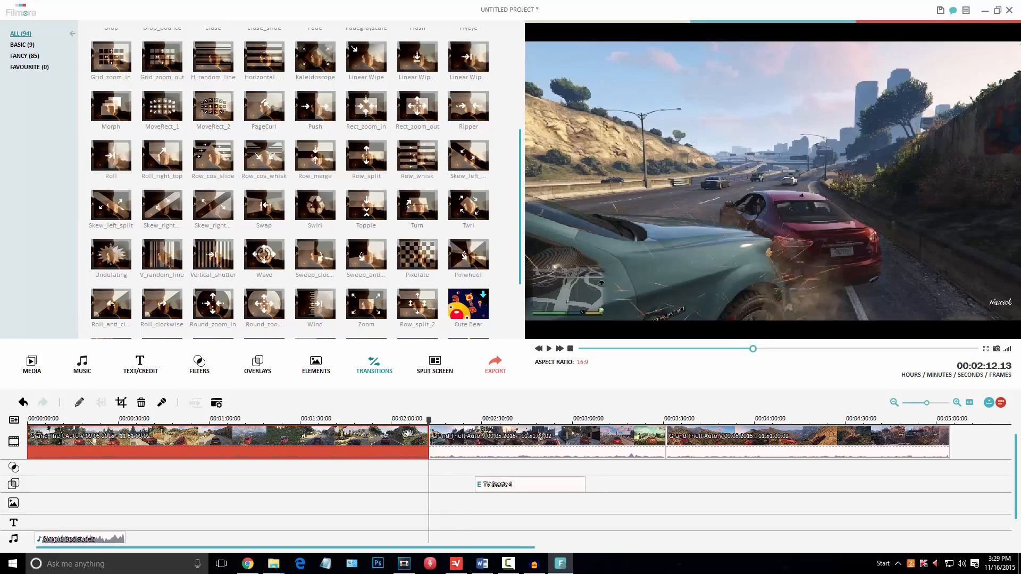
{"action": "left_click_drag", "start_coordinate": [423, 437], "coordinate": [398, 438]}
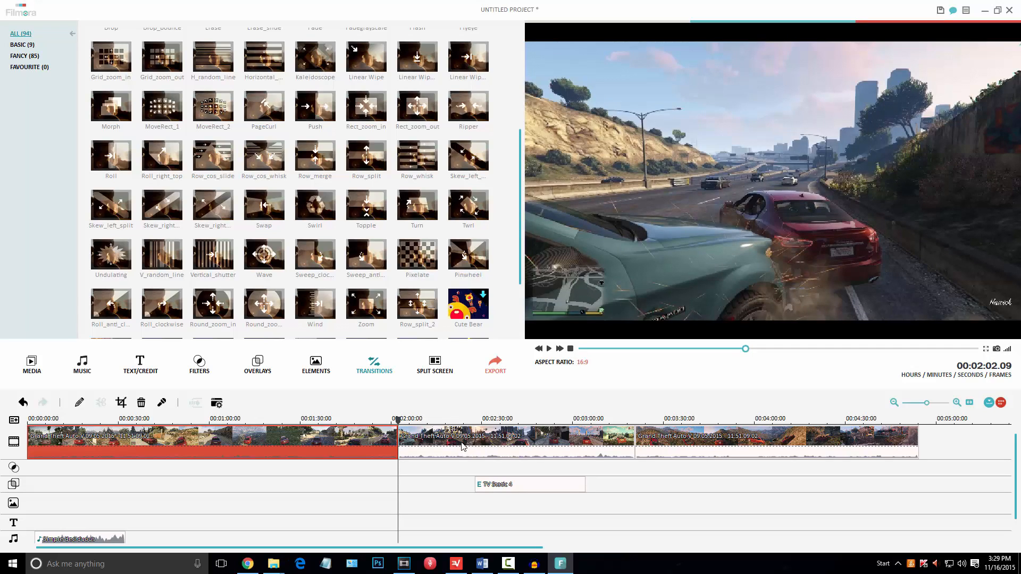
{"action": "left_click_drag", "start_coordinate": [457, 430], "coordinate": [478, 425]}
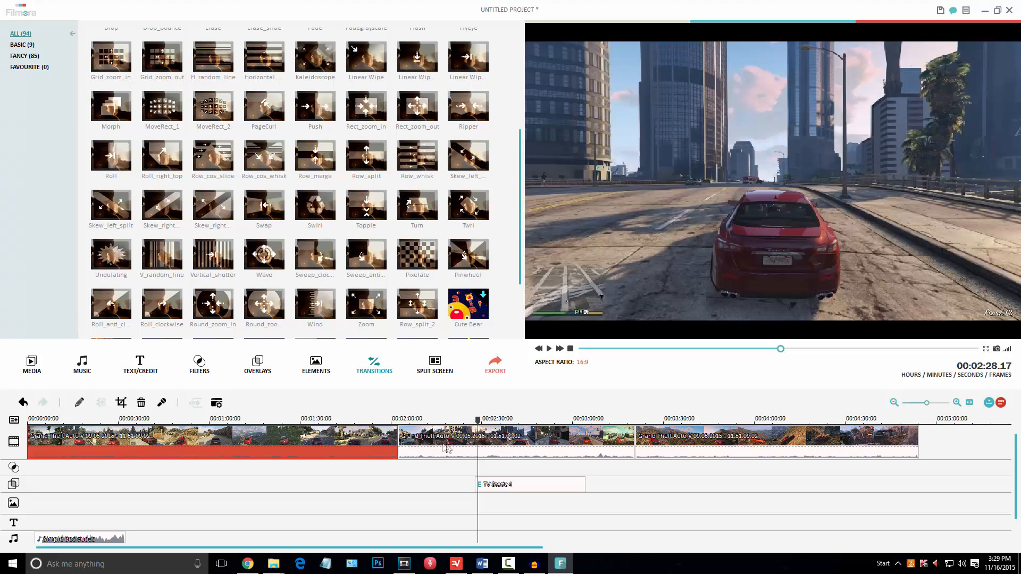
- Move the playhead across the first cut and preview the Cute Bear and Mechanical transitions in the library
{"action": "left_click", "coordinate": [393, 424]}
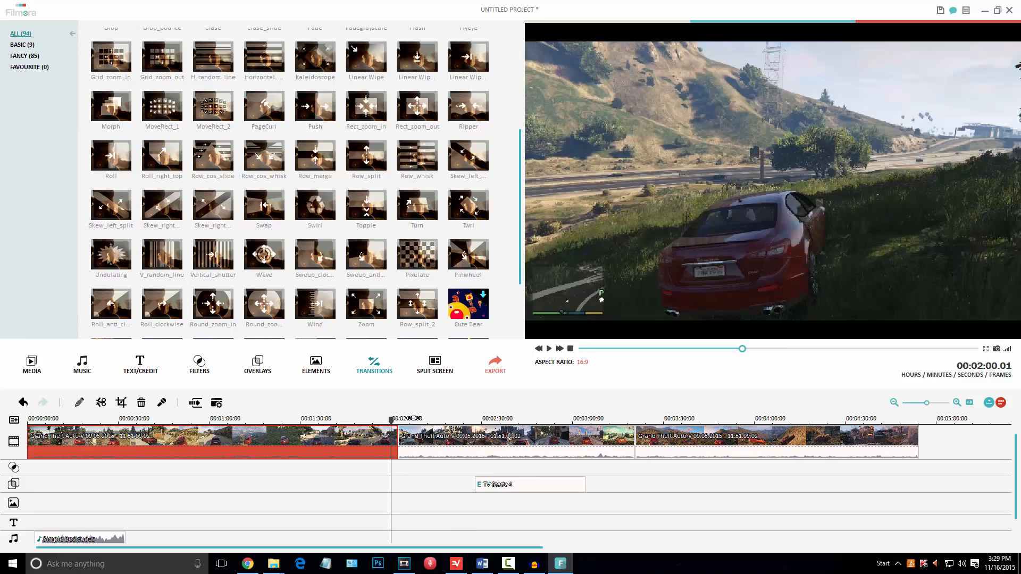
{"action": "left_click", "coordinate": [413, 420]}
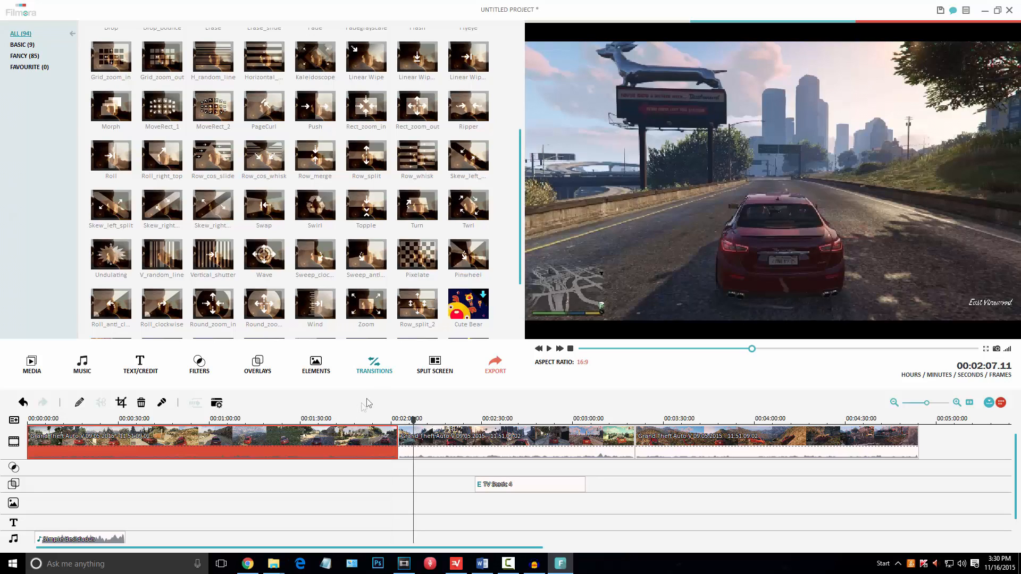
{"action": "left_click", "coordinate": [454, 312]}
{"action": "scroll", "coordinate": [453, 311], "scroll_direction": "up", "scroll_amount": 4}
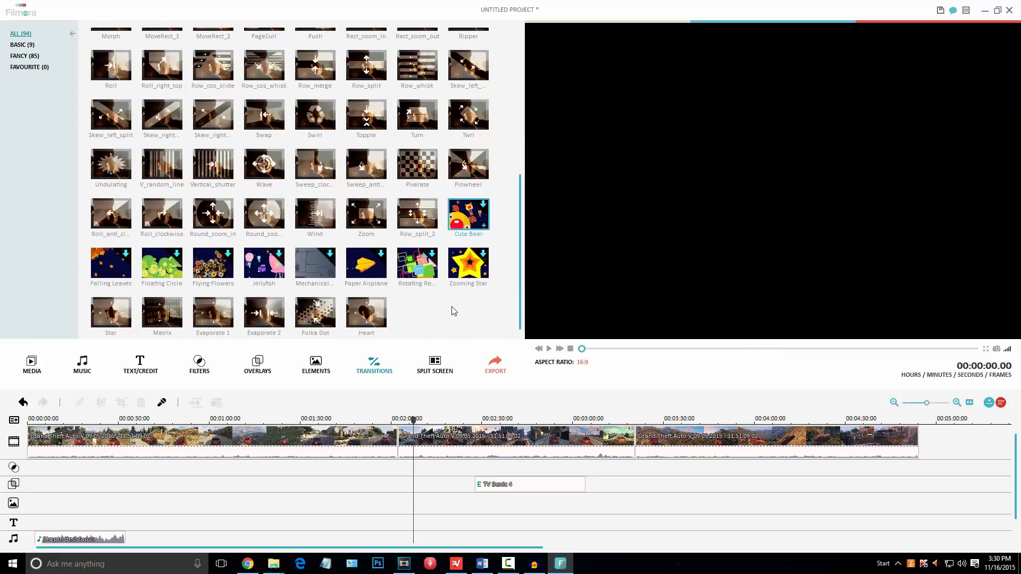
{"action": "scroll", "coordinate": [454, 312], "scroll_direction": "down", "scroll_amount": 5}
{"action": "left_click", "coordinate": [331, 256]}
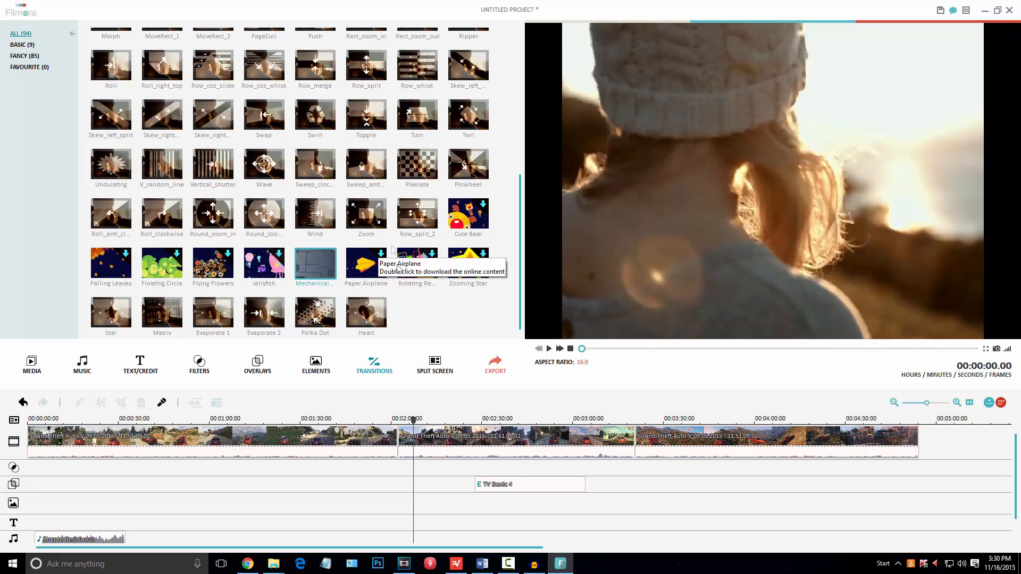
- Insert the 3 Screen B split screen between the first and second video clips
{"action": "left_click", "coordinate": [435, 366]}
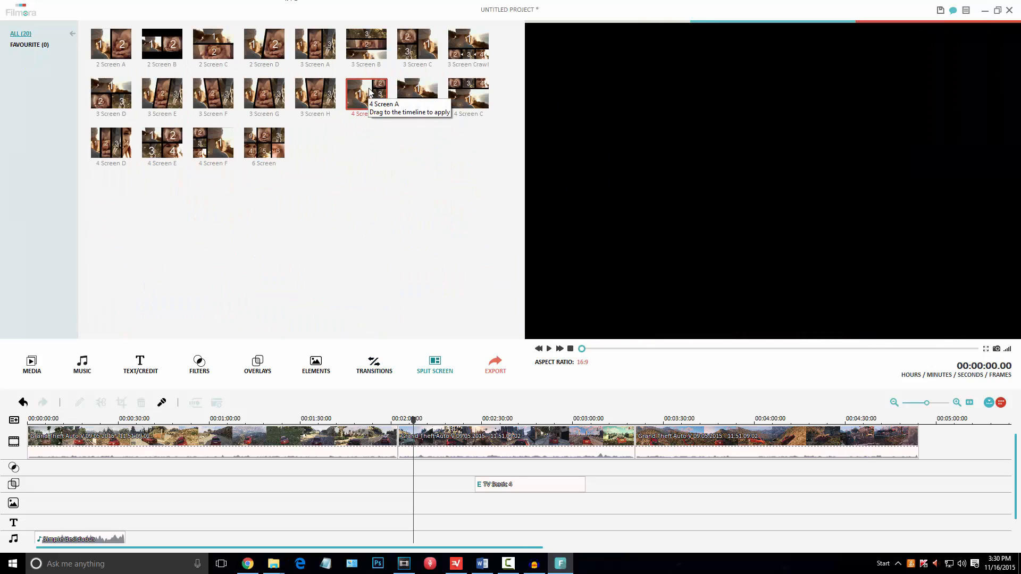
{"action": "left_click", "coordinate": [382, 53]}
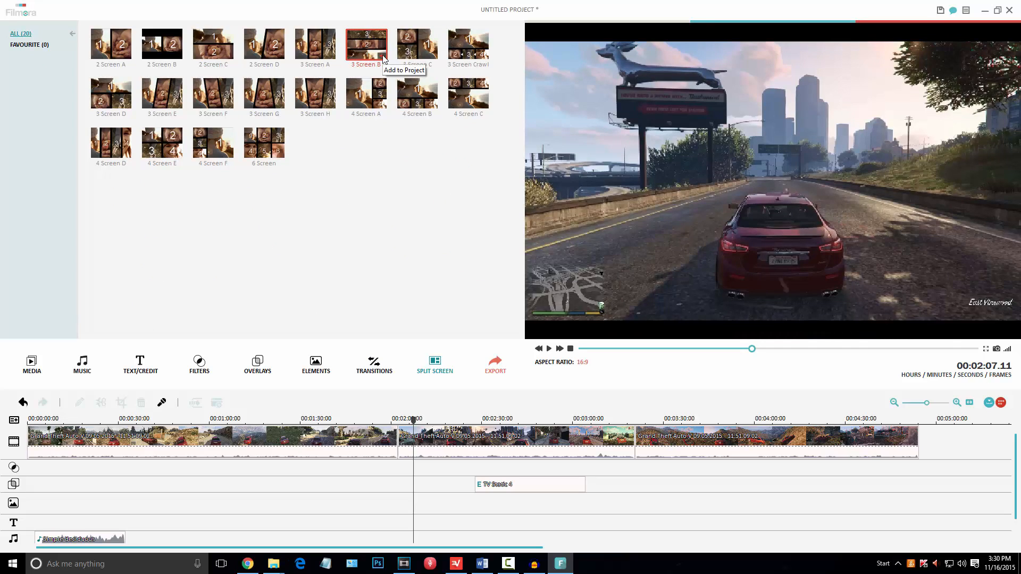
{"action": "right_click", "coordinate": [382, 57]}
{"action": "left_click", "coordinate": [394, 62]}
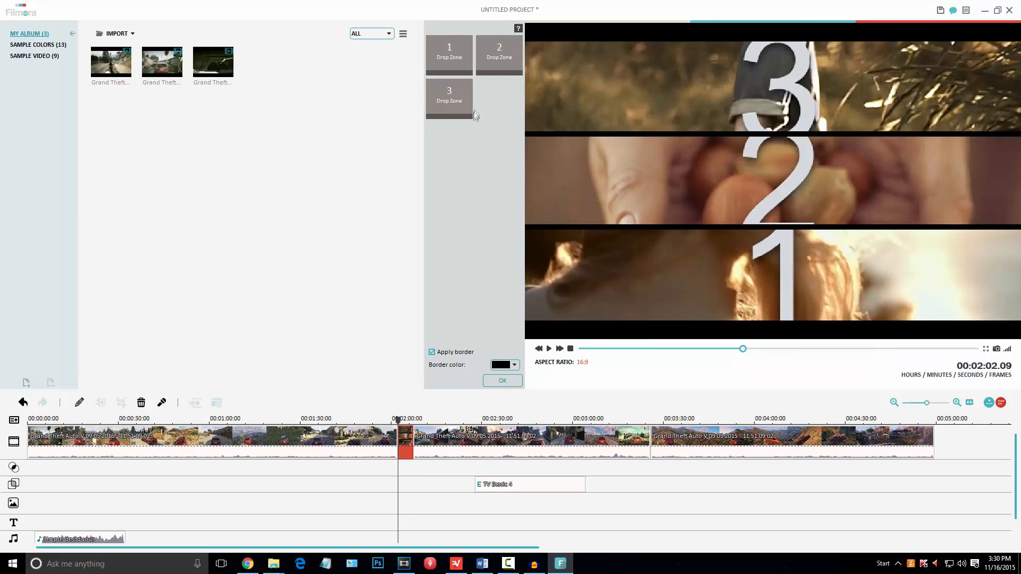
- Try a white border colour on the split screen, restore black and look at the custom colour options
{"action": "left_click", "coordinate": [512, 366]}
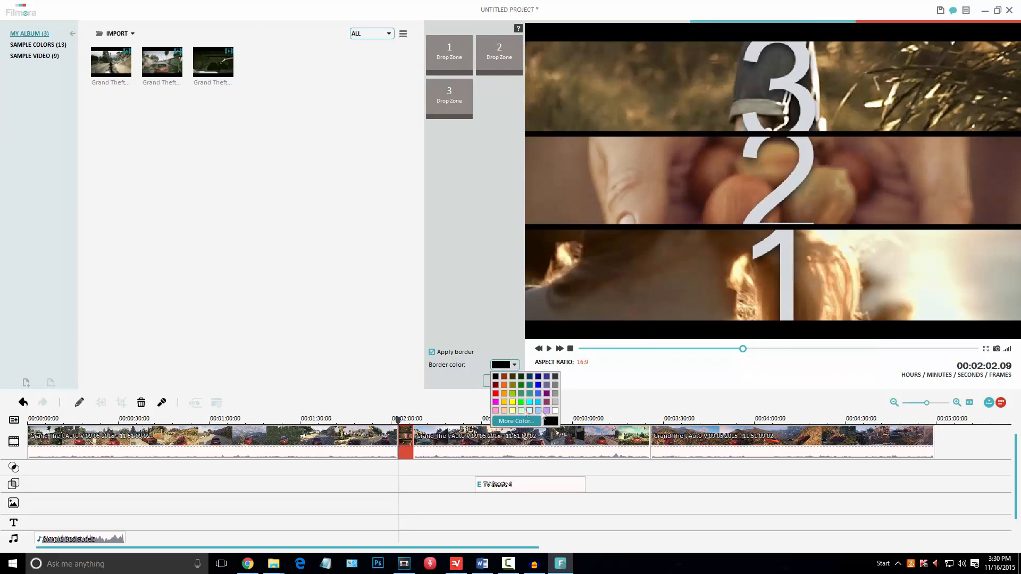
{"action": "left_click", "coordinate": [555, 411]}
{"action": "left_click", "coordinate": [503, 365]}
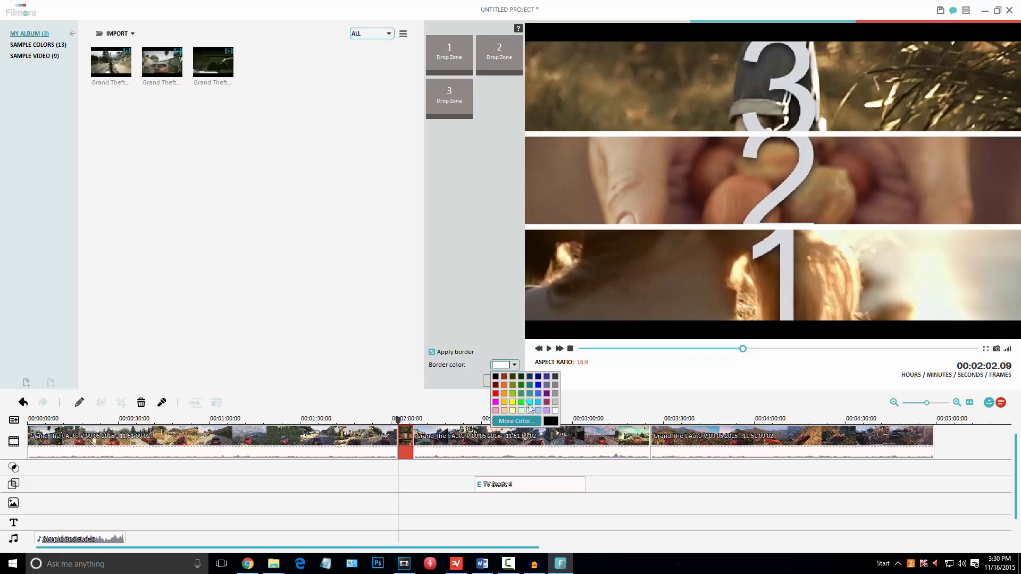
{"action": "left_click", "coordinate": [548, 421]}
{"action": "left_click", "coordinate": [506, 366]}
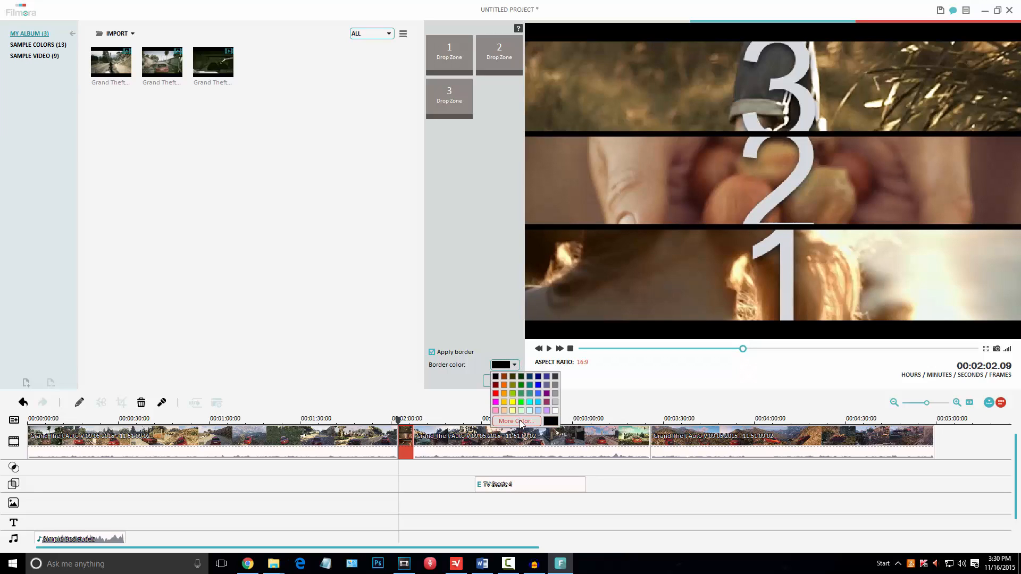
{"action": "left_click", "coordinate": [513, 420]}
{"action": "left_click", "coordinate": [514, 298]}
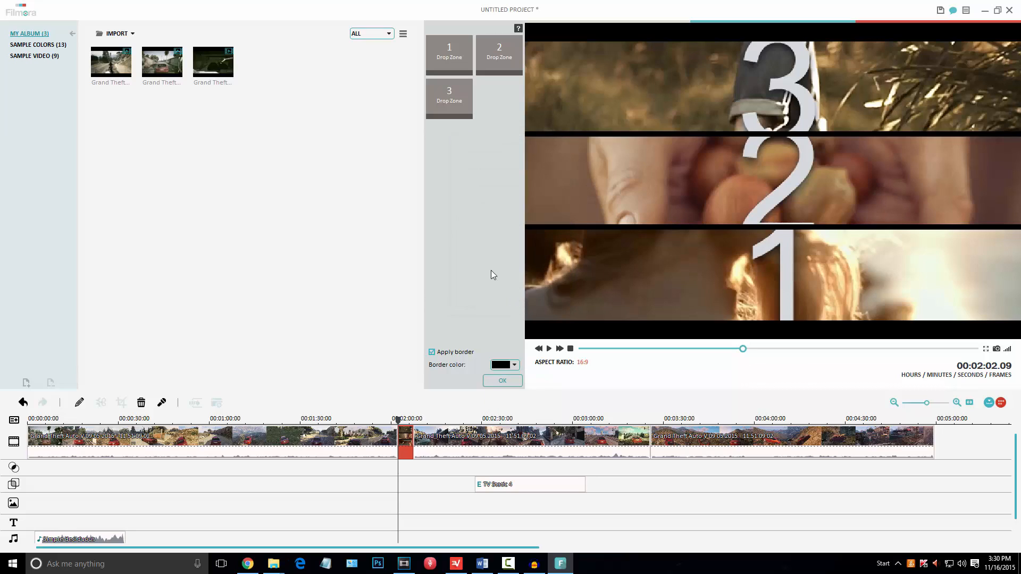
- Fill drop zones 1, 2 and 3 with the third, second and first album clips, and play back the split screen
{"action": "left_click_drag", "start_coordinate": [215, 67], "coordinate": [432, 60]}
{"action": "left_click_drag", "start_coordinate": [172, 53], "coordinate": [494, 60]}
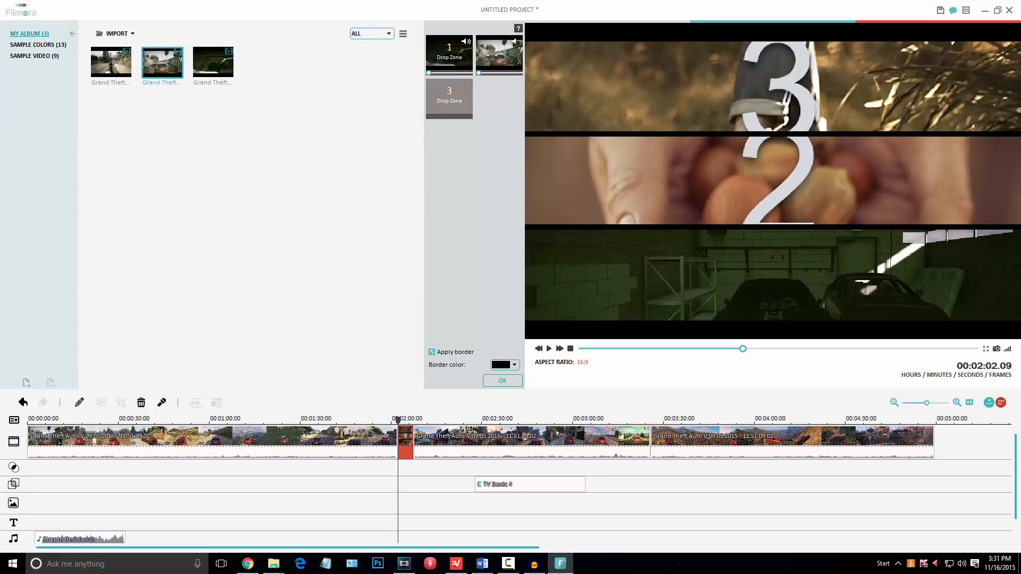
{"action": "left_click_drag", "start_coordinate": [111, 62], "coordinate": [460, 110]}
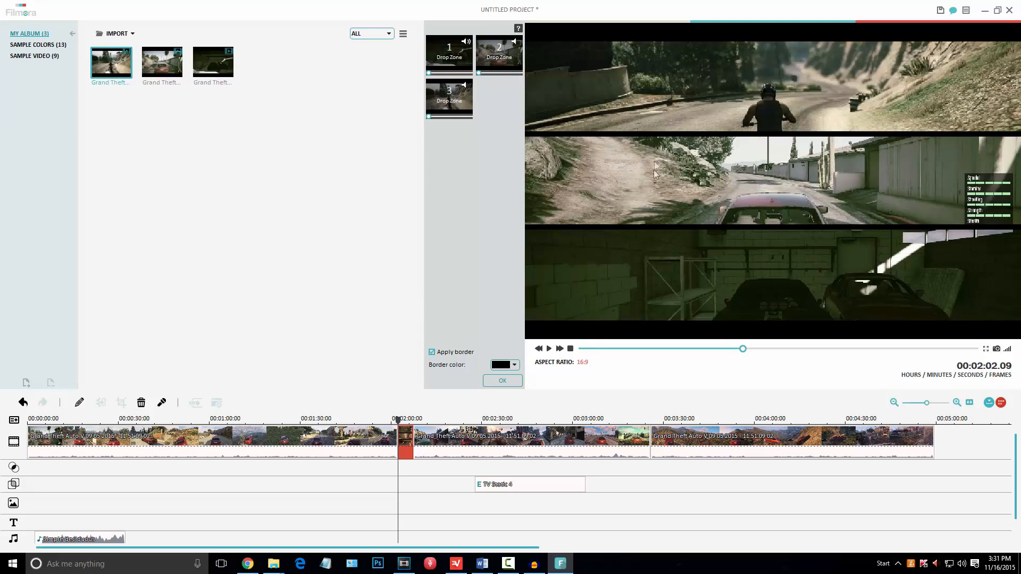
{"action": "left_click", "coordinate": [500, 381]}
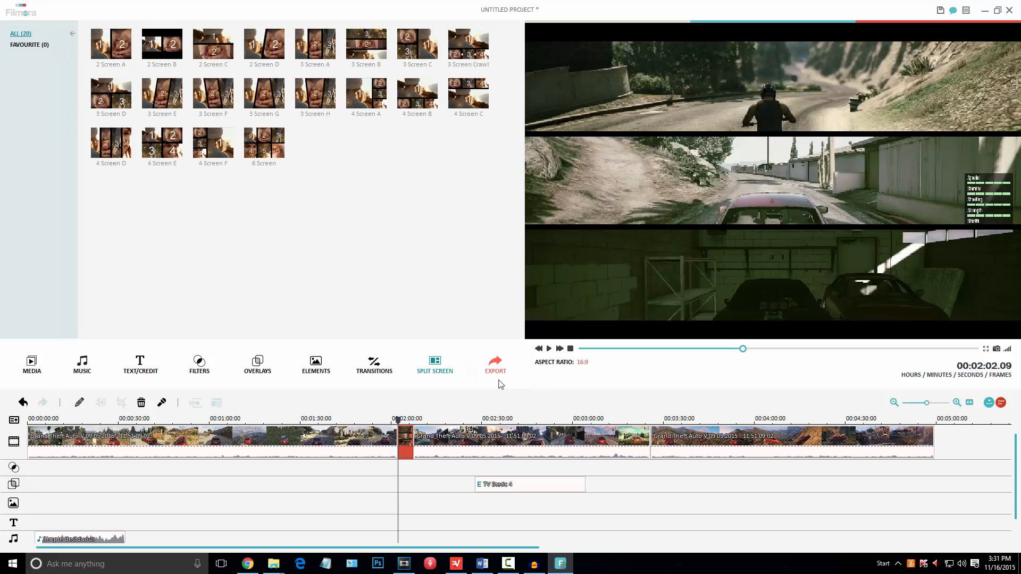
{"action": "mouse_move", "coordinate": [397, 420]}
{"action": "left_mouse_down"}
{"action": "mouse_move", "coordinate": [384, 420]}
{"action": "mouse_move", "coordinate": [394, 425]}
{"action": "left_mouse_up"}
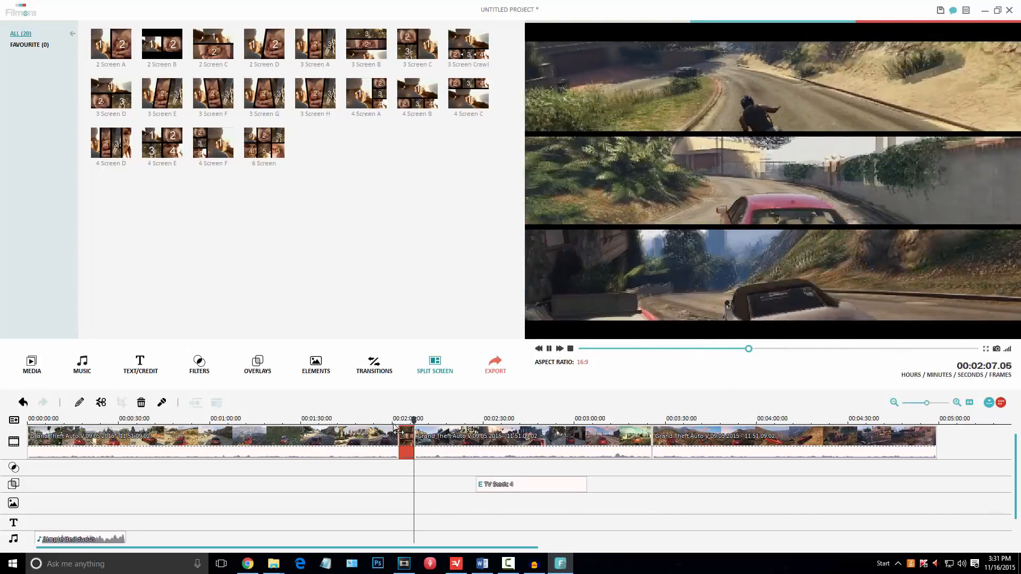
- Edit the split screen so drop zone 1 is muted and drop zone 3 plays its audio
{"action": "right_click", "coordinate": [410, 438]}
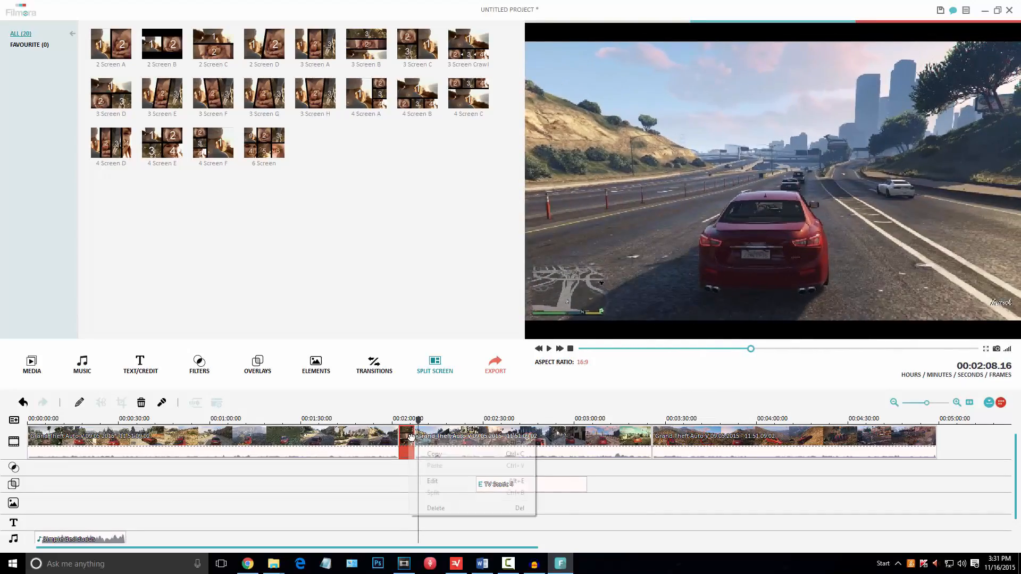
{"action": "left_click", "coordinate": [446, 481]}
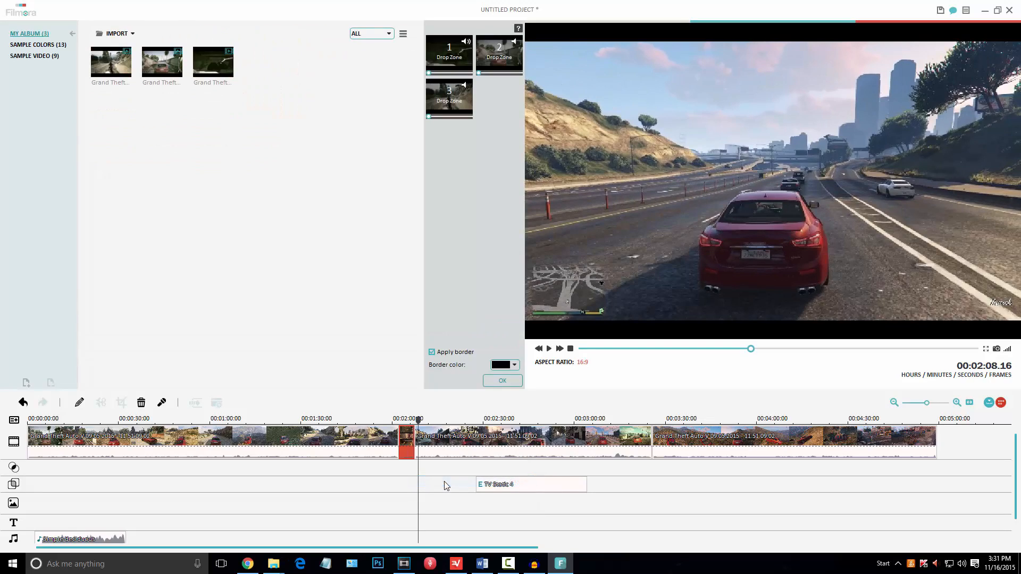
{"action": "left_click_drag", "start_coordinate": [468, 43], "coordinate": [466, 88]}
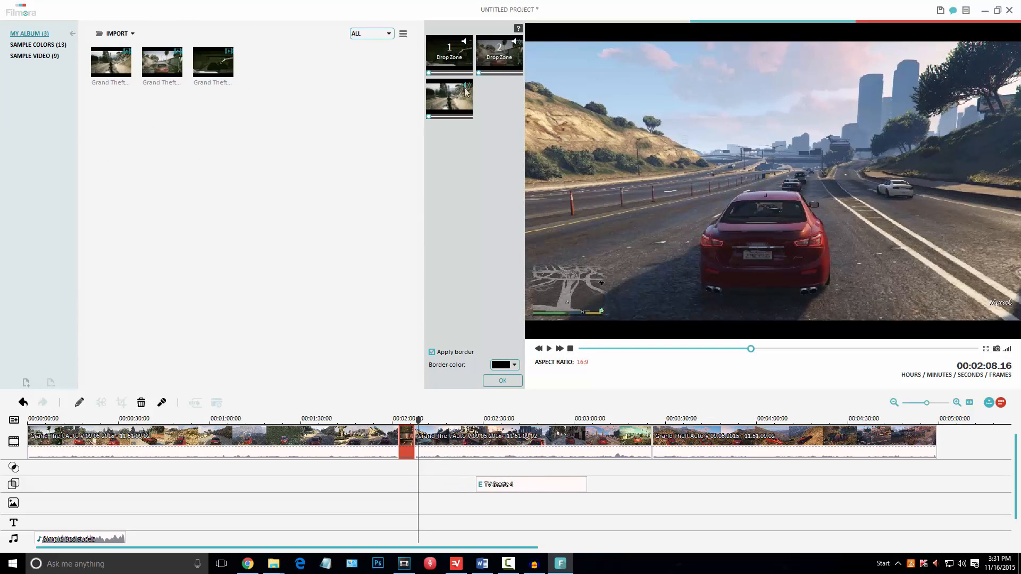
{"action": "left_click", "coordinate": [503, 380]}
- Paste a copy of the Simple Deciduous music clip just before the split screen and preview it to 00:02:05.15
{"action": "left_click", "coordinate": [392, 420]}
{"action": "left_click", "coordinate": [86, 539]}
{"action": "left_click", "coordinate": [404, 437]}
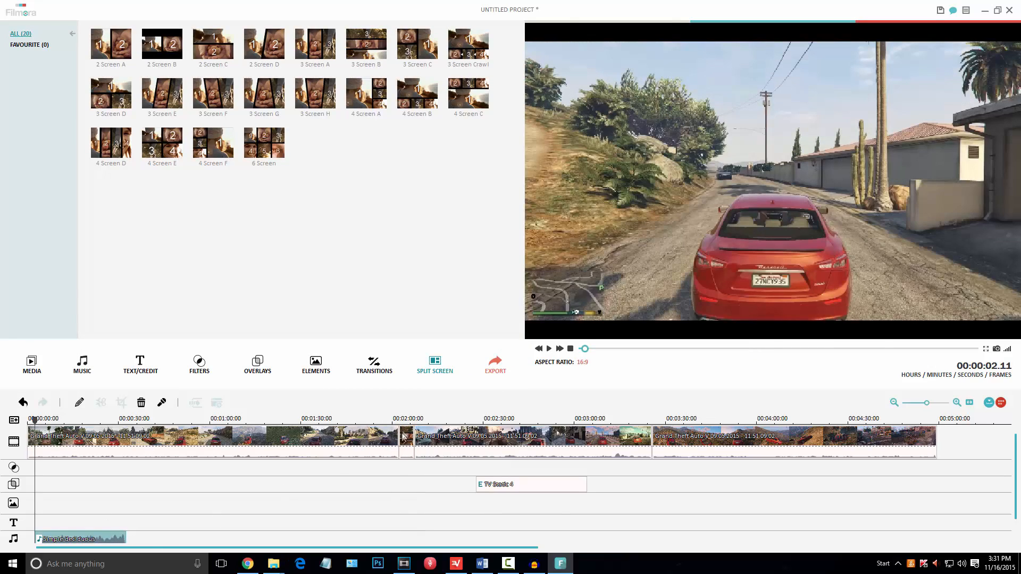
{"action": "left_click", "coordinate": [389, 419]}
{"action": "key", "text": "ctrl+v"}
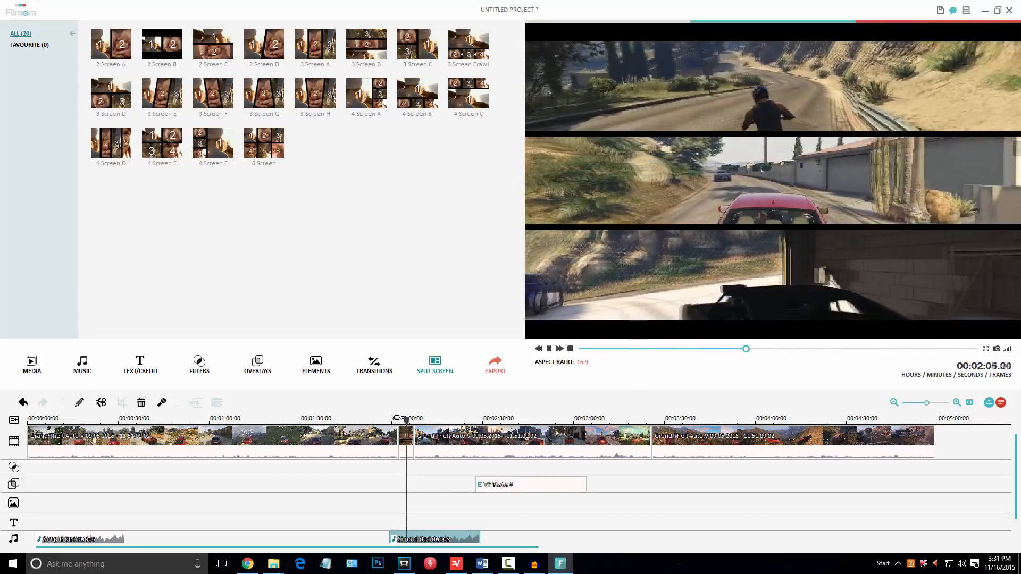
{"action": "key", "text": "space"}
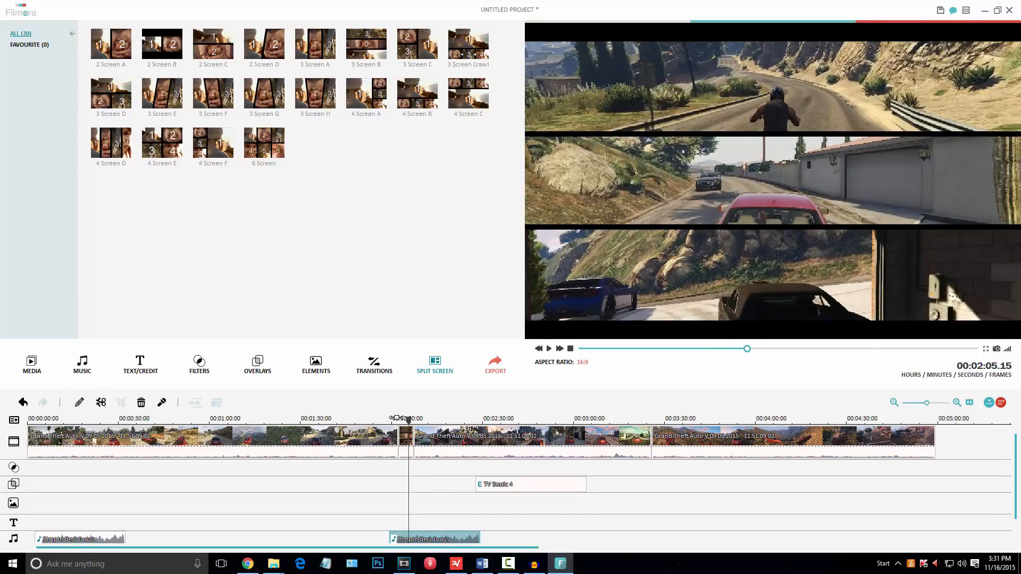
{"action": "scroll", "coordinate": [229, 417], "scroll_direction": "down", "scroll_amount": 1}
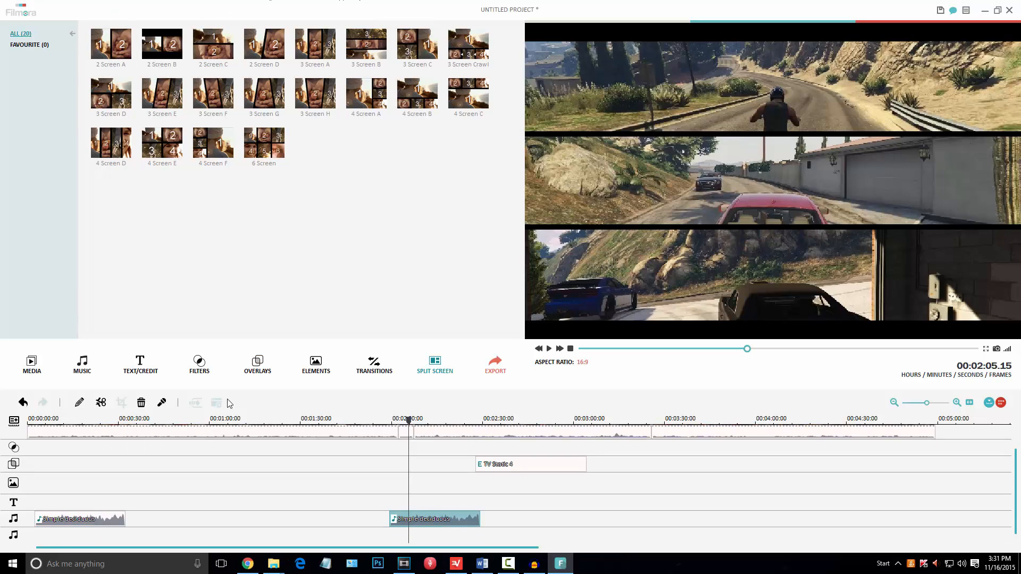
{"action": "scroll", "coordinate": [299, 465], "scroll_direction": "up", "scroll_amount": 1}
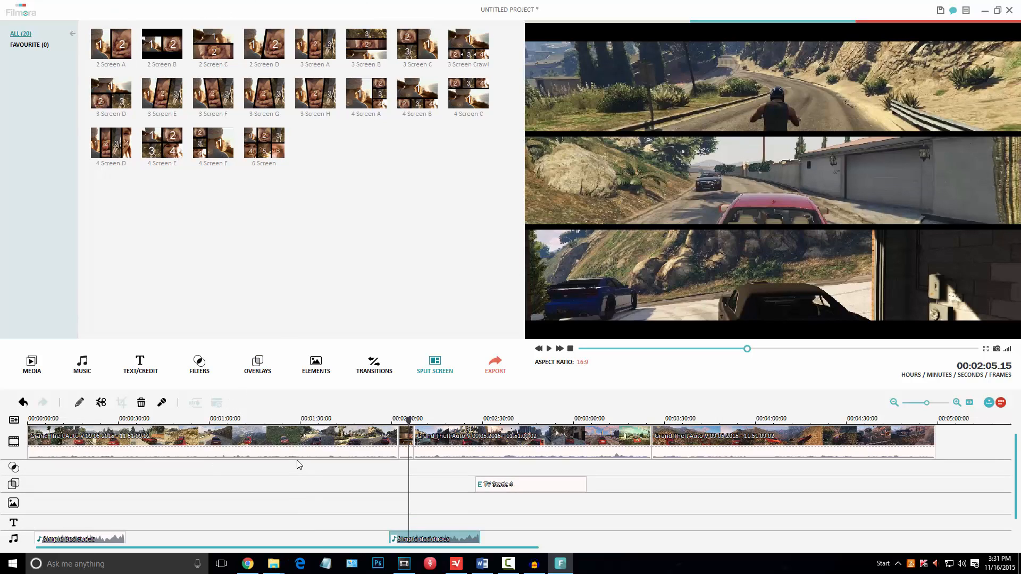
- Take a snapshot of the split-screen frame at 00:02:05.15 and insert it on the video track directly before the split screen
{"action": "left_click", "coordinate": [149, 367]}
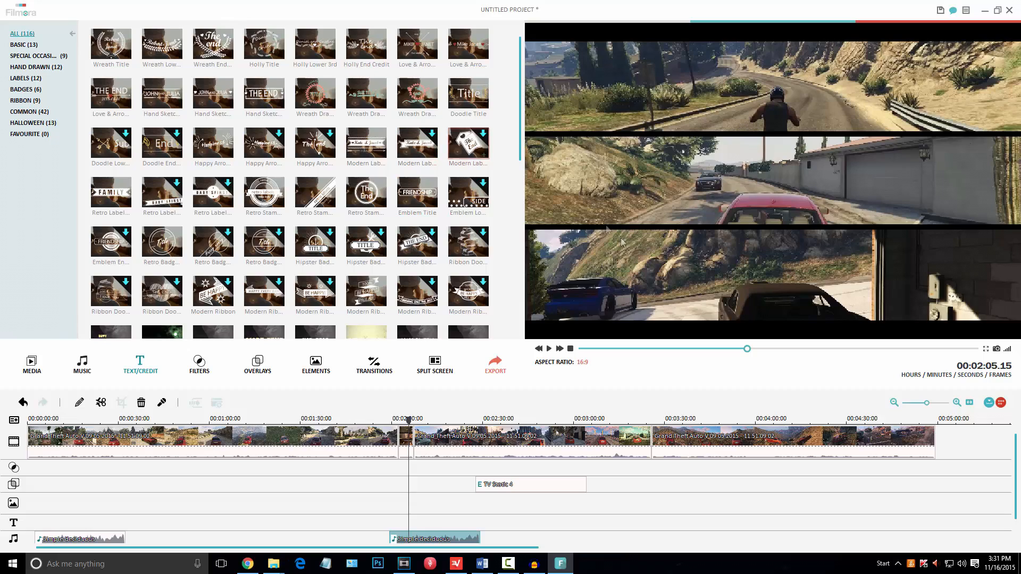
{"action": "left_click", "coordinate": [997, 351]}
{"action": "left_click", "coordinate": [41, 372]}
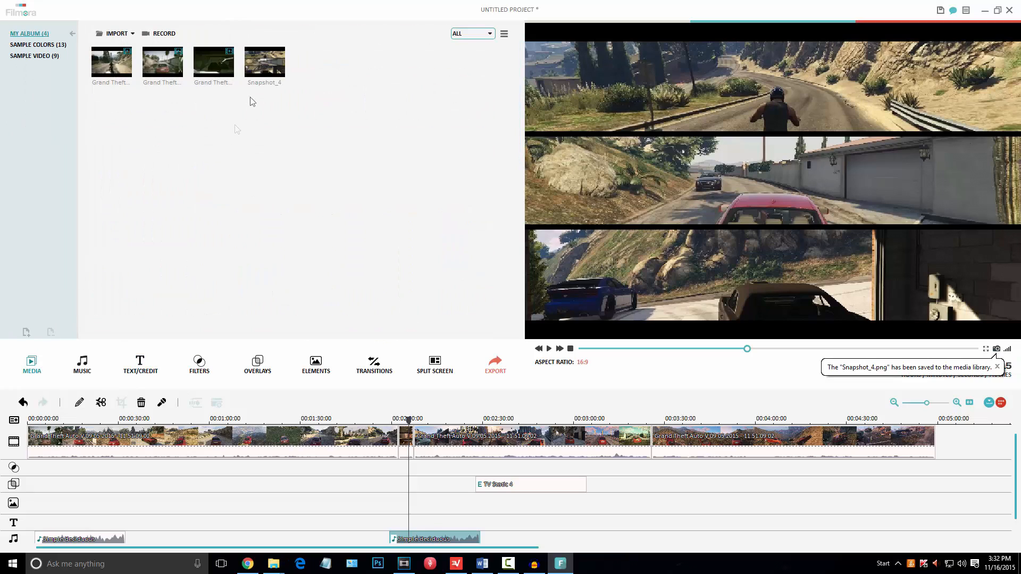
{"action": "left_click", "coordinate": [254, 66]}
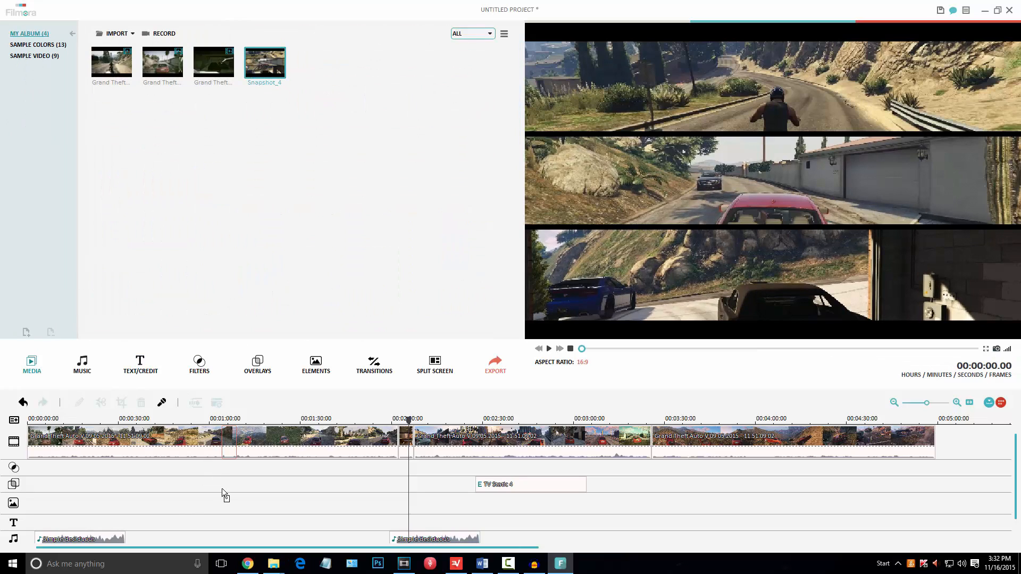
{"action": "left_click_drag", "start_coordinate": [230, 432], "coordinate": [229, 433]}
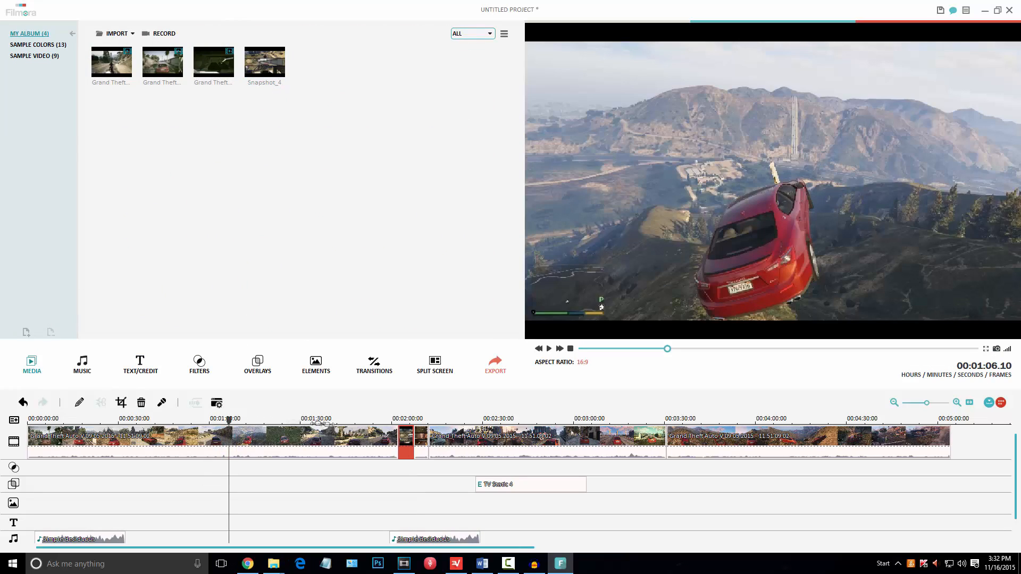
- Scrub through the timeline to 00:03:51.09 and view the editing options available for the last video clip
{"action": "left_click", "coordinate": [403, 419]}
{"action": "left_click_drag", "start_coordinate": [433, 419], "coordinate": [583, 418]}
{"action": "left_click", "coordinate": [514, 433]}
{"action": "left_click", "coordinate": [514, 418]}
{"action": "left_click", "coordinate": [729, 410]}
{"action": "left_click", "coordinate": [727, 435]}
{"action": "right_click", "coordinate": [716, 435]}
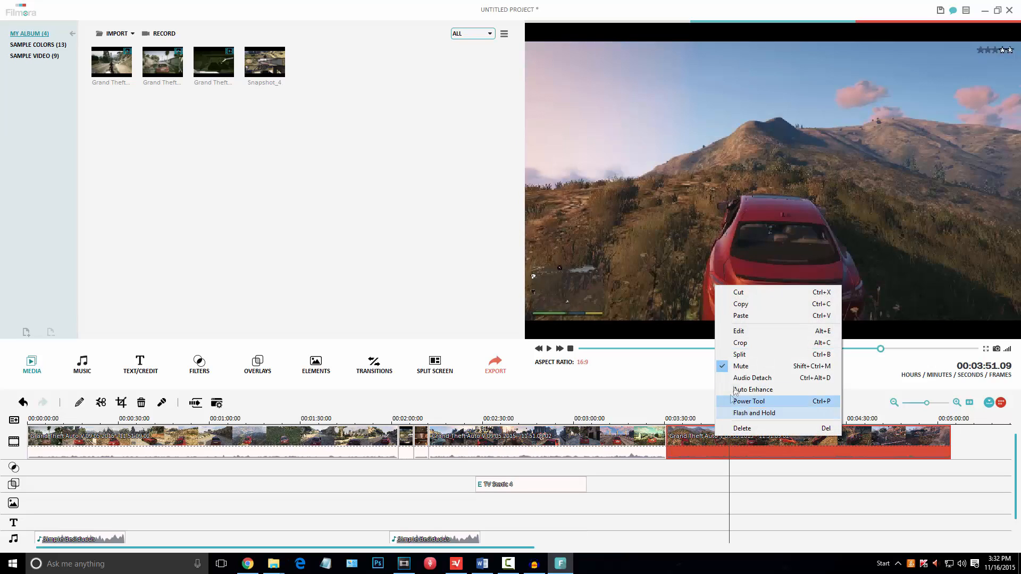
{"action": "left_click", "coordinate": [721, 500]}
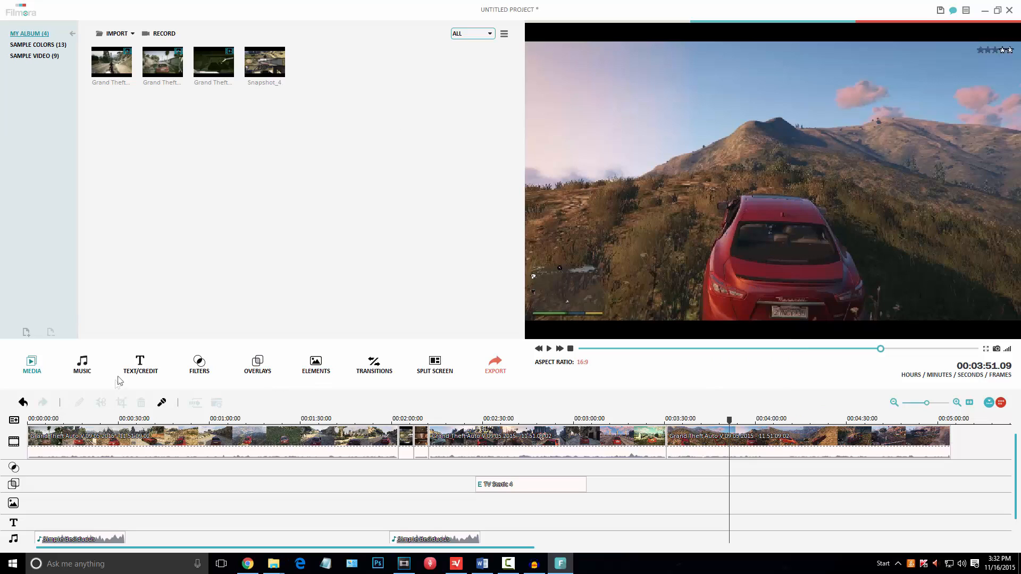
- Browse the title library and preview the round Retro Stamp title reading The End
{"action": "left_click", "coordinate": [132, 372]}
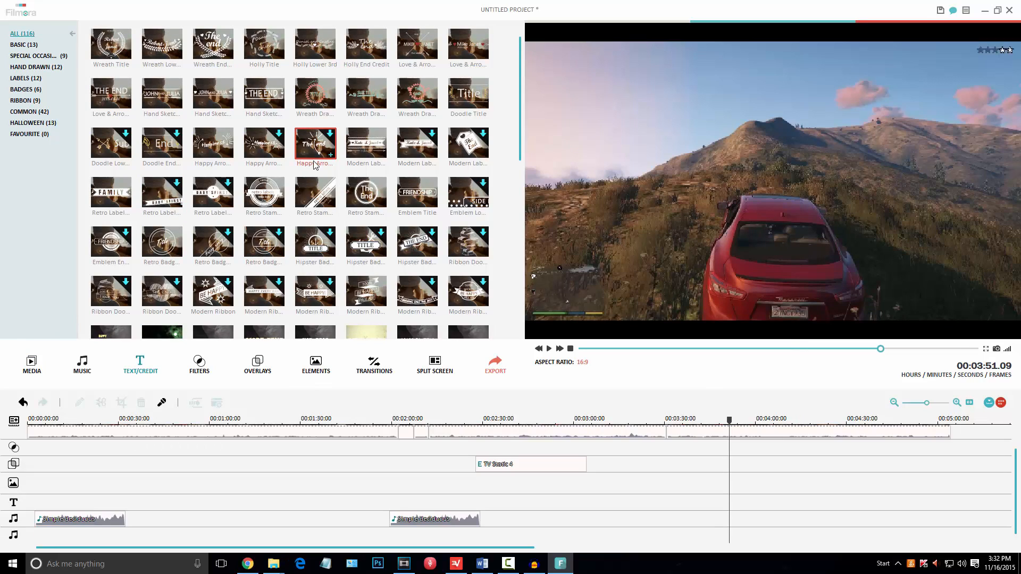
{"action": "left_click_drag", "start_coordinate": [519, 135], "coordinate": [521, 242]}
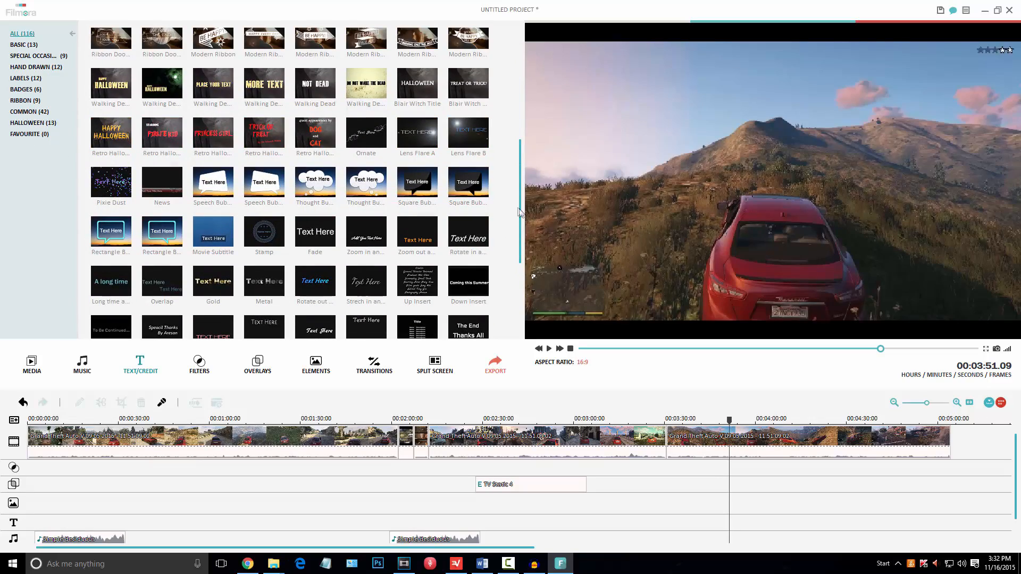
{"action": "left_click_drag", "start_coordinate": [521, 214], "coordinate": [520, 140]}
{"action": "left_click", "coordinate": [366, 126]}
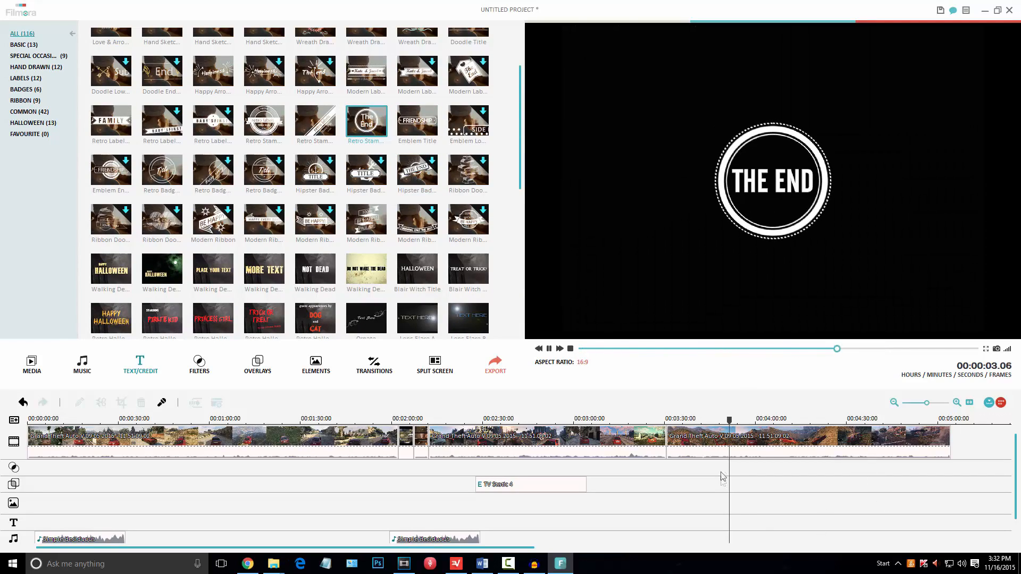
- Add the round Retro Stamp title reading The End at 00:03:45.17 and open its text for editing
{"action": "left_click", "coordinate": [729, 448]}
{"action": "left_click", "coordinate": [710, 418]}
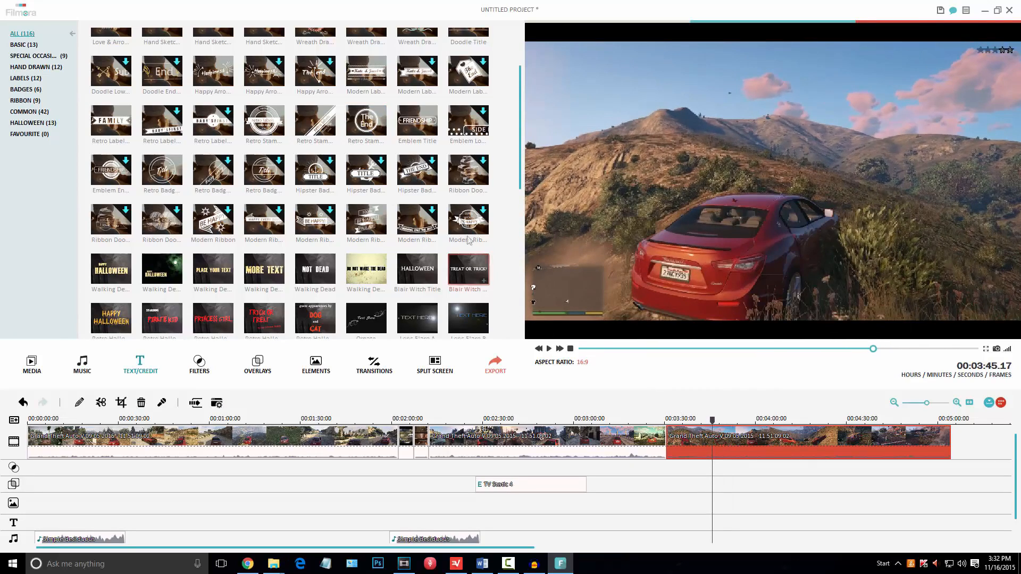
{"action": "left_click", "coordinate": [390, 130]}
{"action": "right_click", "coordinate": [388, 125]}
{"action": "left_click", "coordinate": [387, 123]}
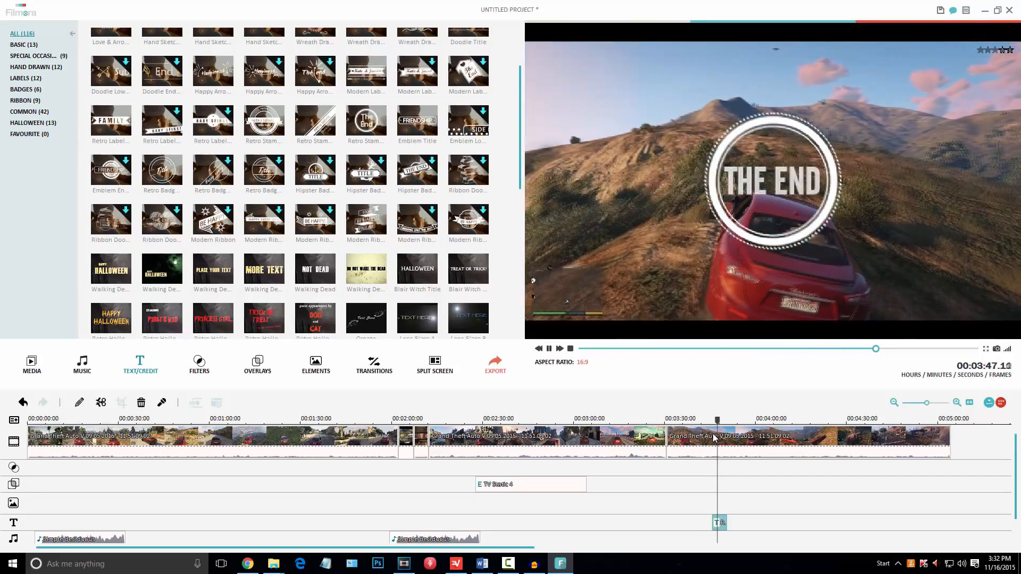
{"action": "left_click", "coordinate": [717, 522]}
{"action": "double_click", "coordinate": [718, 523]}
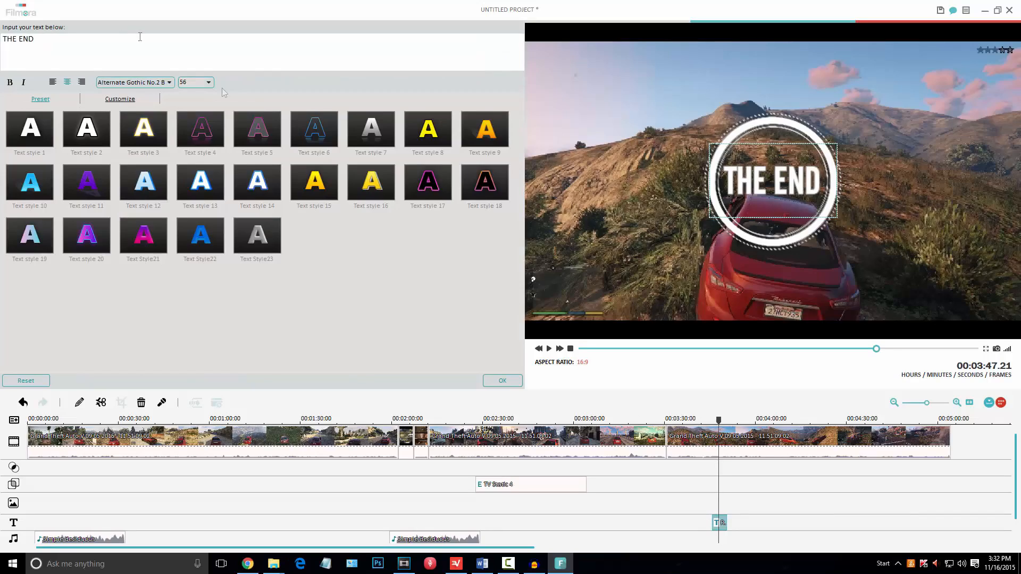
- Turn on automatic colour sync between the title's circle graphic and its text, and preview the title full screen
{"action": "key", "text": "ctrl+a"}
{"action": "left_click", "coordinate": [772, 127]}
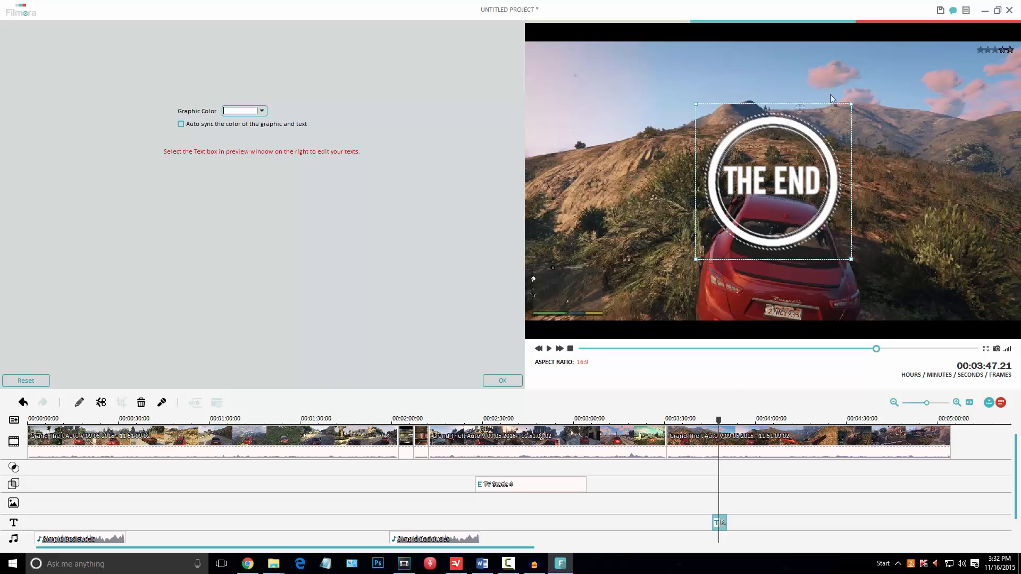
{"action": "left_click", "coordinate": [792, 171]}
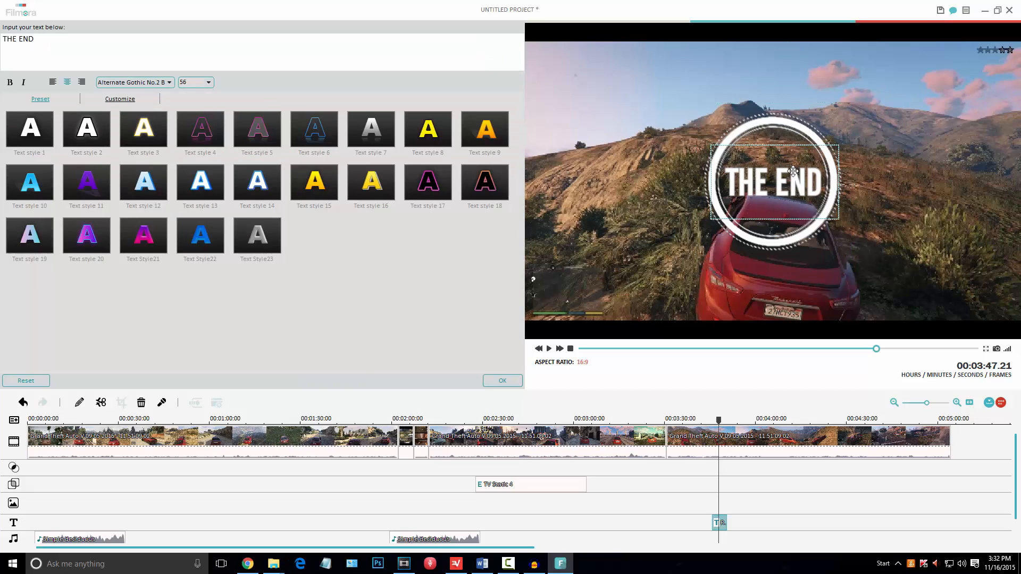
{"action": "left_click", "coordinate": [792, 133]}
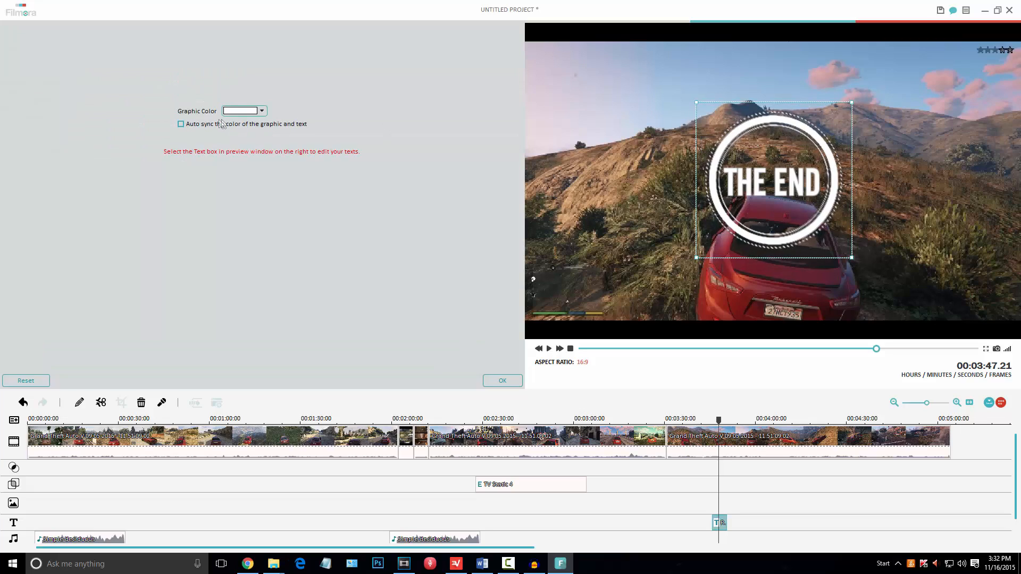
{"action": "left_click", "coordinate": [182, 124]}
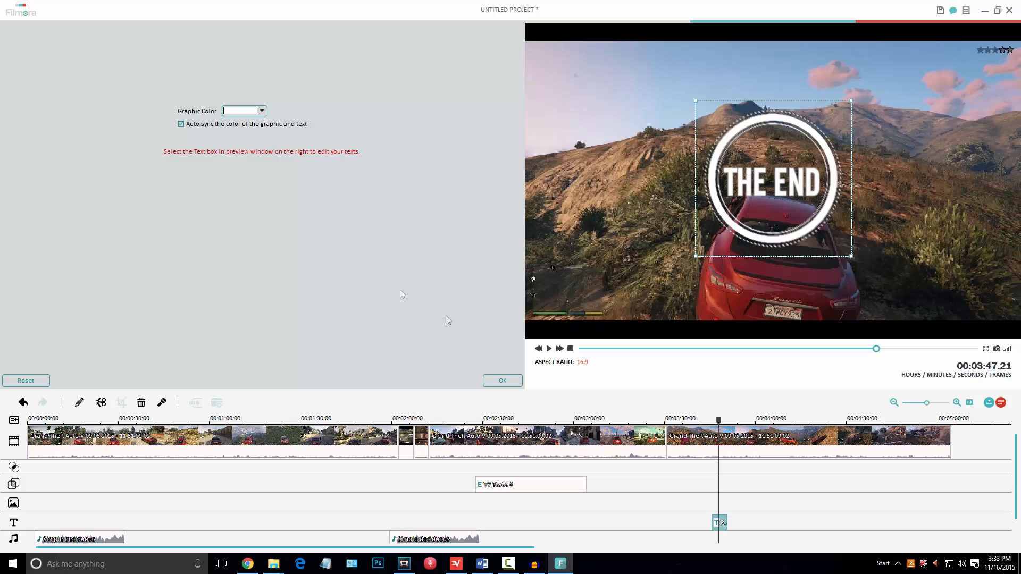
{"action": "left_click", "coordinate": [488, 382]}
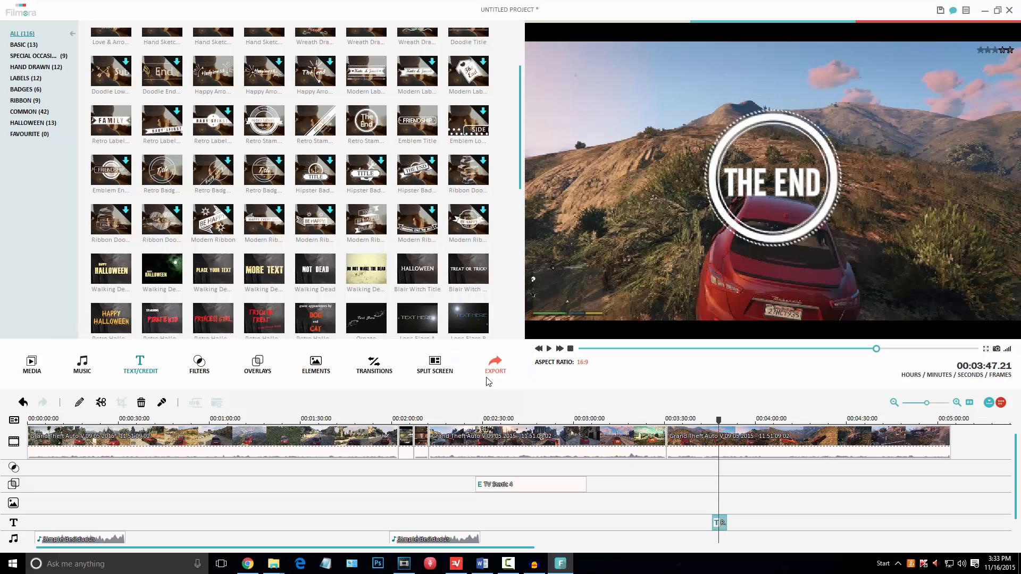
{"action": "double_click", "coordinate": [788, 182]}
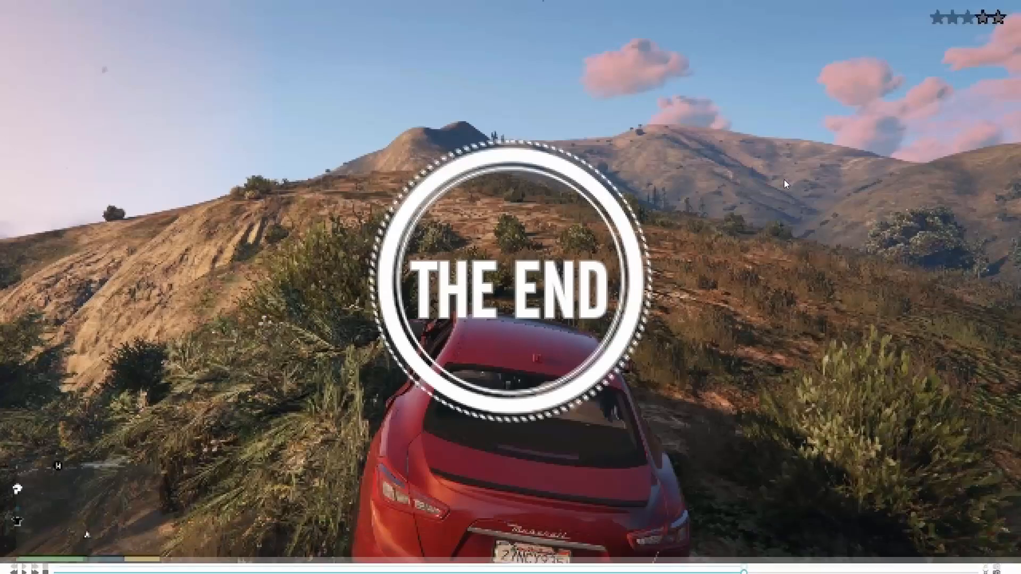
{"action": "double_click", "coordinate": [783, 179]}
- Change the title's text to HELLO and centre it inside the circle graphic
{"action": "double_click", "coordinate": [722, 523]}
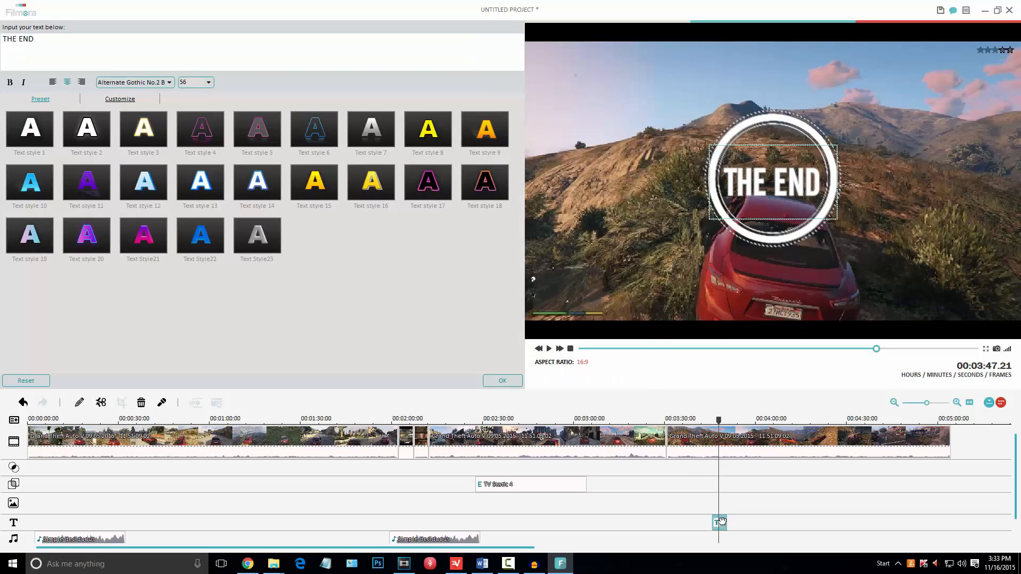
{"action": "key", "text": "ctrl+a"}
{"action": "type", "text": "HE;PO"}
{"action": "key", "text": "BackSpace"}
{"action": "key", "text": "BackSpace"}
{"action": "key", "text": "BackSpace"}
{"action": "type", "text": "LLO"}
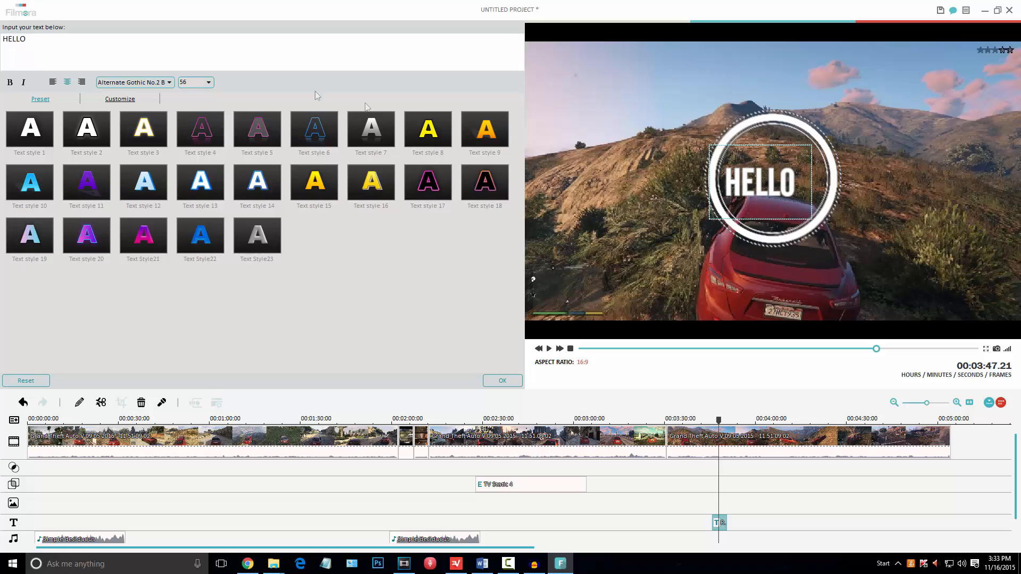
{"action": "left_click_drag", "start_coordinate": [739, 189], "coordinate": [754, 189]}
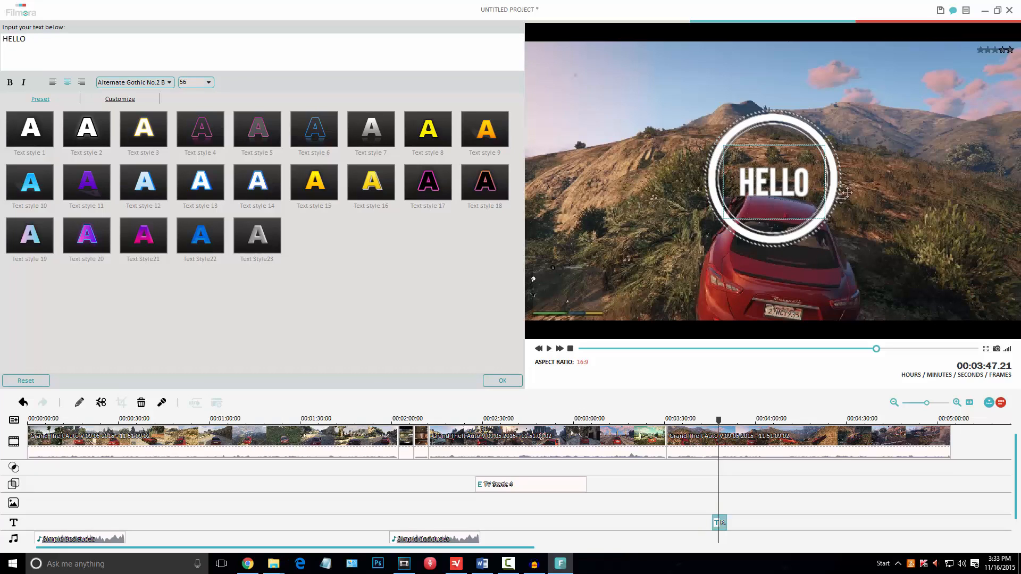
- Review the title's custom fill options and preset text styles, and apply the title edits
{"action": "left_click", "coordinate": [168, 84]}
{"action": "left_click", "coordinate": [118, 102]}
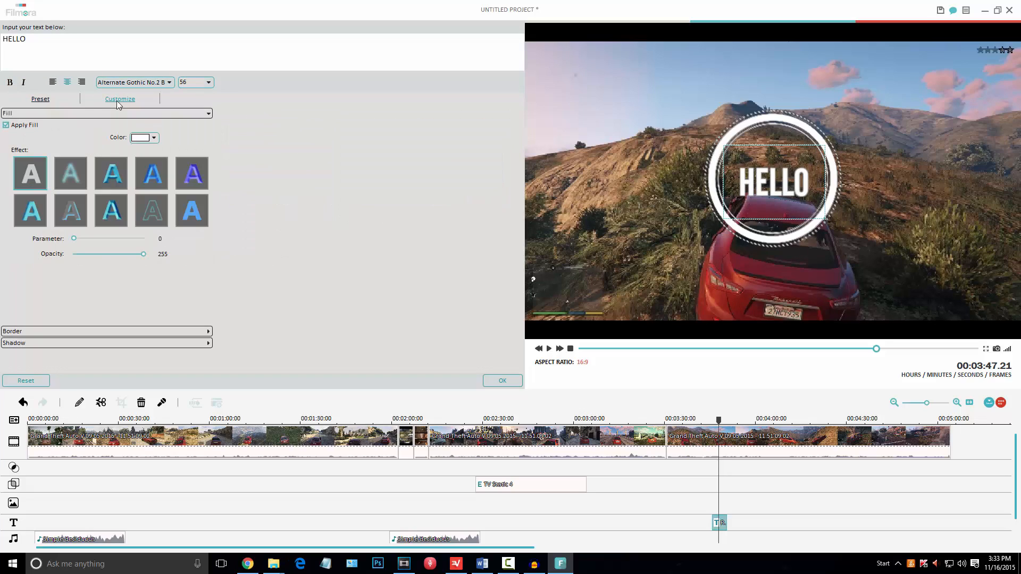
{"action": "left_click", "coordinate": [41, 100]}
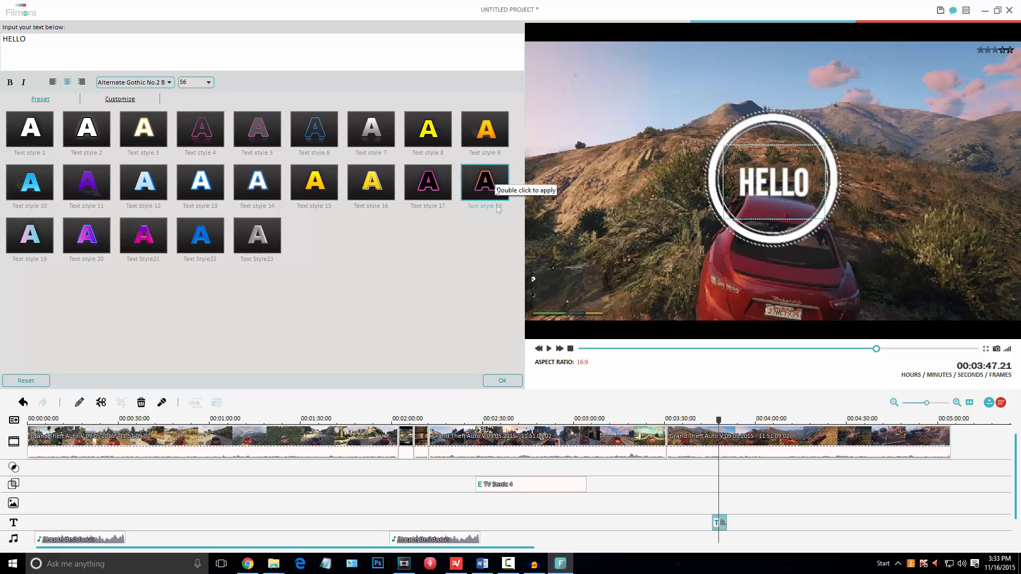
{"action": "left_click", "coordinate": [492, 382]}
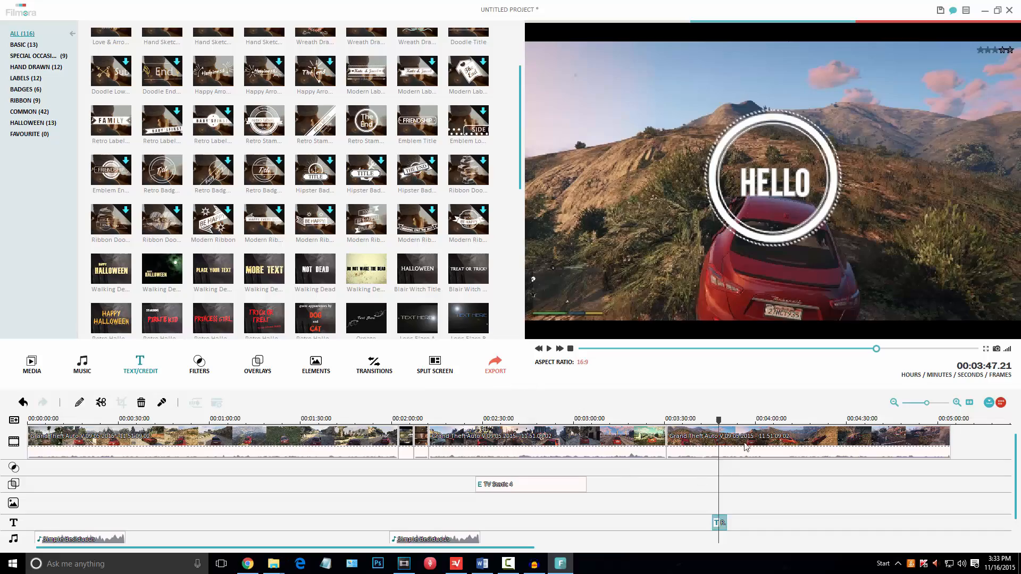
- Play back the HELLO title on the timeline
{"action": "left_click", "coordinate": [710, 420]}
{"action": "key", "text": "space"}
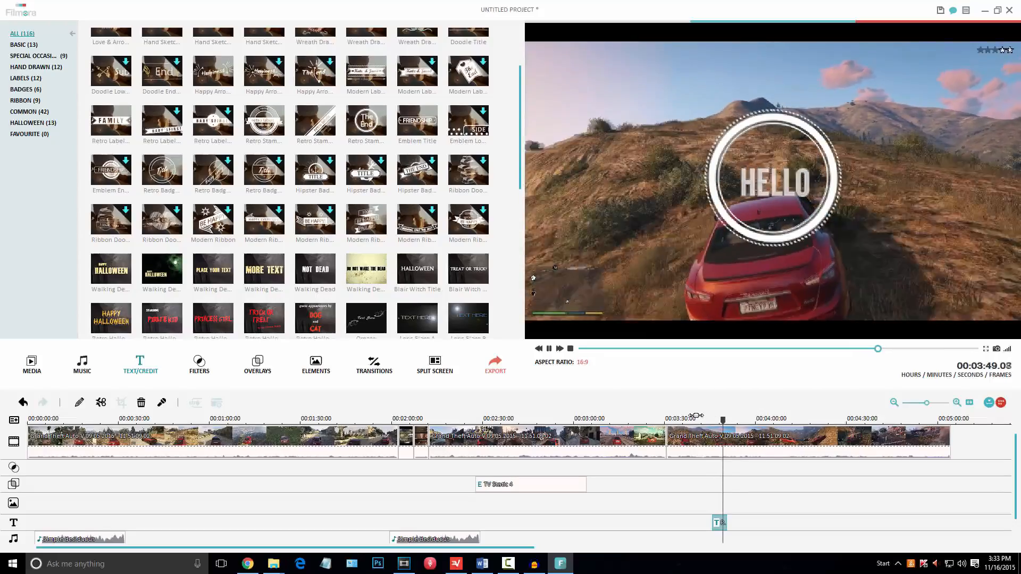
{"action": "key", "text": "space"}
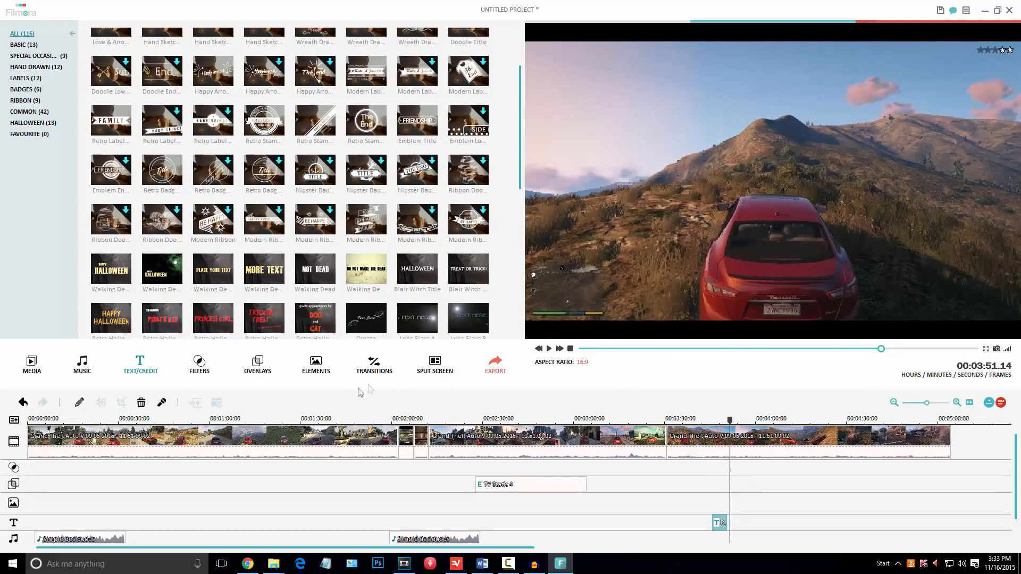
- Add the FourSeason filter at 00:04:13.15 and play back the filtered section
{"action": "left_click", "coordinate": [199, 364]}
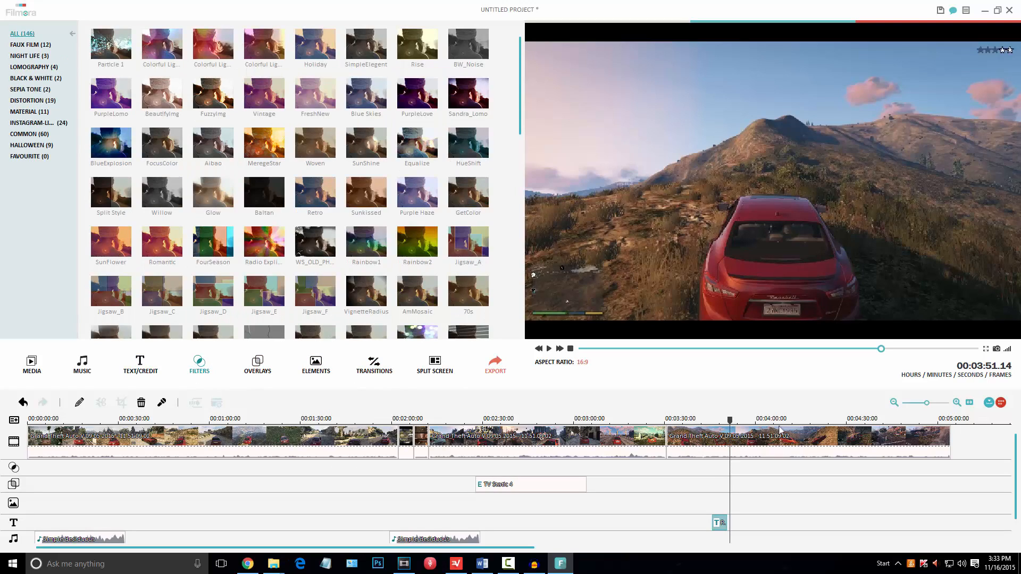
{"action": "left_click", "coordinate": [795, 419]}
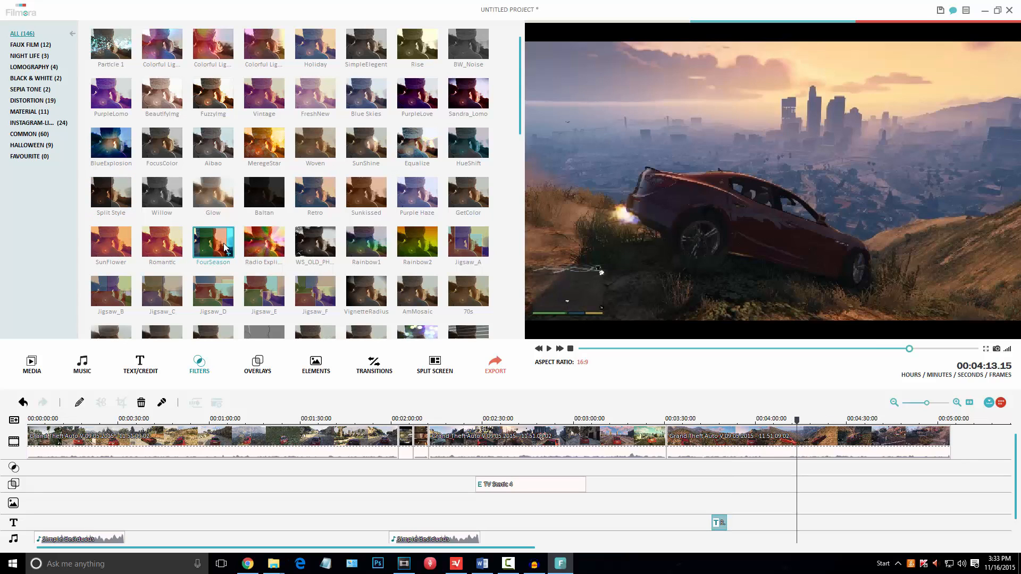
{"action": "right_click", "coordinate": [225, 247]}
{"action": "left_click", "coordinate": [236, 253]}
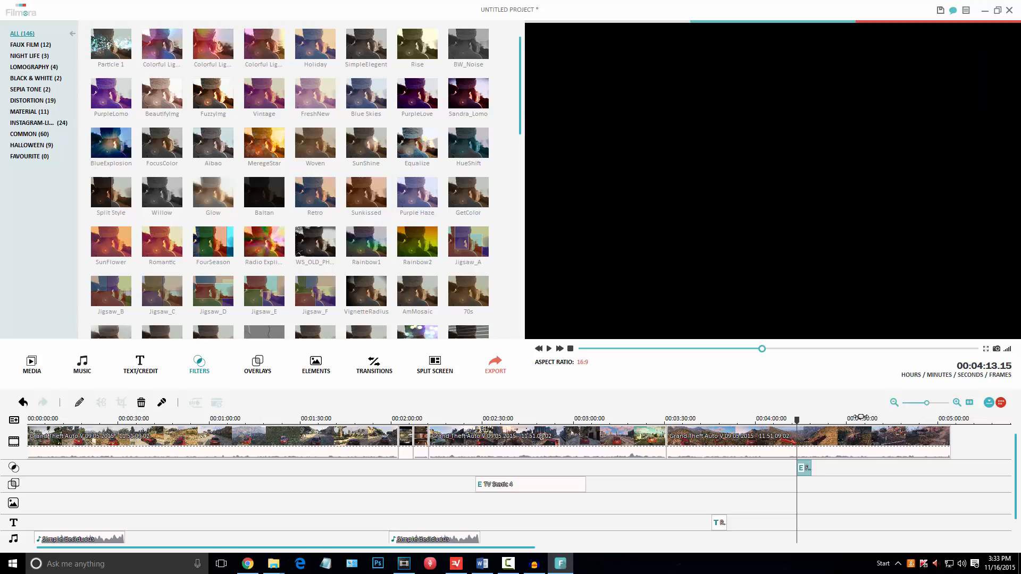
{"action": "key", "text": "space"}
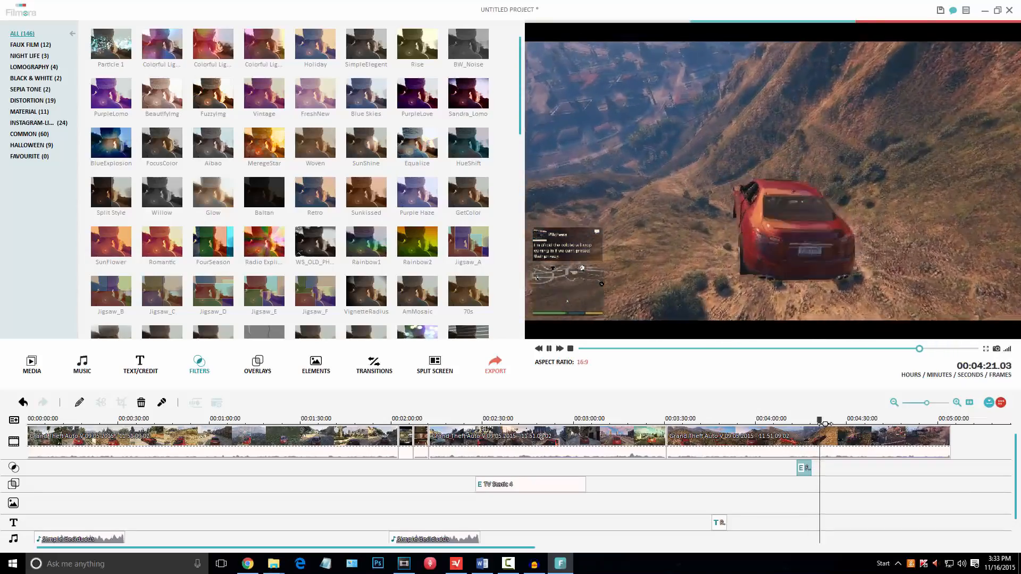
- Preview the rainbow-coloured Radio filter and add it to the timeline at 00:04:22.01
{"action": "left_click", "coordinate": [823, 424]}
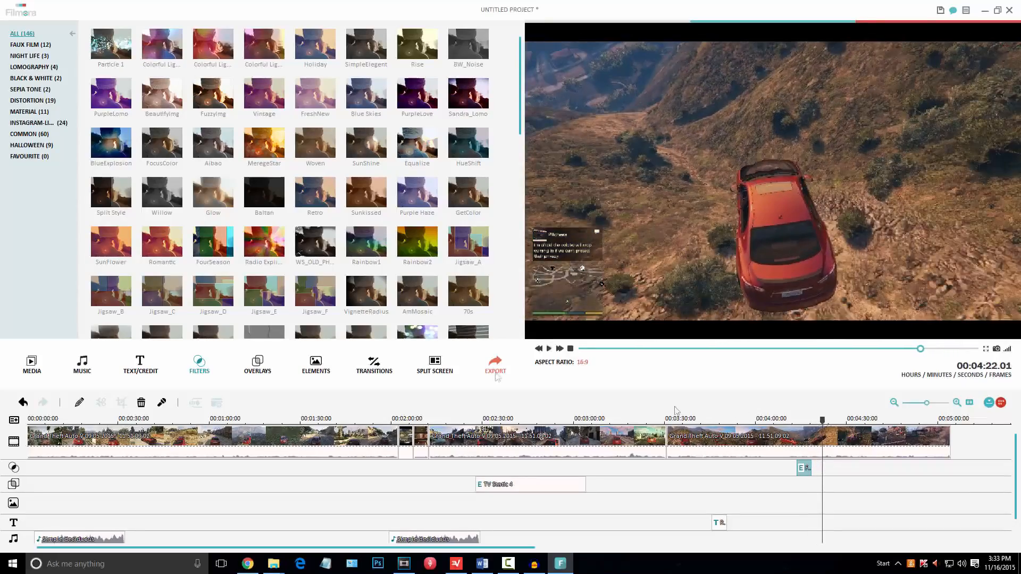
{"action": "left_click", "coordinate": [280, 254]}
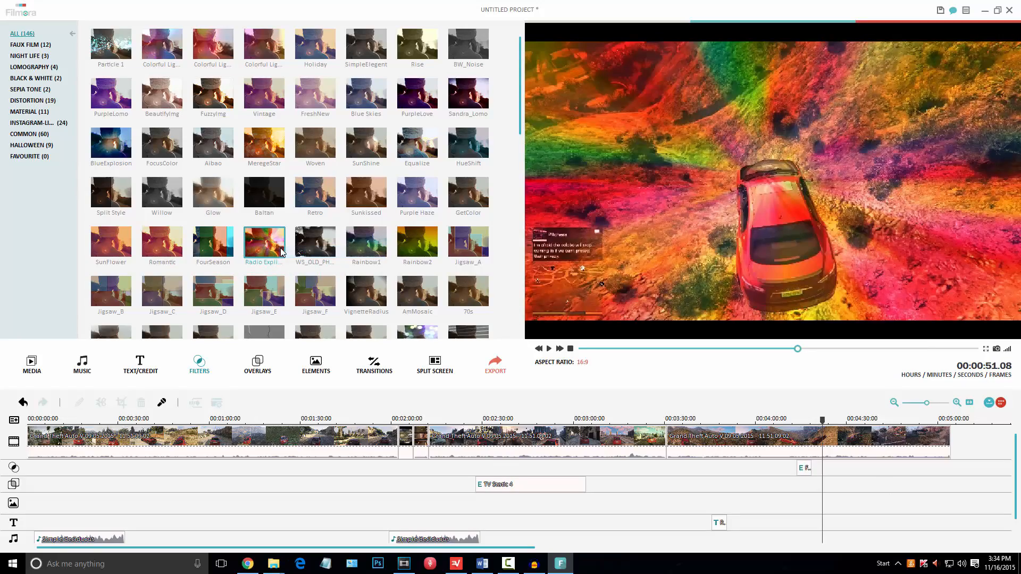
{"action": "double_click", "coordinate": [282, 252]}
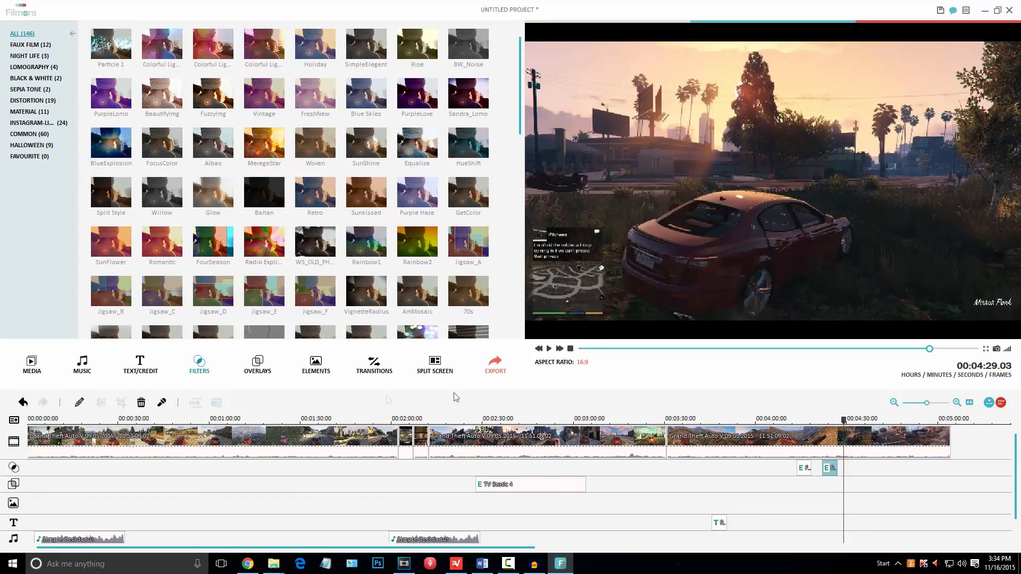
- Undo the additions of both filters and redo them
{"action": "left_click", "coordinate": [435, 372]}
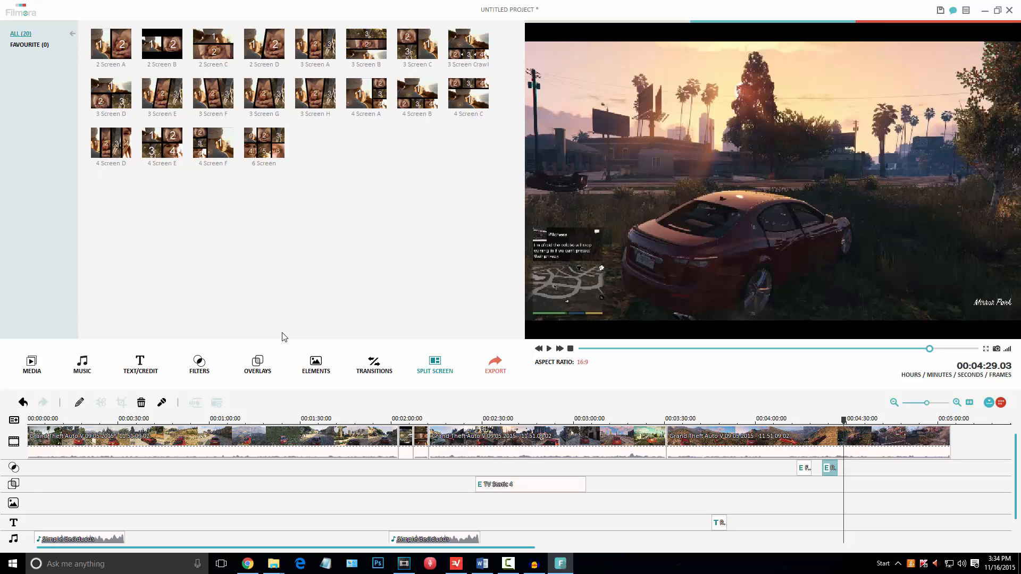
{"action": "left_click", "coordinate": [23, 403]}
{"action": "left_click", "coordinate": [23, 402]}
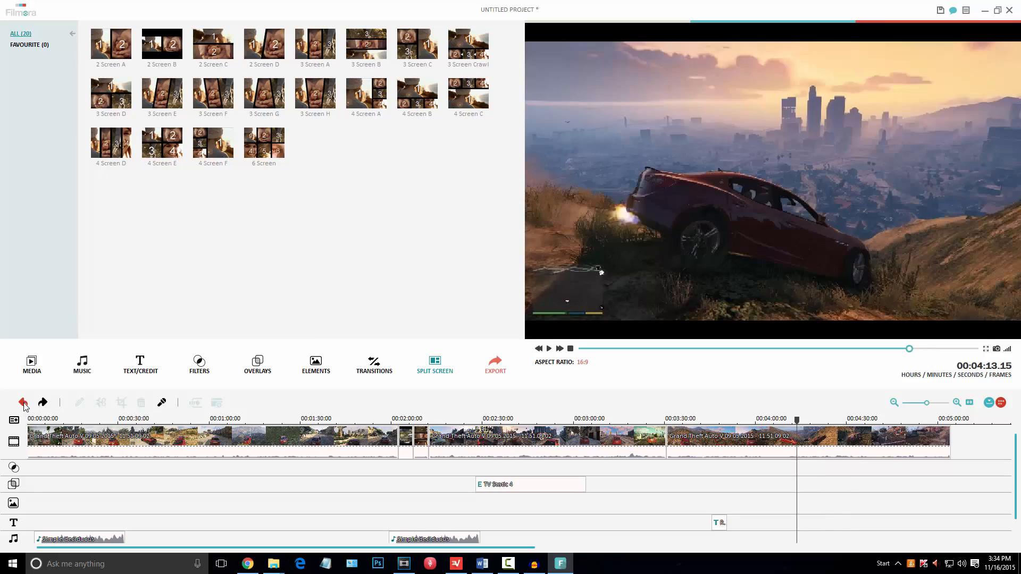
{"action": "left_click", "coordinate": [42, 403]}
{"action": "left_click", "coordinate": [43, 403]}
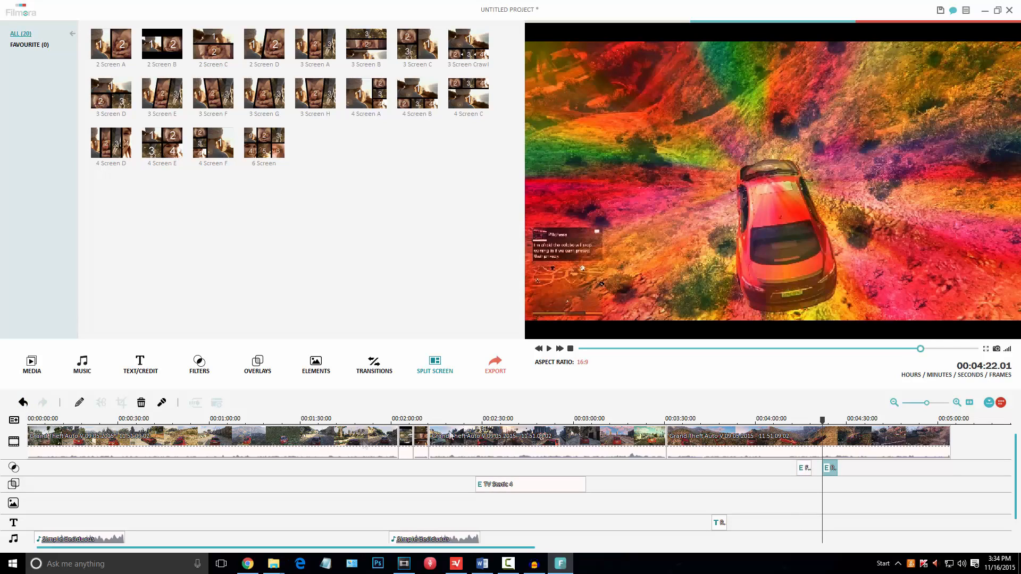
- Record a short microphone voiceover onto the timeline starting at 00:03:15.21
{"action": "left_click_drag", "start_coordinate": [483, 424], "coordinate": [621, 420]}
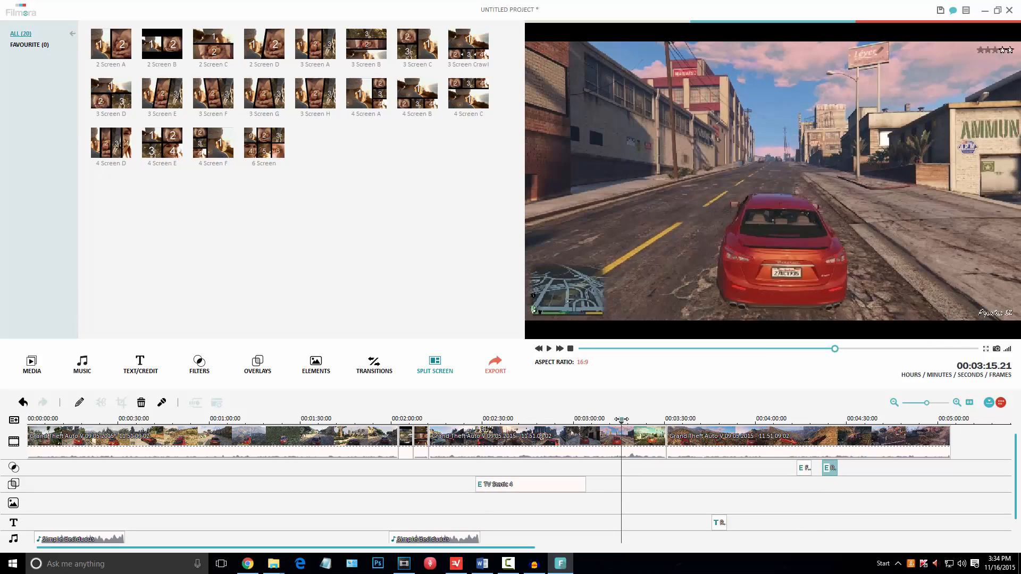
{"action": "left_click", "coordinate": [163, 403]}
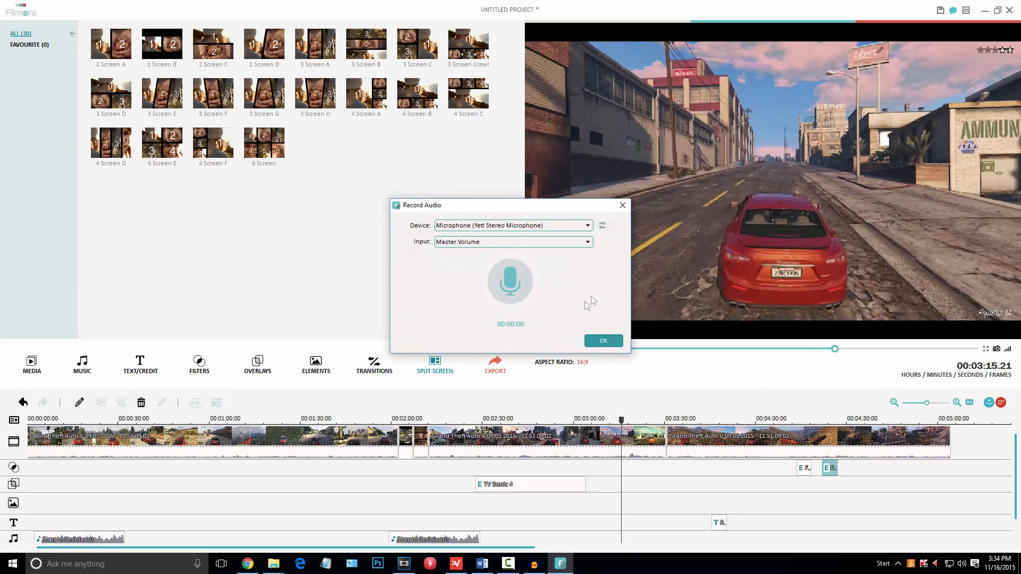
{"action": "left_click", "coordinate": [500, 287]}
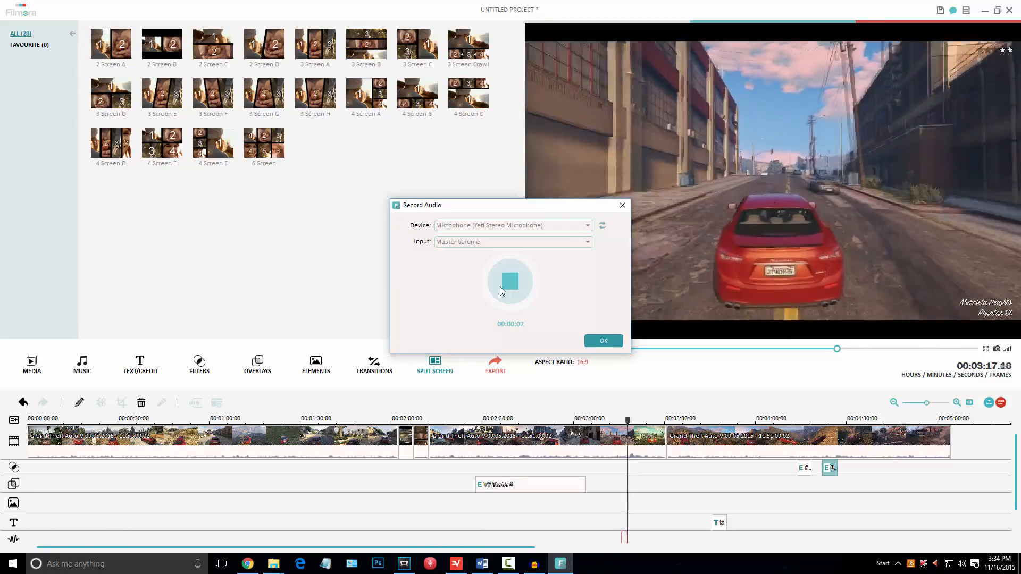
{"action": "left_click", "coordinate": [602, 340]}
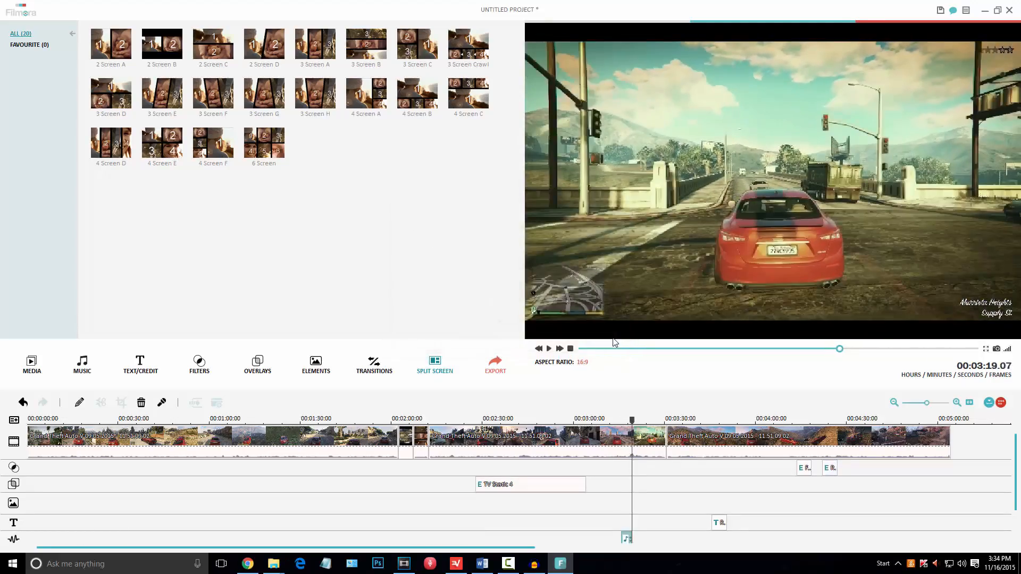
- Play back the recorded voiceover from just before its start
{"action": "left_click", "coordinate": [616, 418]}
{"action": "key", "text": "space"}
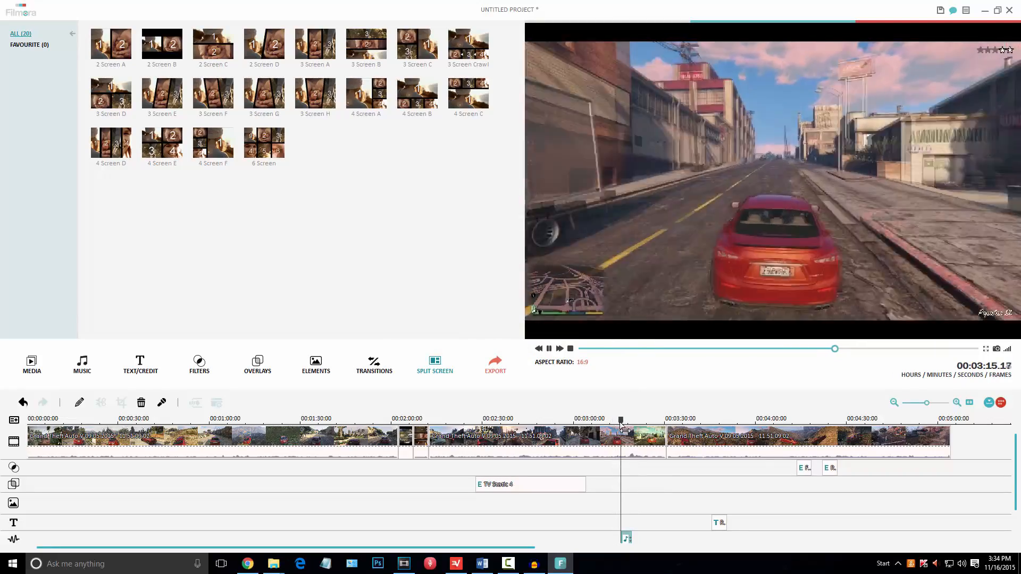
{"action": "key", "text": "space"}
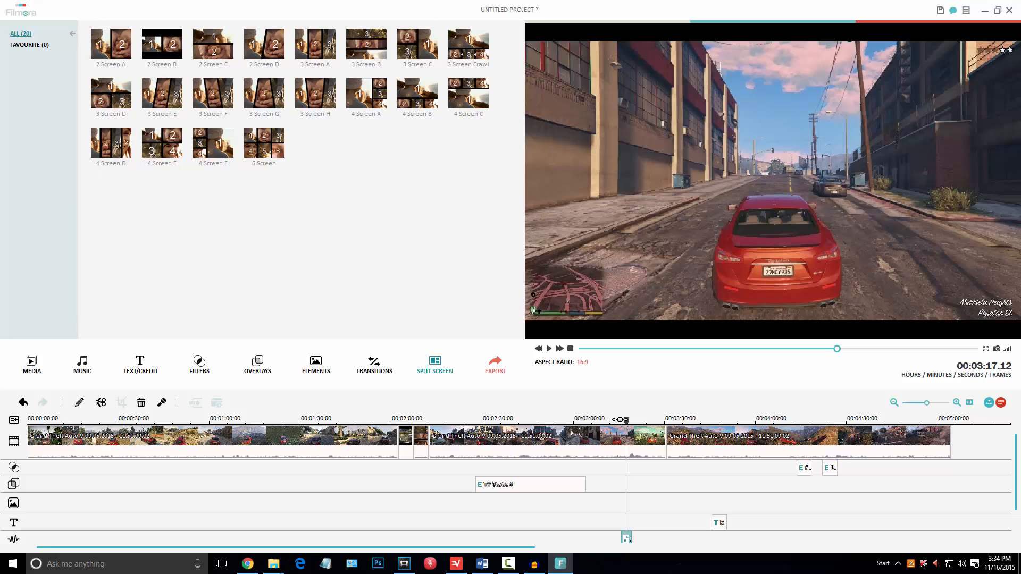
- View the file properties of Snapshot_4 in the media album
{"action": "left_click", "coordinate": [32, 364]}
{"action": "right_click", "coordinate": [260, 63]}
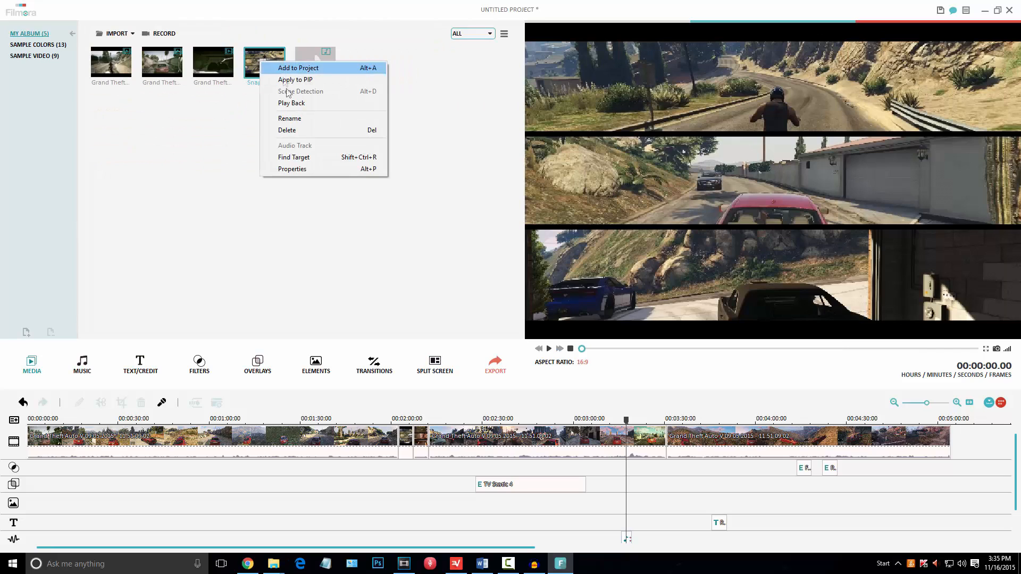
{"action": "left_click", "coordinate": [321, 169]}
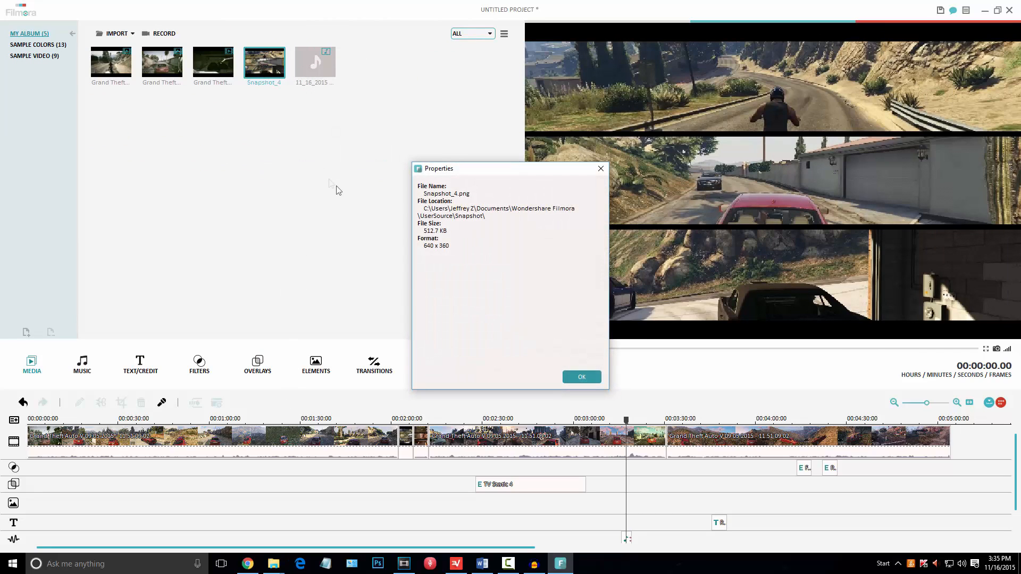
{"action": "left_click", "coordinate": [581, 377]}
- Delete the first long video clip from the timeline
{"action": "right_click", "coordinate": [290, 447]}
{"action": "left_click", "coordinate": [306, 440]}
- Try cropping the last clip on the video track tightly around the red car, testing the 16:9 and 4:3 constraints
{"action": "left_click", "coordinate": [330, 446]}
{"action": "right_click", "coordinate": [332, 442]}
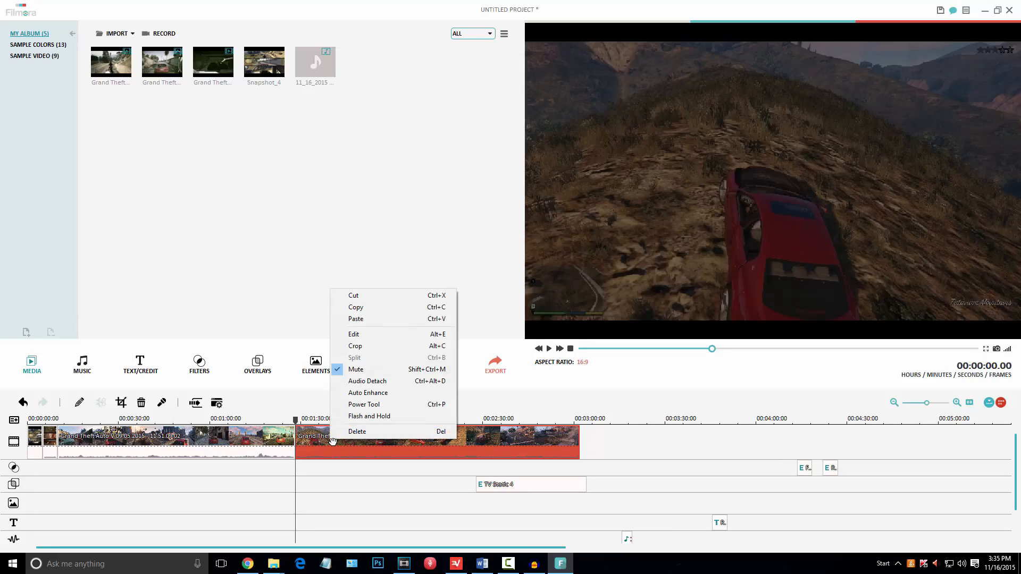
{"action": "left_click", "coordinate": [378, 346]}
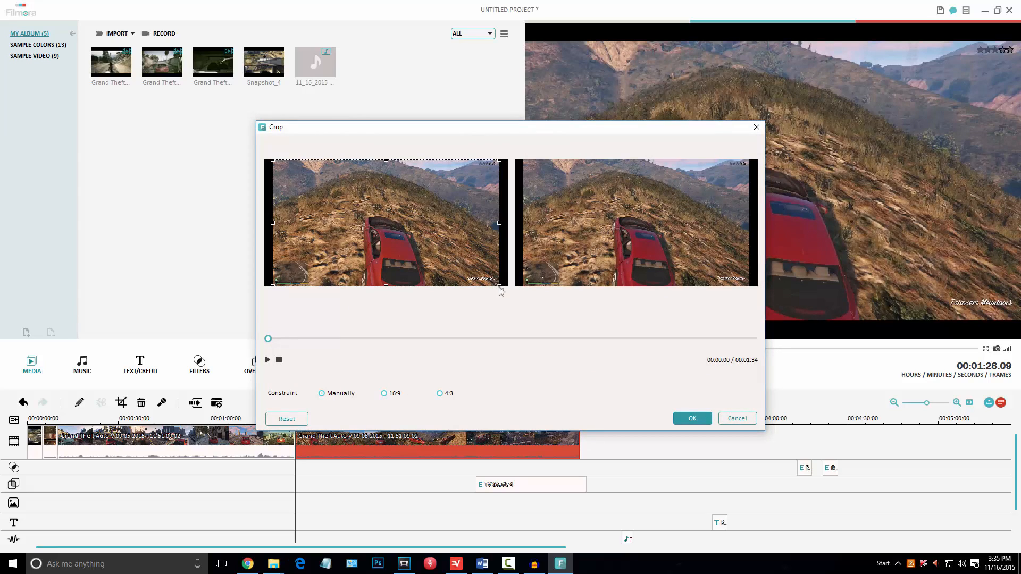
{"action": "left_click_drag", "start_coordinate": [498, 286], "coordinate": [465, 260]}
{"action": "left_click_drag", "start_coordinate": [273, 160], "coordinate": [290, 183]}
{"action": "left_click_drag", "start_coordinate": [407, 221], "coordinate": [421, 239]}
{"action": "left_click", "coordinate": [378, 396]}
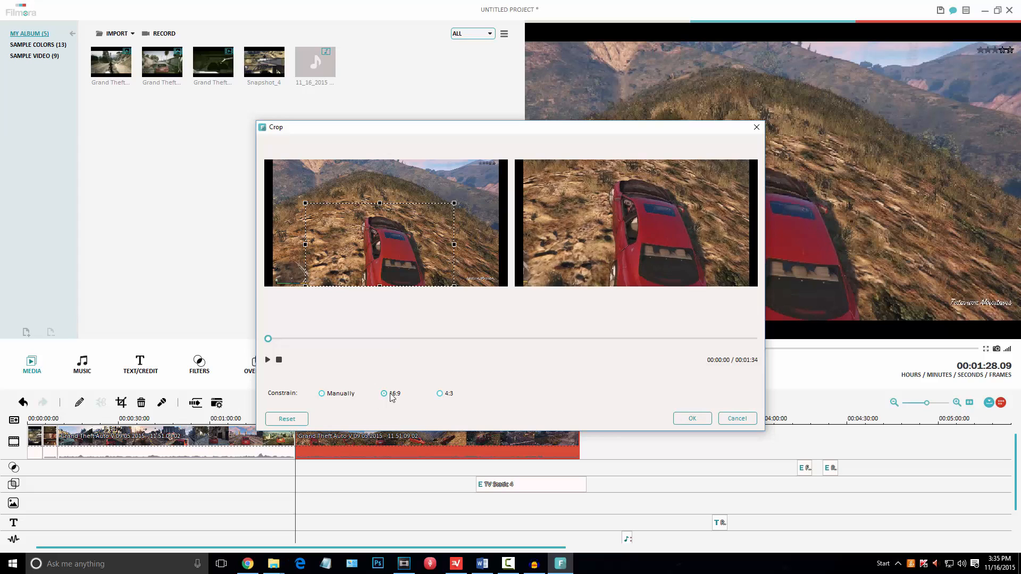
{"action": "left_click", "coordinate": [446, 396]}
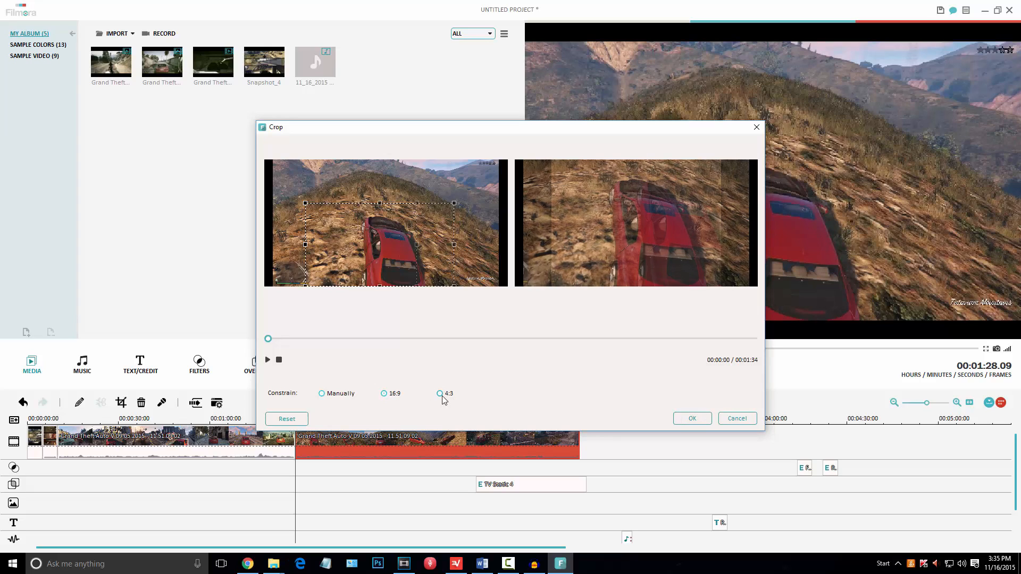
{"action": "left_click", "coordinate": [387, 395]}
{"action": "left_click", "coordinate": [287, 418]}
{"action": "left_click", "coordinate": [756, 126]}
- Set the speed of the last clip on the video track to 2.00 X
{"action": "right_click", "coordinate": [344, 444]}
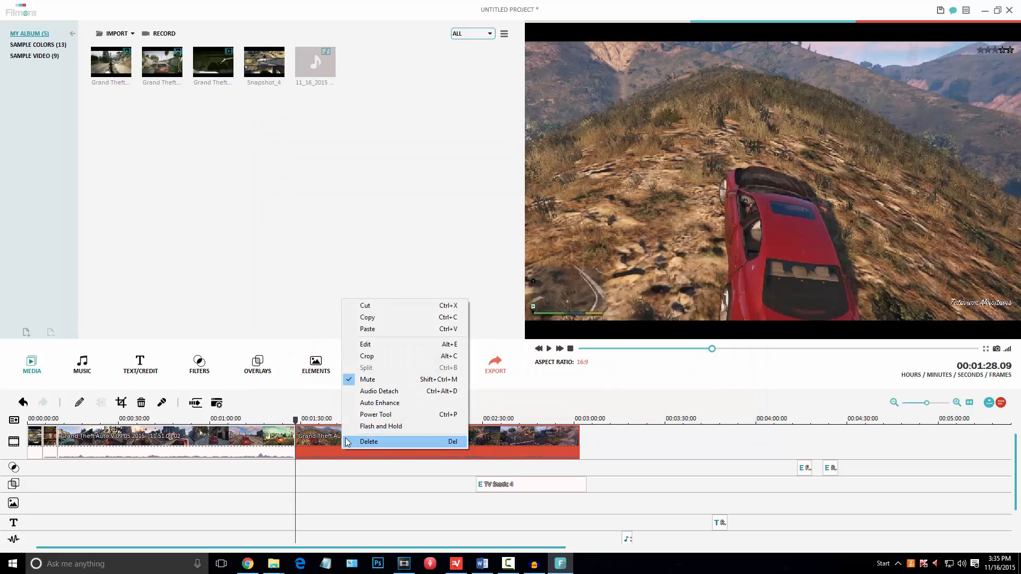
{"action": "left_click", "coordinate": [388, 348]}
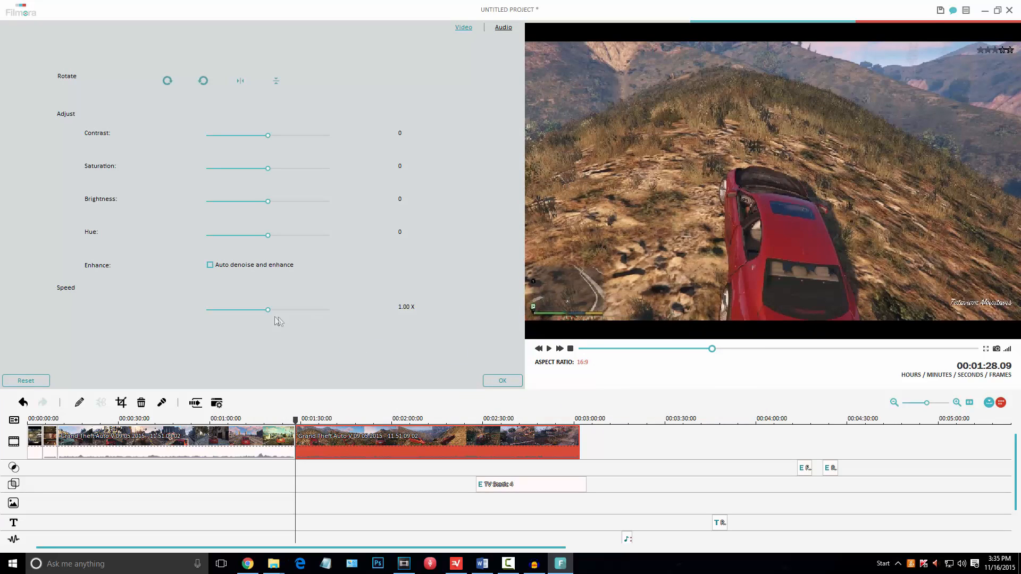
{"action": "left_click_drag", "start_coordinate": [272, 311], "coordinate": [285, 310]}
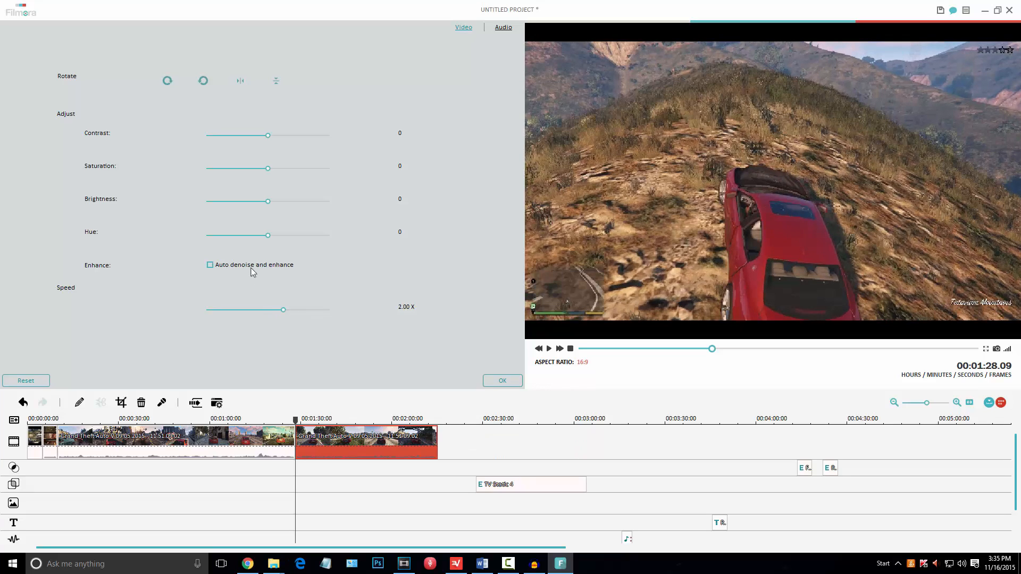
- Set the clip's hue to -50, brightness to -27, saturation to 24 and contrast to -14
{"action": "left_click_drag", "start_coordinate": [269, 238], "coordinate": [240, 248]}
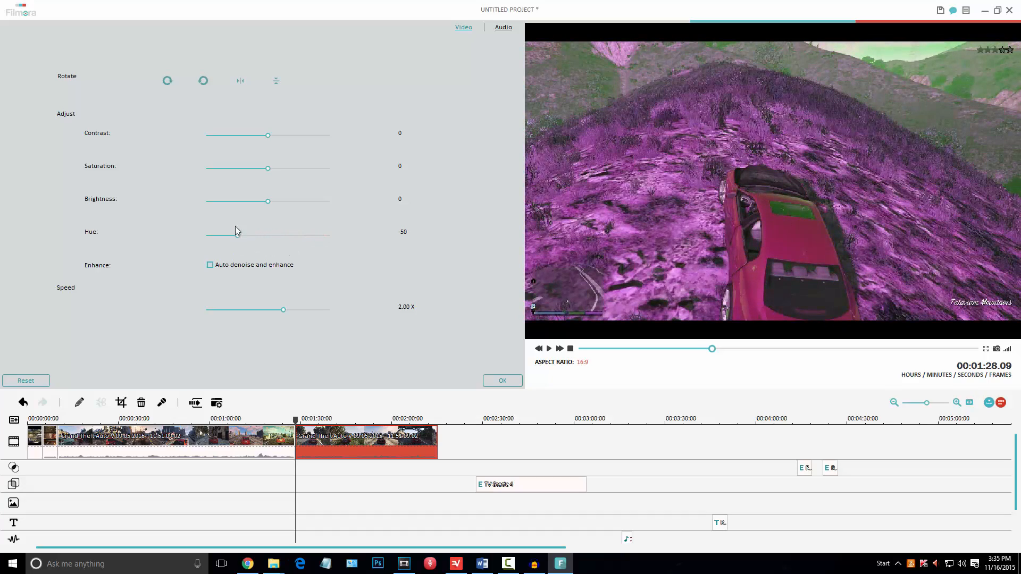
{"action": "left_click_drag", "start_coordinate": [271, 204], "coordinate": [250, 205]}
{"action": "left_click_drag", "start_coordinate": [273, 166], "coordinate": [284, 175]}
{"action": "mouse_move", "coordinate": [269, 139]}
{"action": "left_mouse_down"}
{"action": "mouse_move", "coordinate": [282, 143]}
{"action": "mouse_move", "coordinate": [262, 152]}
{"action": "left_mouse_up"}
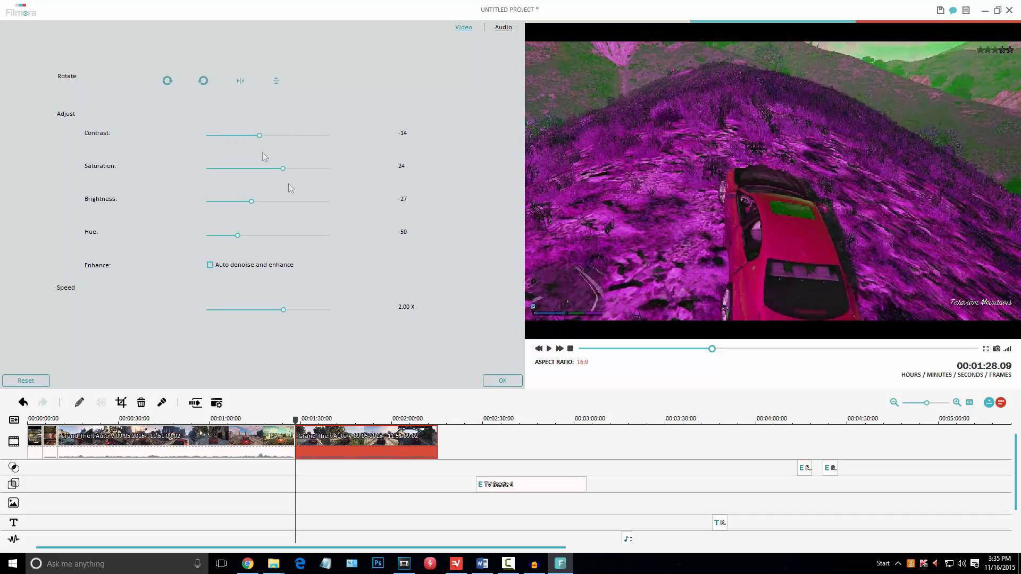
{"action": "left_click", "coordinate": [494, 378]}
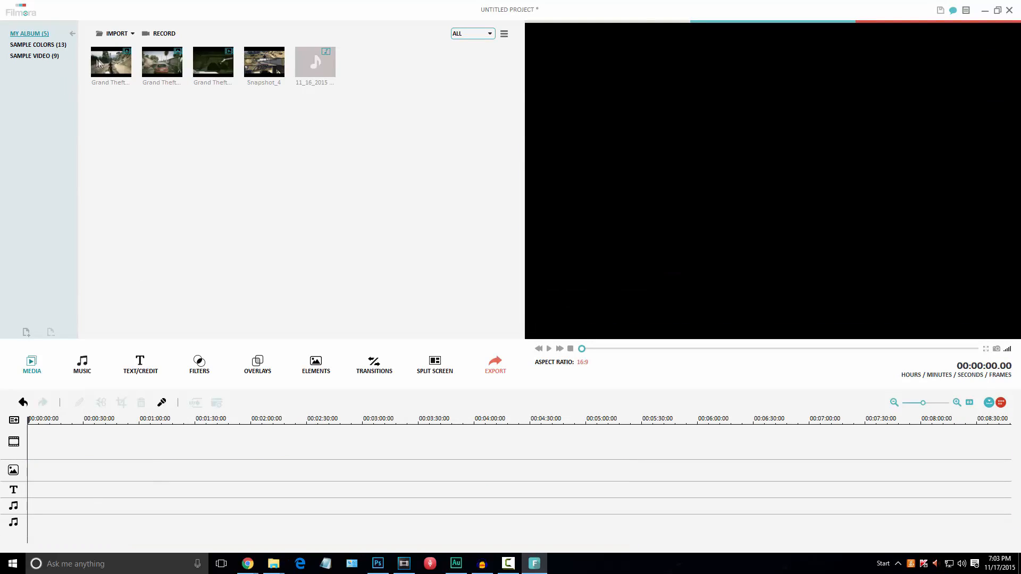
- Place the motorcycle clip at the start of the picture-in-picture track and open its green screen settings
{"action": "left_click", "coordinate": [98, 63]}
{"action": "left_click_drag", "start_coordinate": [25, 477], "coordinate": [34, 477]}
{"action": "right_click", "coordinate": [52, 474]}
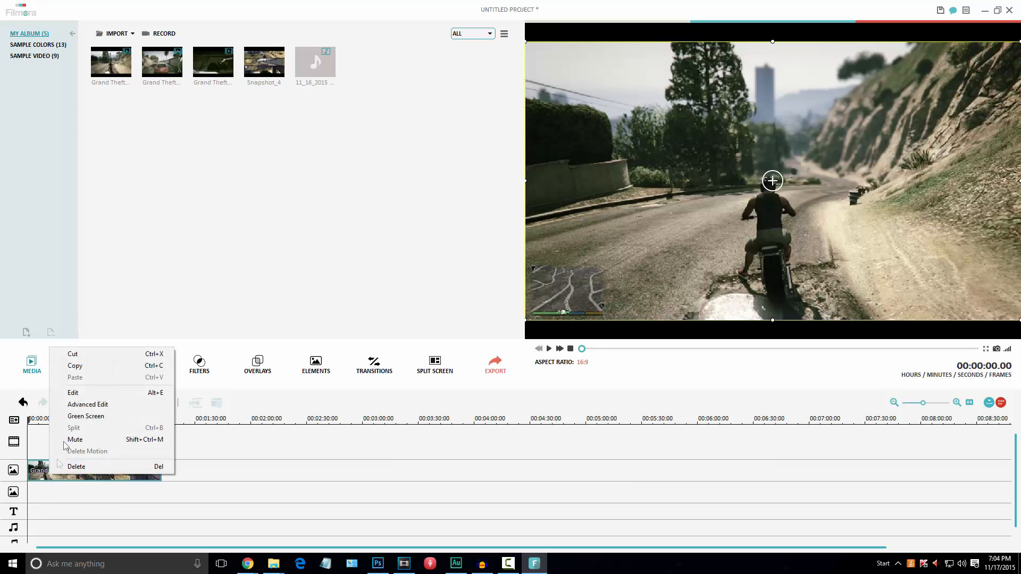
{"action": "left_click", "coordinate": [86, 417]}
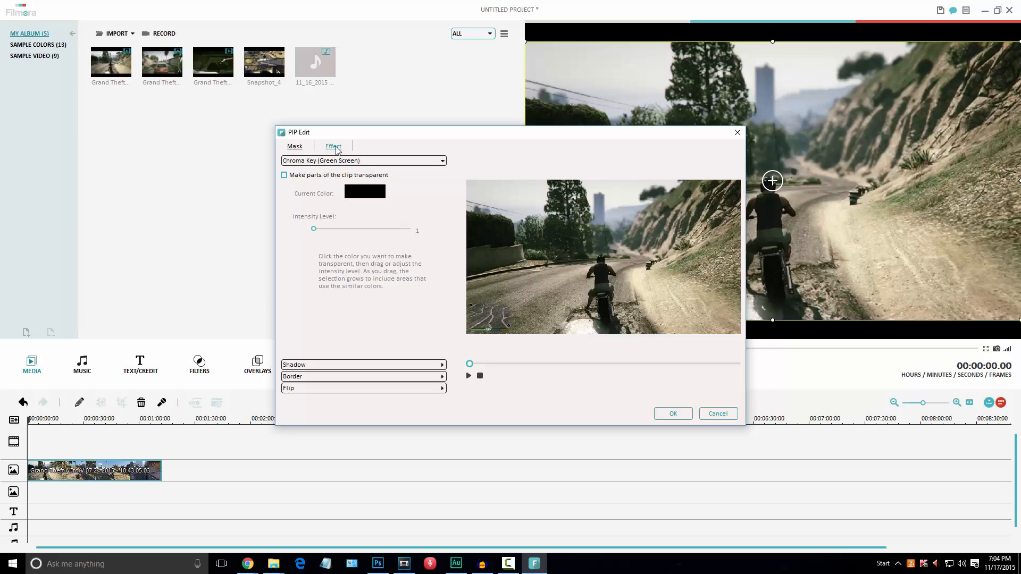
- Make the black parts of the motorcycle clip transparent with the chroma key effect at intensity level 43
{"action": "left_click", "coordinate": [296, 148]}
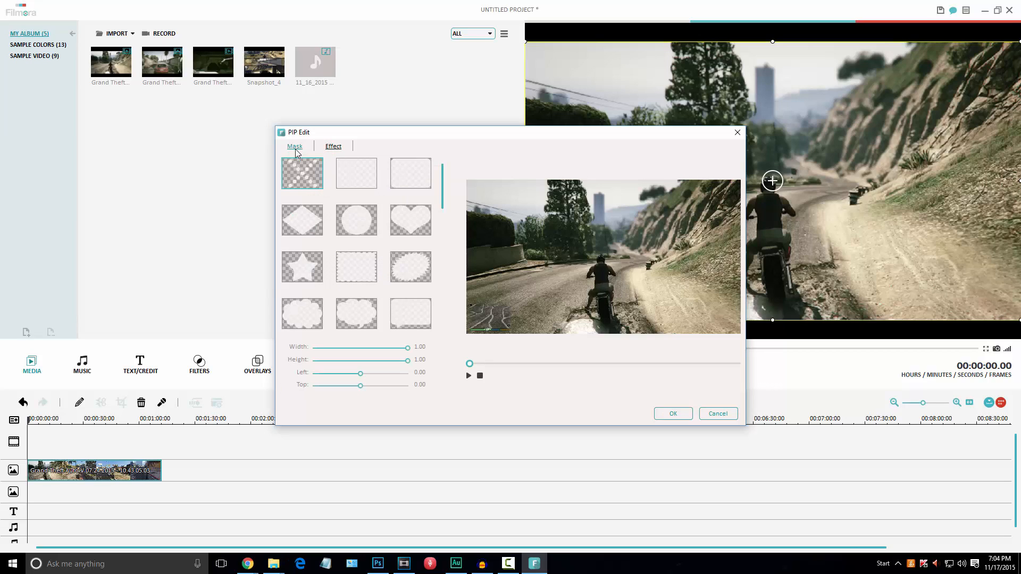
{"action": "left_click", "coordinate": [332, 147]}
{"action": "left_click", "coordinate": [284, 175]}
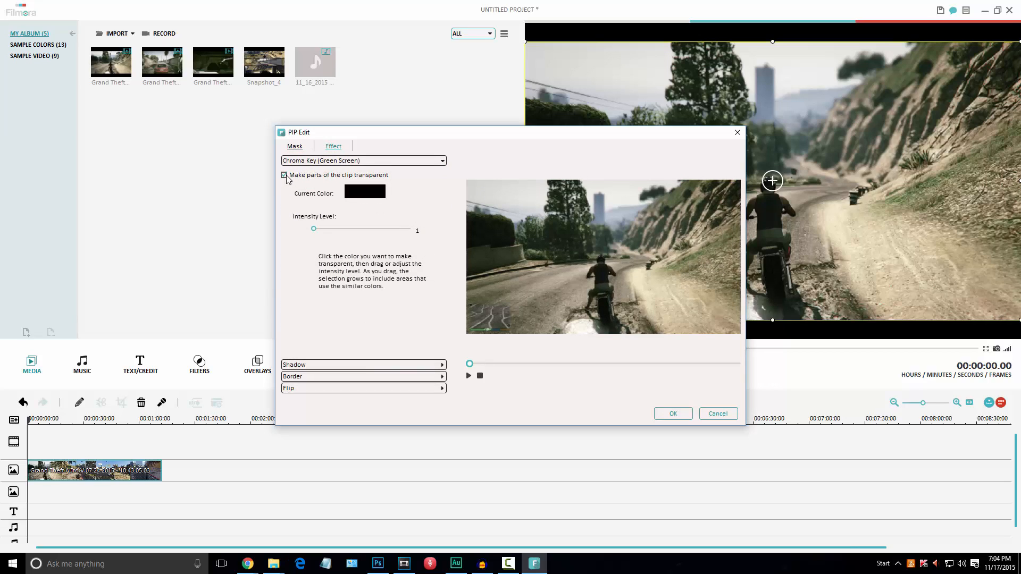
{"action": "left_click_drag", "start_coordinate": [314, 230], "coordinate": [355, 229]}
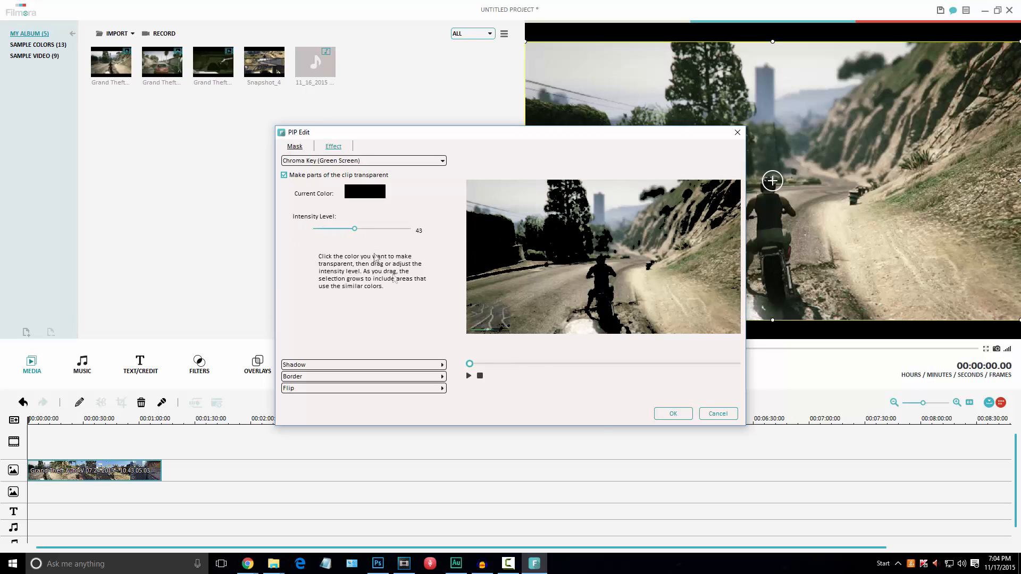
{"action": "left_click", "coordinate": [674, 417]}
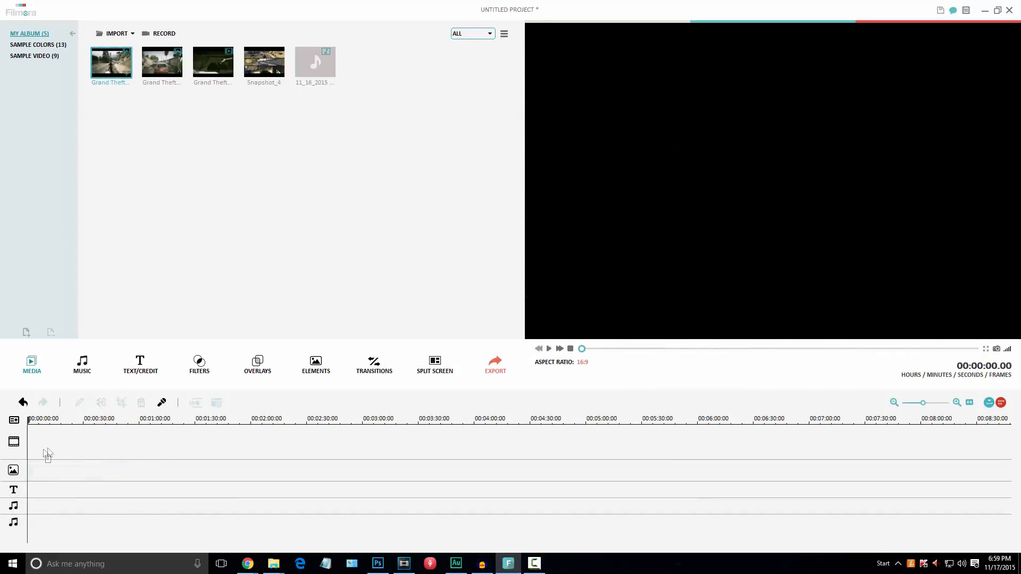
- Place the motorcycle clip at the start of the video track and the dark garage clip on the picture-in-picture track beneath it
{"action": "left_click_drag", "start_coordinate": [44, 450], "coordinate": [33, 455]}
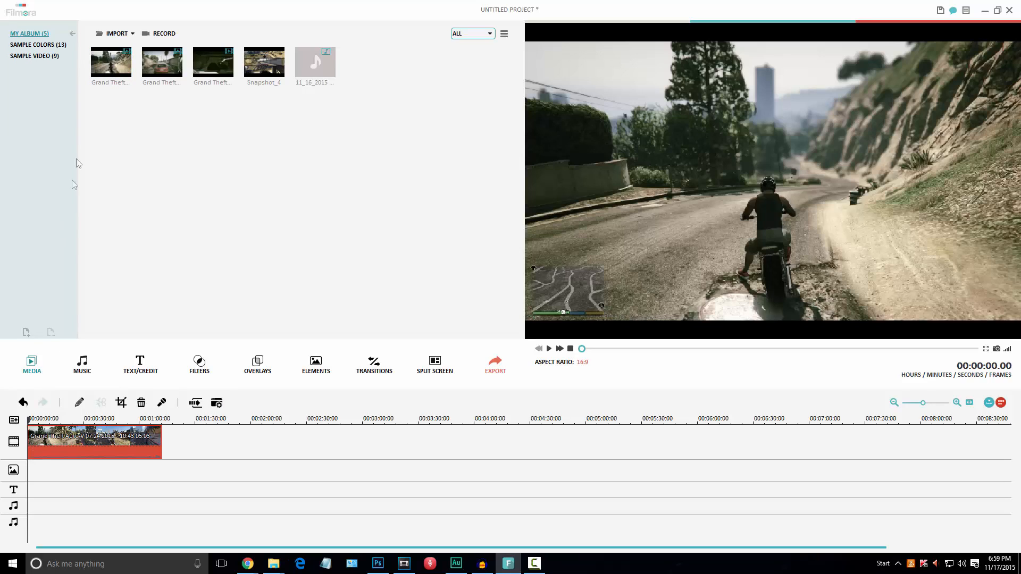
{"action": "left_click_drag", "start_coordinate": [216, 62], "coordinate": [30, 475]}
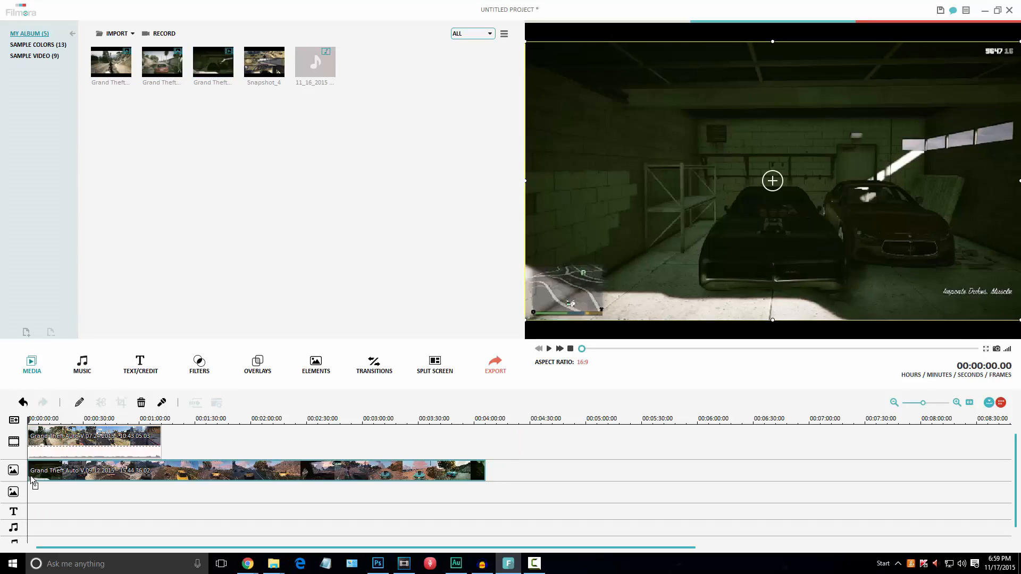
- View the audio settings of the motorcycle clip on the video track
{"action": "double_click", "coordinate": [109, 439]}
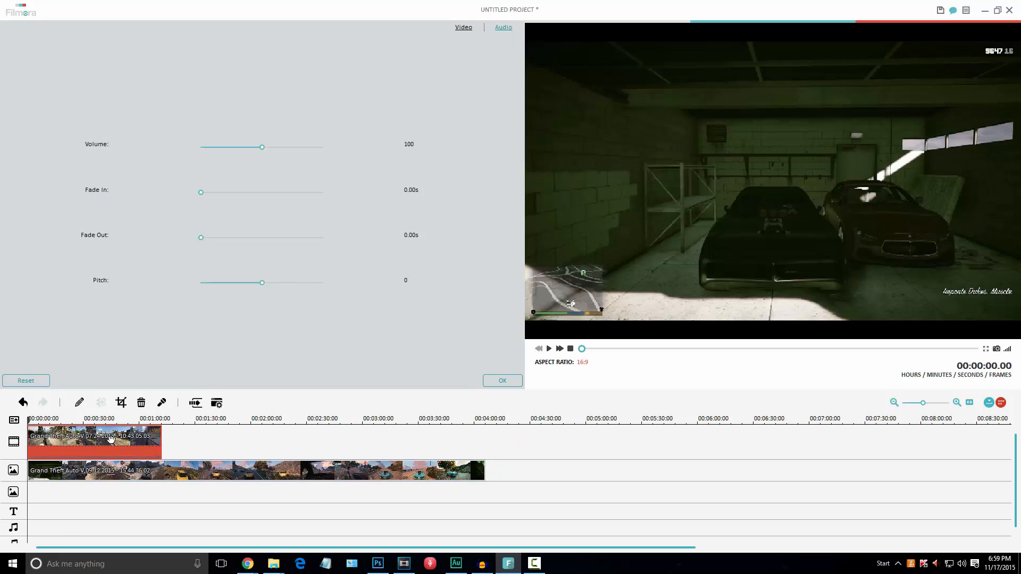
{"action": "left_click", "coordinate": [502, 379]}
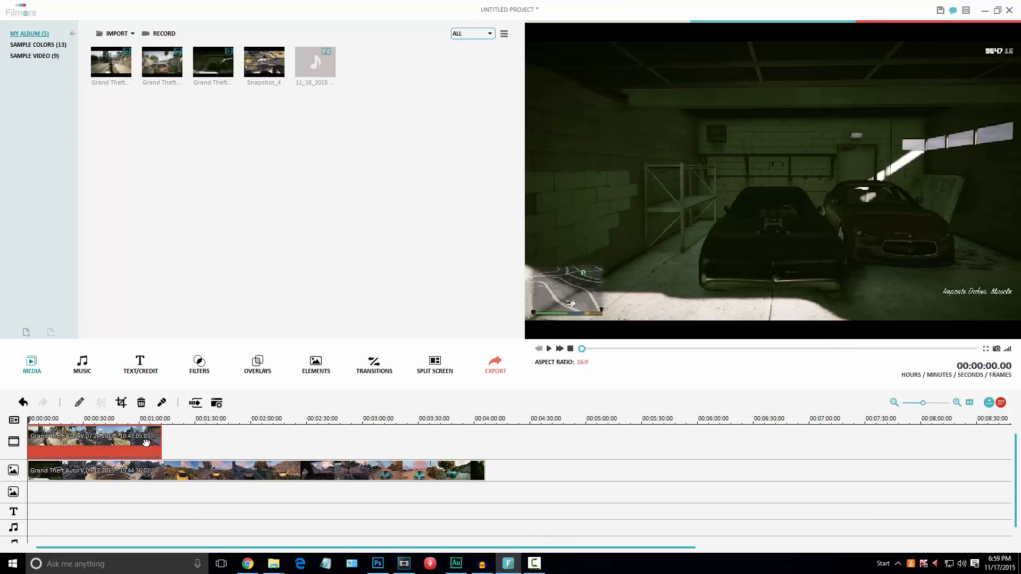
{"action": "double_click", "coordinate": [146, 443]}
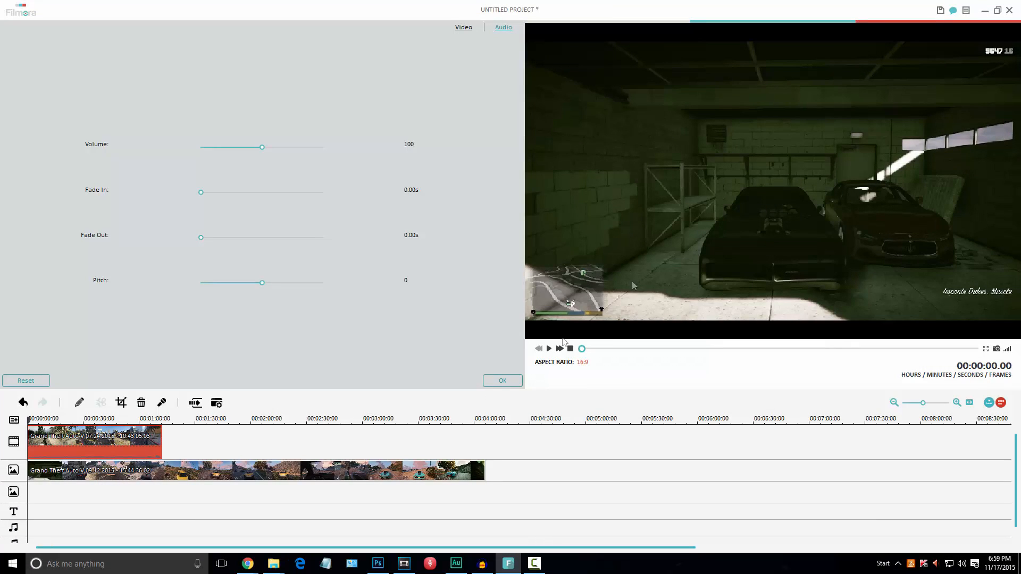
- Shrink the garage clip to a small inset, position it over the lower-right part of the motorcycle footage and play it back
{"action": "double_click", "coordinate": [323, 474]}
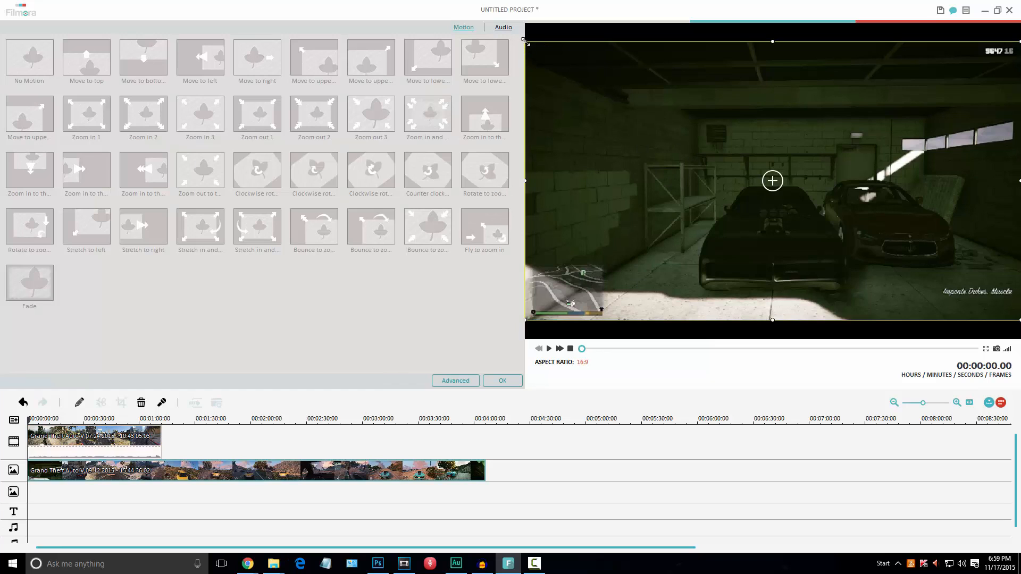
{"action": "left_click_drag", "start_coordinate": [525, 41], "coordinate": [883, 248]}
{"action": "left_click_drag", "start_coordinate": [968, 279], "coordinate": [922, 243]}
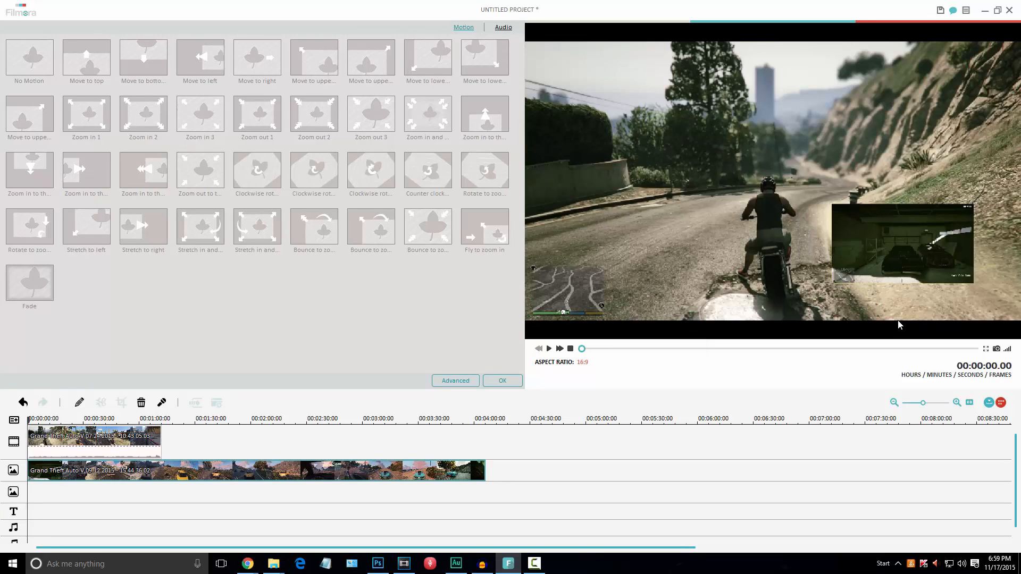
{"action": "key", "text": "space"}
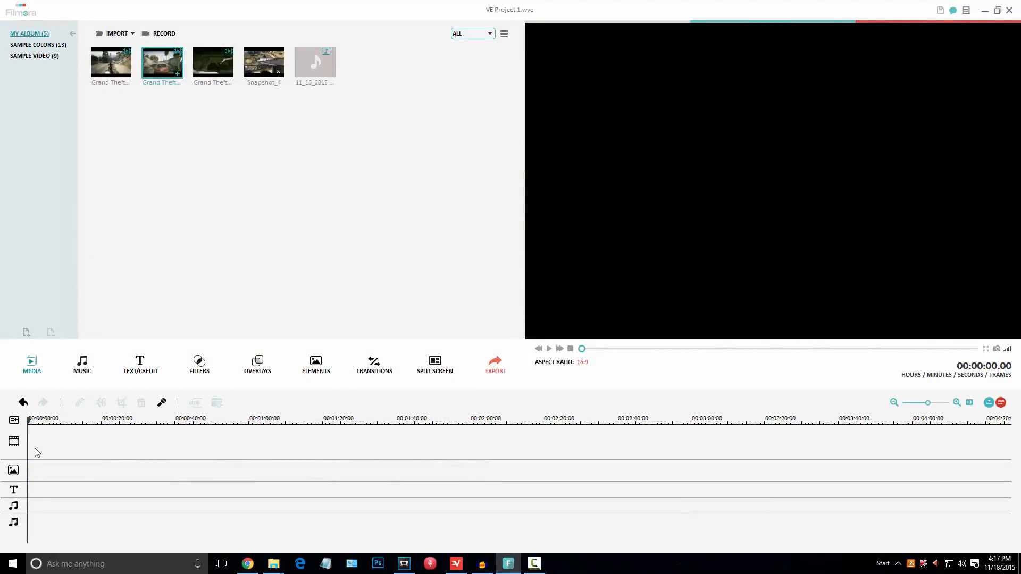
- Place the red car clip at the start of the video track and detach its audio onto a separate track
{"action": "left_click_drag", "start_coordinate": [36, 452], "coordinate": [30, 449]}
{"action": "right_click", "coordinate": [57, 437]}
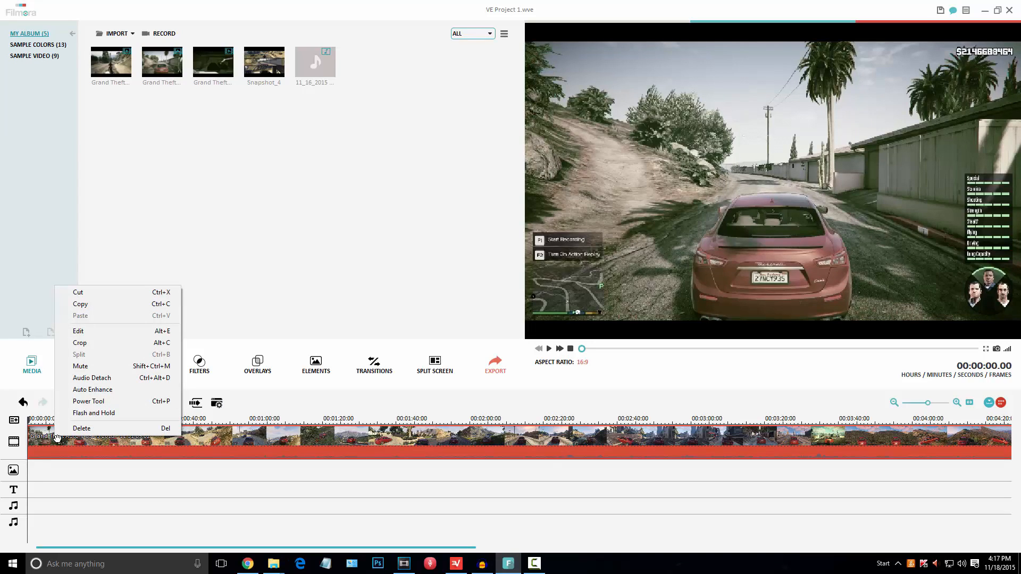
{"action": "left_click", "coordinate": [87, 380]}
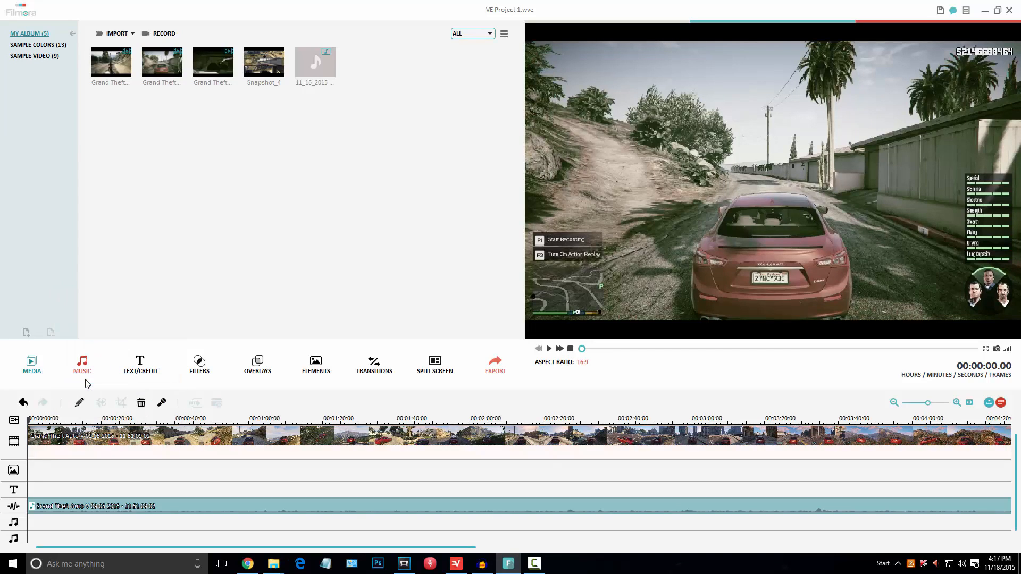
- Add the song Brightly from the electronic music category to the start of the music track below the detached audio
{"action": "left_click", "coordinate": [95, 366]}
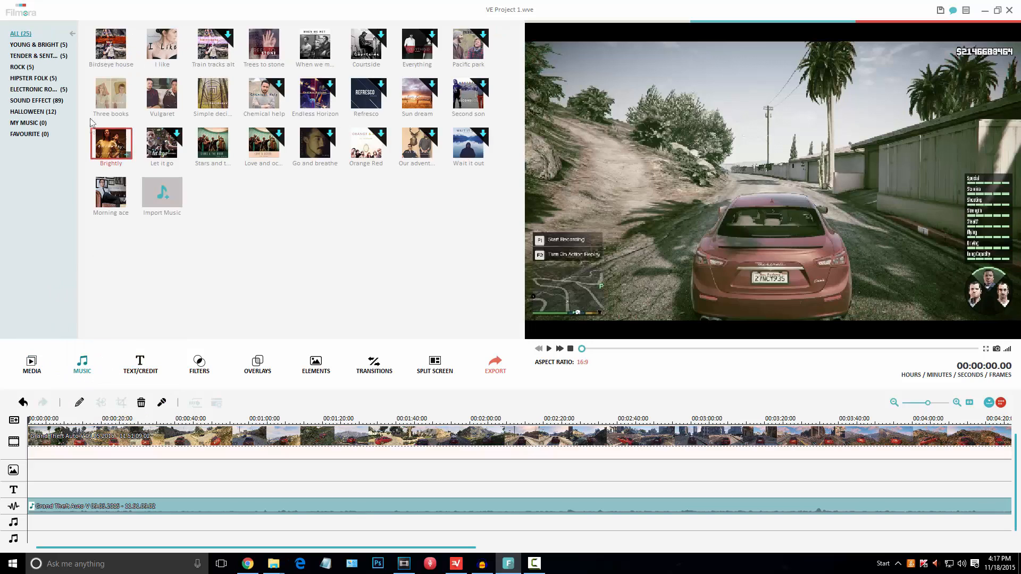
{"action": "left_click", "coordinate": [35, 90]}
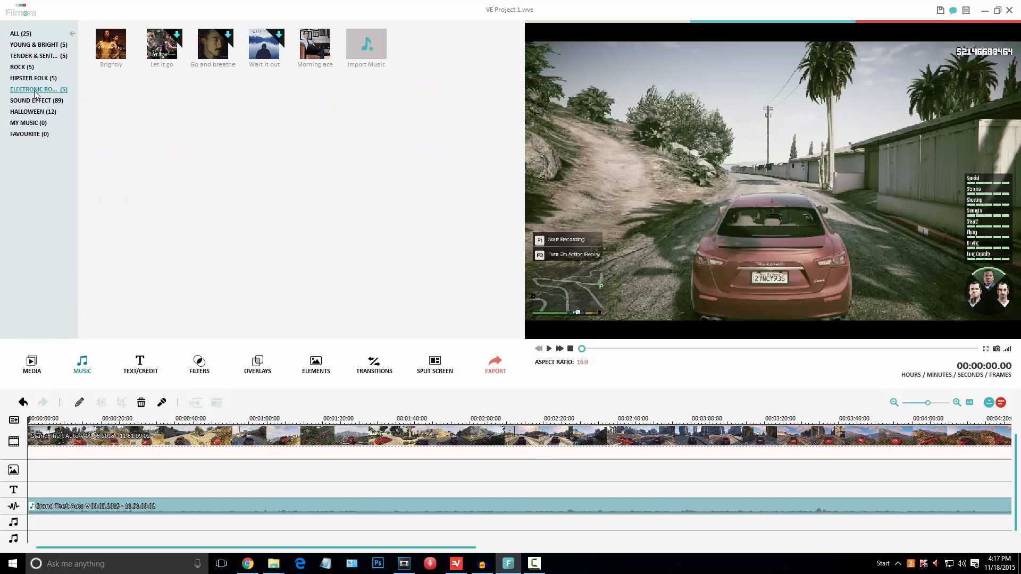
{"action": "left_click", "coordinate": [118, 47]}
{"action": "left_click_drag", "start_coordinate": [86, 240], "coordinate": [31, 516]}
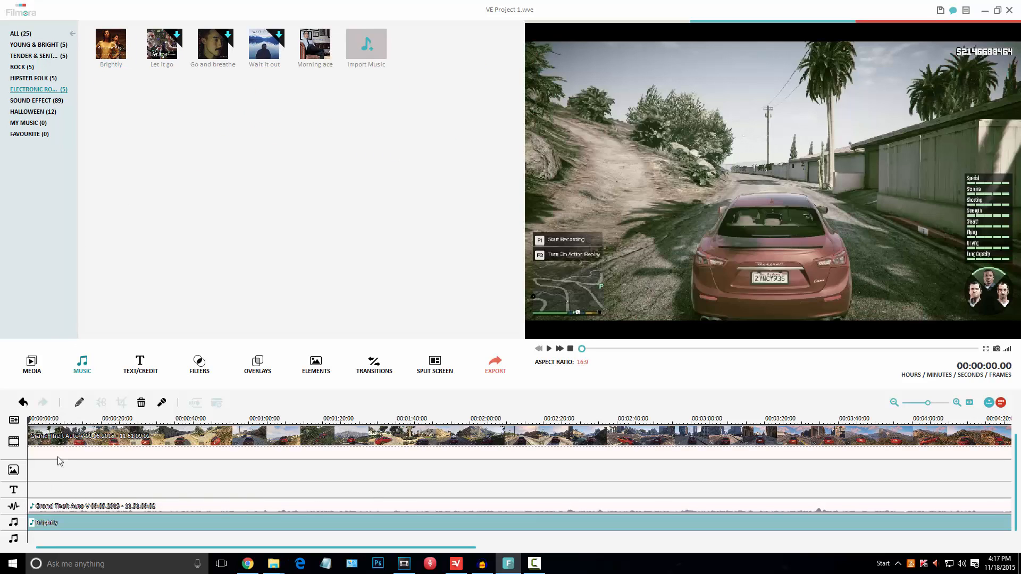
- Play back the red car clip with both audio tracks, selecting the detached audio and the Brightly music in turn
{"action": "left_click", "coordinate": [60, 458]}
{"action": "key", "text": "space"}
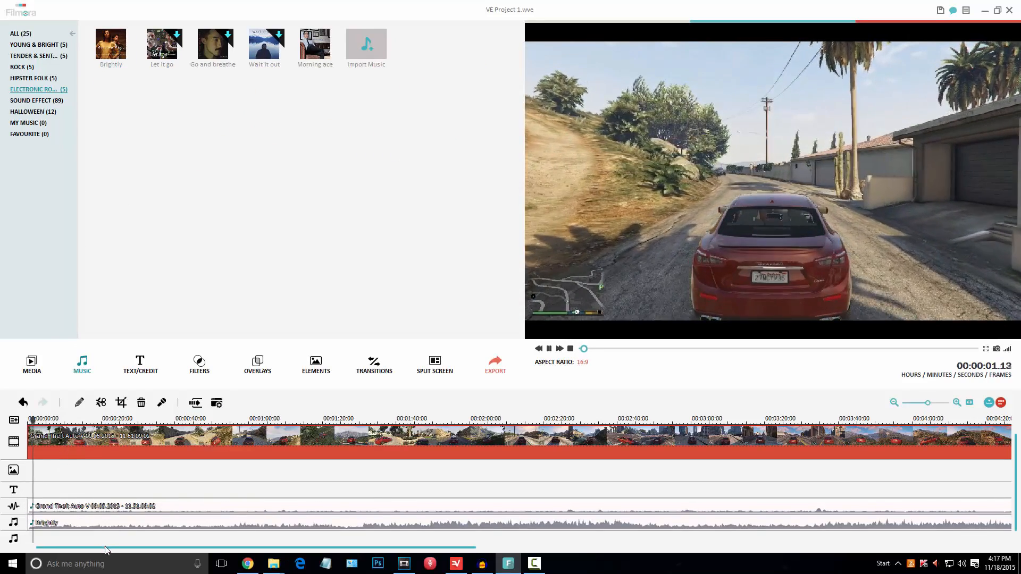
{"action": "left_click", "coordinate": [84, 510]}
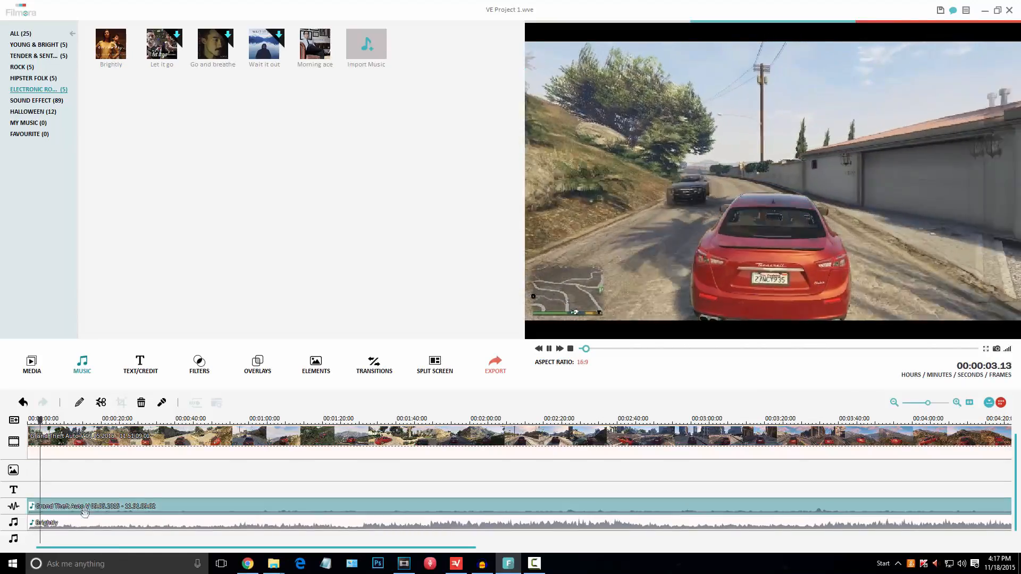
{"action": "left_click", "coordinate": [80, 523]}
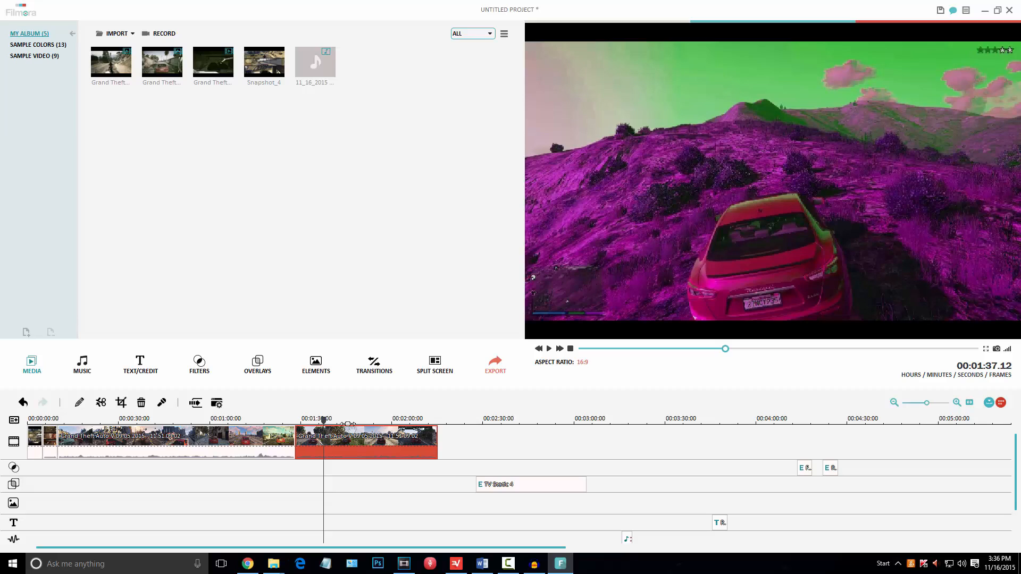
{"action": "right_click", "coordinate": [382, 439]}
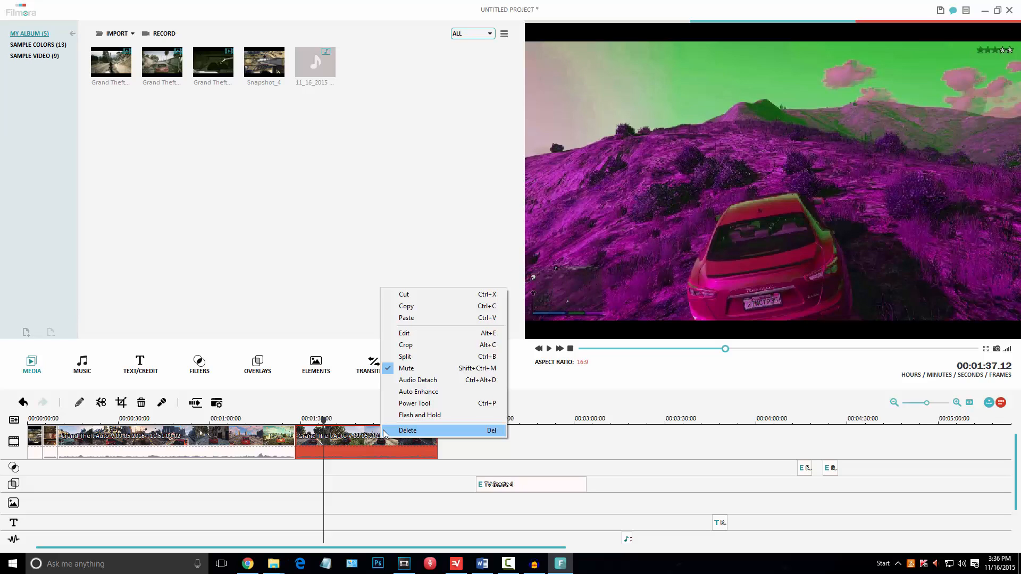
{"action": "left_click", "coordinate": [219, 453]}
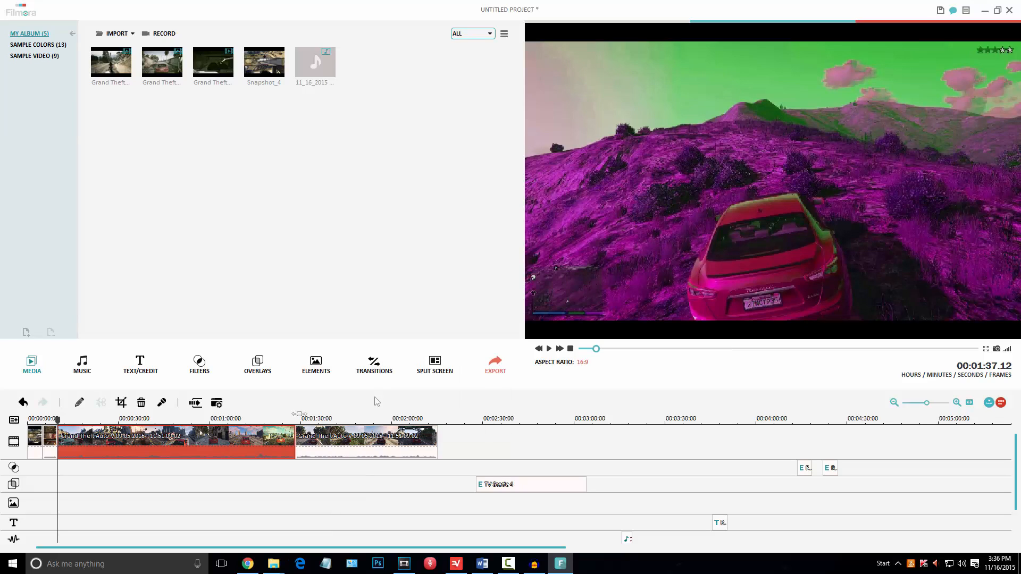
- Open the export options, look at the YouTube and device outputs, and return to the MP4 file format
{"action": "left_click", "coordinate": [495, 365]}
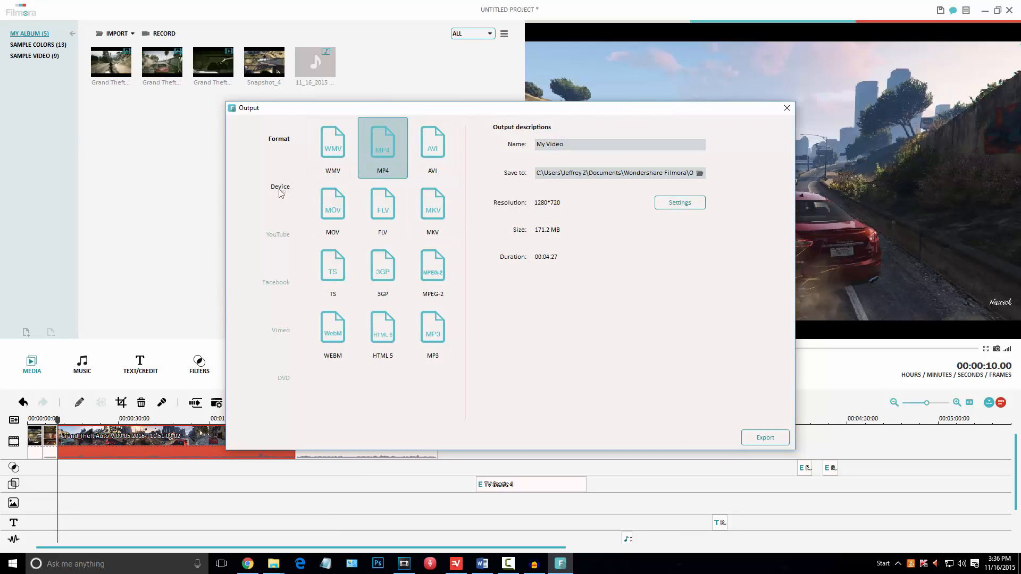
{"action": "left_click", "coordinate": [291, 238]}
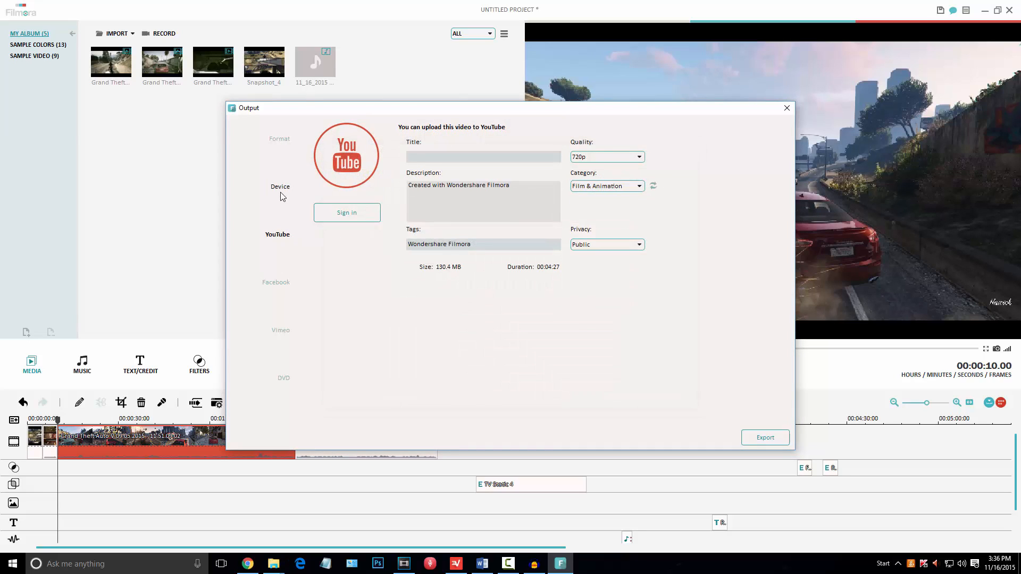
{"action": "left_click", "coordinate": [281, 197]}
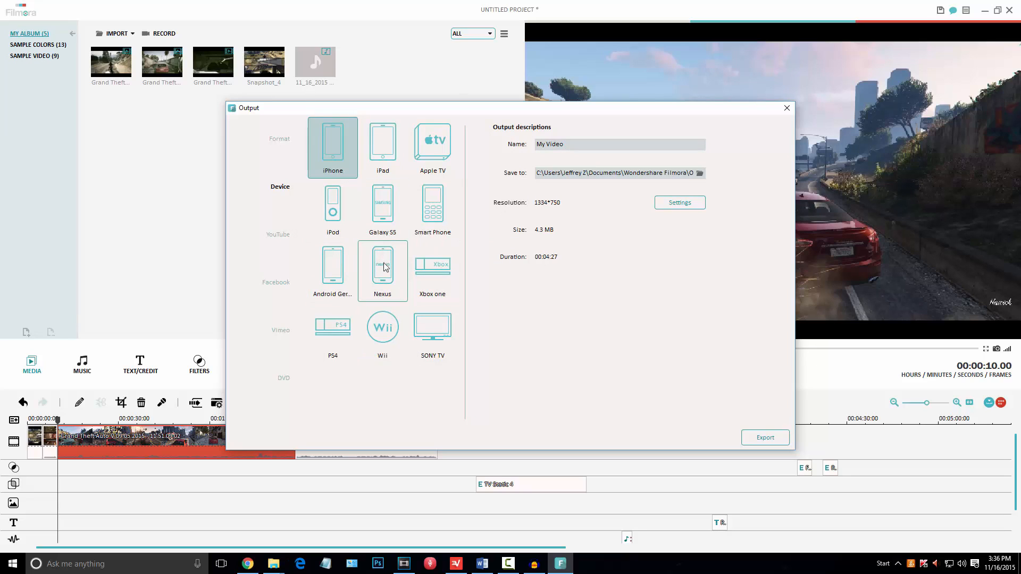
{"action": "left_click", "coordinate": [282, 141]}
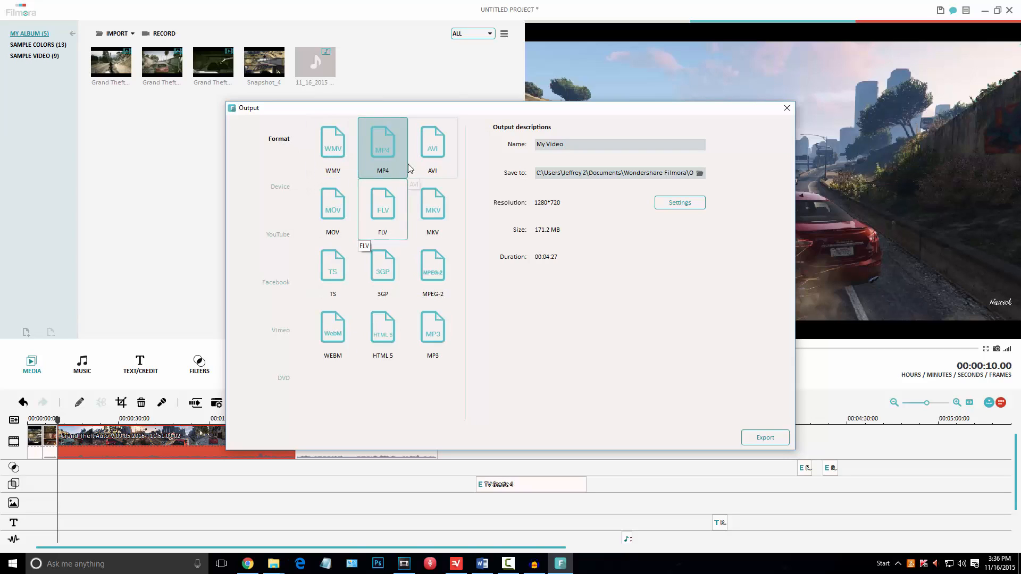
- Configure the MP4 video settings with the Best quality preset, 1920*1080 resolution and a 30000 kbps bit rate
{"action": "left_click", "coordinate": [677, 207]}
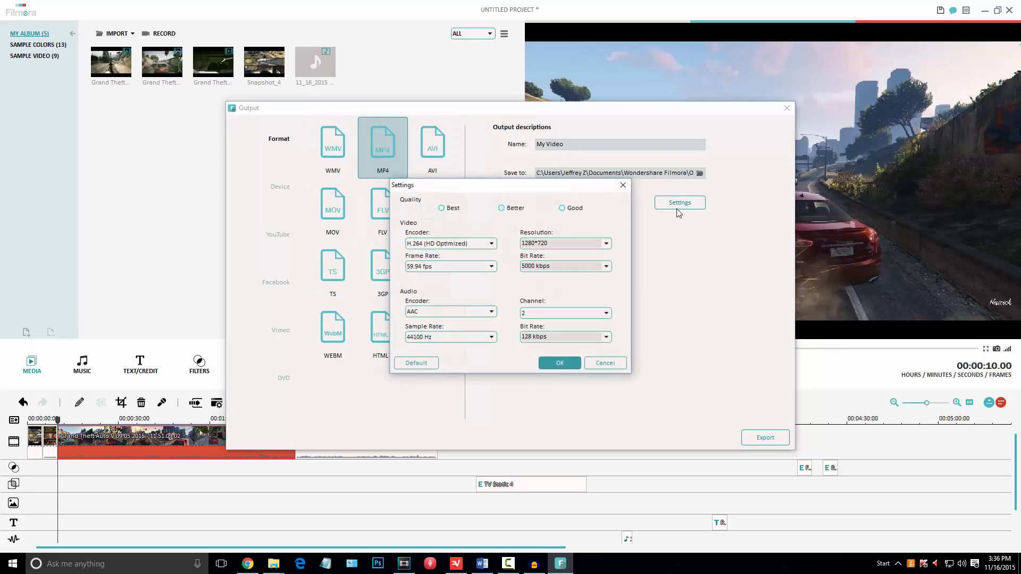
{"action": "left_click", "coordinate": [502, 209]}
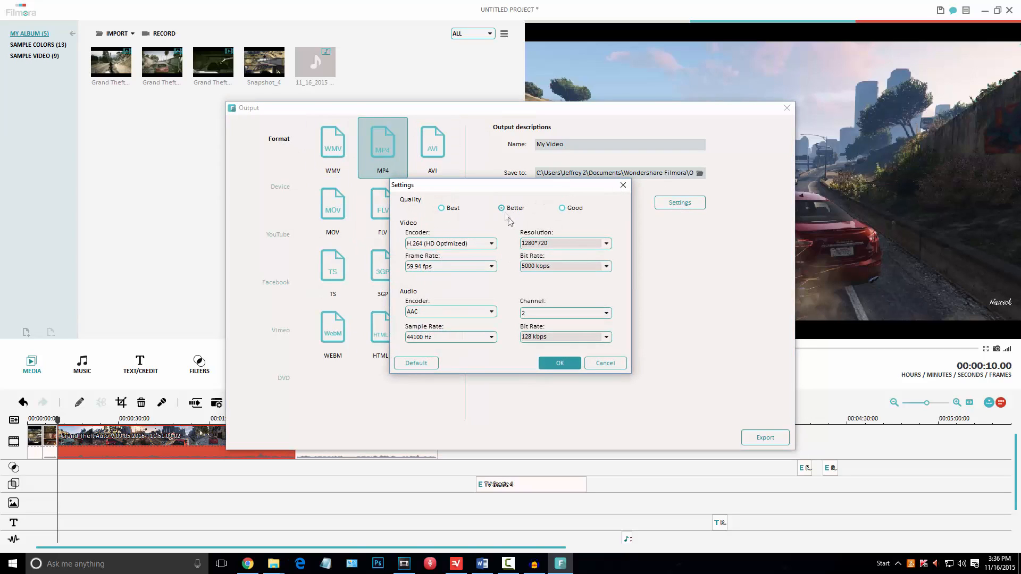
{"action": "left_click", "coordinate": [441, 208]}
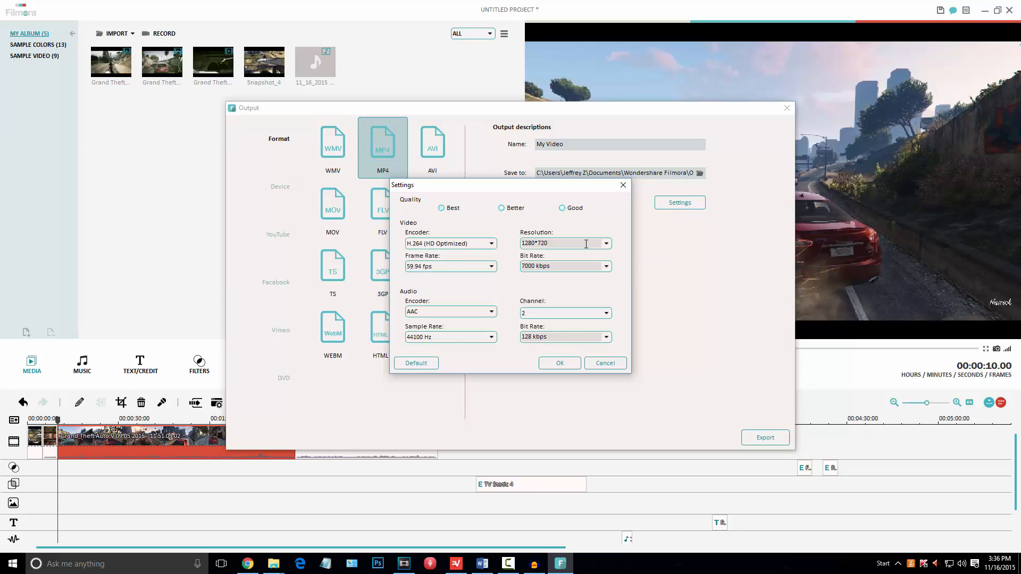
{"action": "left_click", "coordinate": [606, 244]}
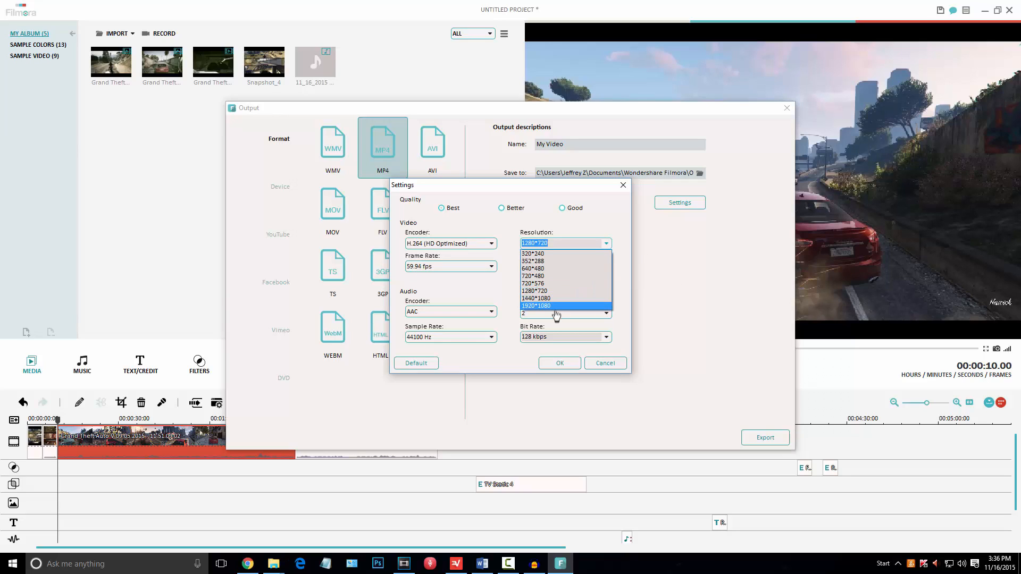
{"action": "left_click", "coordinate": [556, 307]}
{"action": "left_click", "coordinate": [606, 267]}
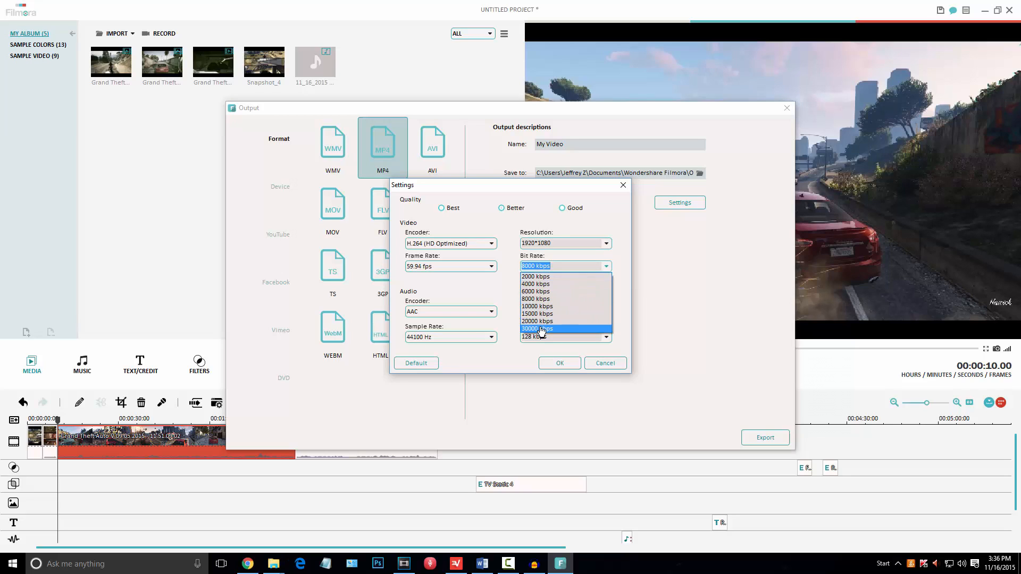
{"action": "left_click", "coordinate": [541, 329]}
- Set the audio bit rate to 320 kbps and the sample rate to 48000 Hz, and apply the output settings
{"action": "left_click", "coordinate": [585, 337]}
{"action": "left_click", "coordinate": [552, 383]}
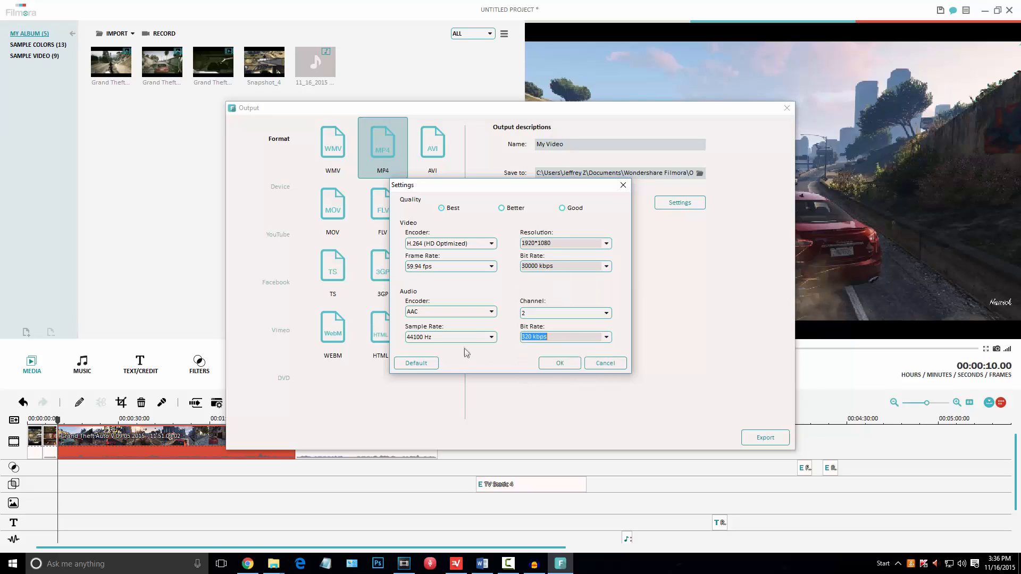
{"action": "left_click", "coordinate": [491, 337]}
{"action": "left_click", "coordinate": [468, 369]}
{"action": "left_click", "coordinate": [560, 362]}
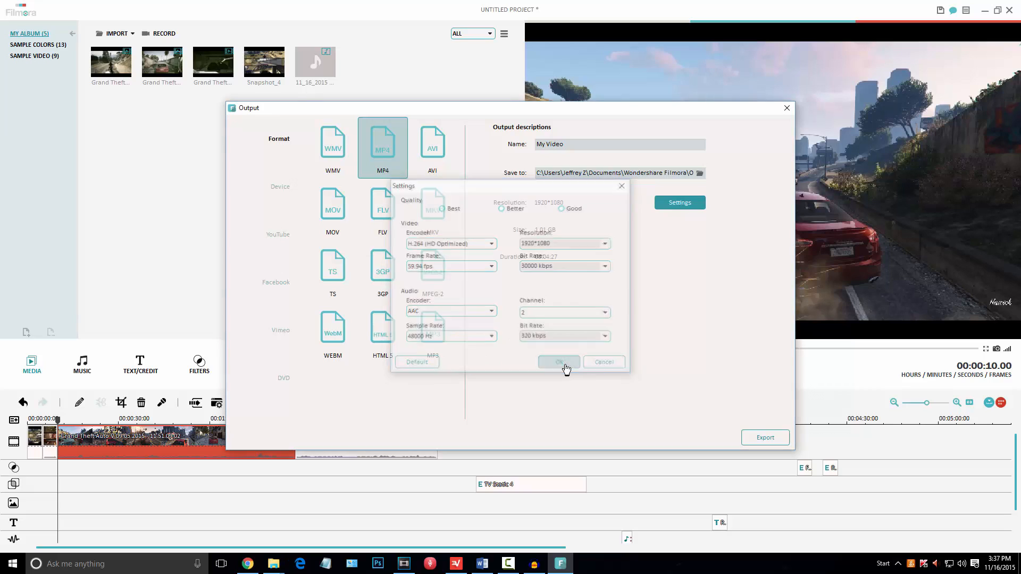
{"action": "left_click", "coordinate": [686, 205]}
{"action": "left_click", "coordinate": [623, 185]}
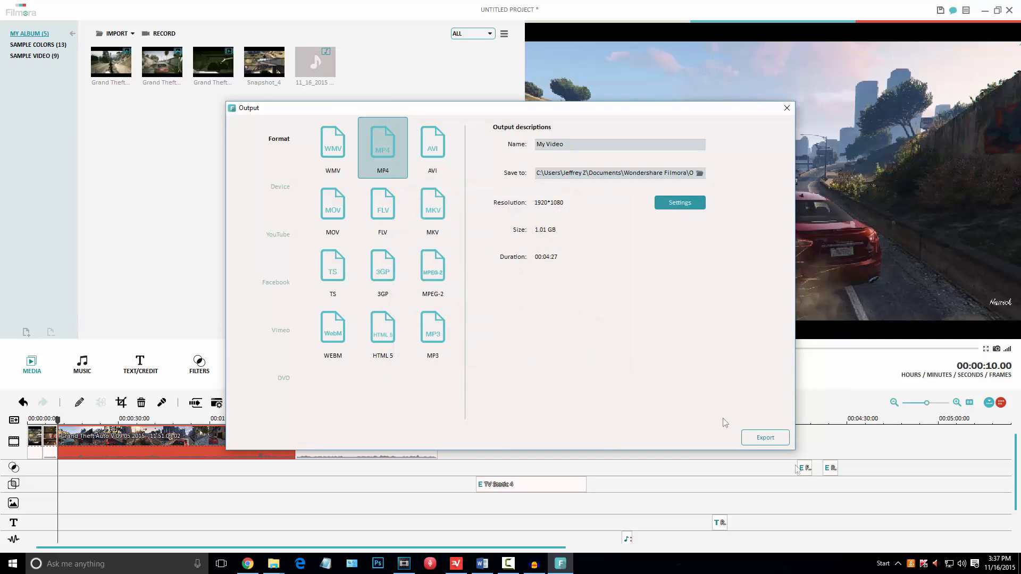
- Start exporting the video and set the conversion's finish action to Do nothing
{"action": "left_click", "coordinate": [776, 437]}
{"action": "left_click", "coordinate": [445, 318]}
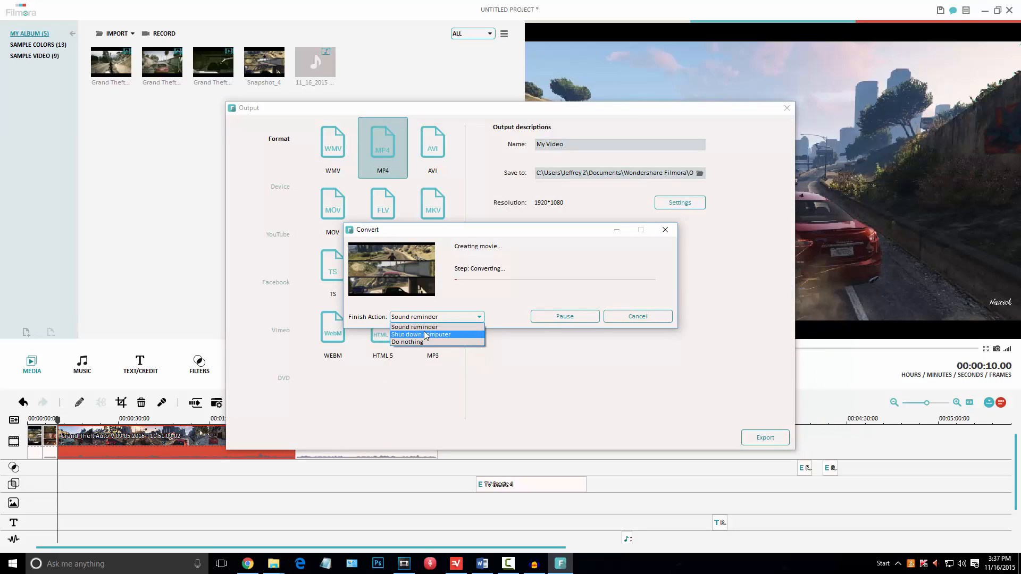
{"action": "left_click", "coordinate": [421, 327]}
{"action": "left_click", "coordinate": [425, 326]}
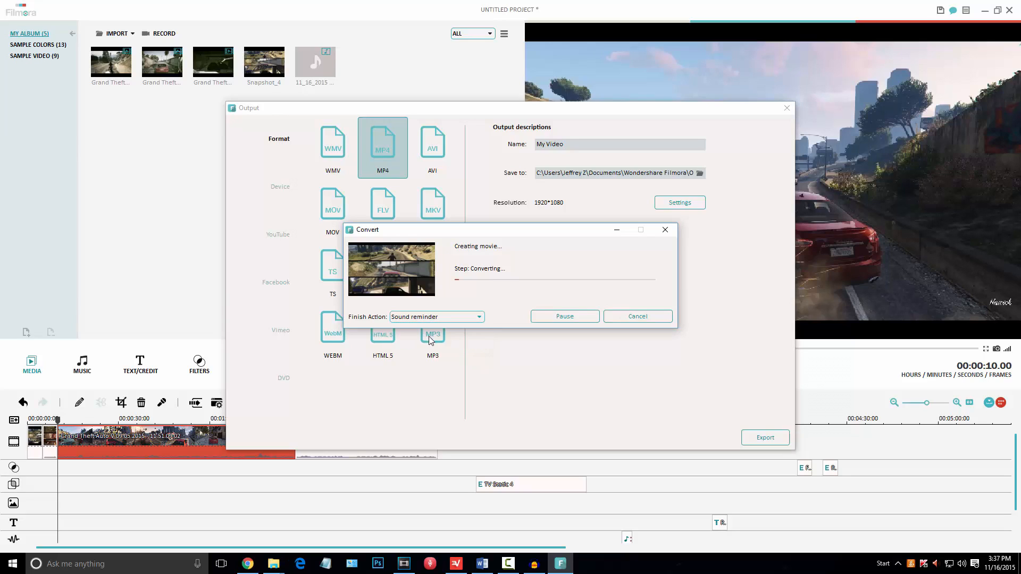
{"action": "left_click", "coordinate": [425, 318]}
{"action": "left_click", "coordinate": [420, 343]}
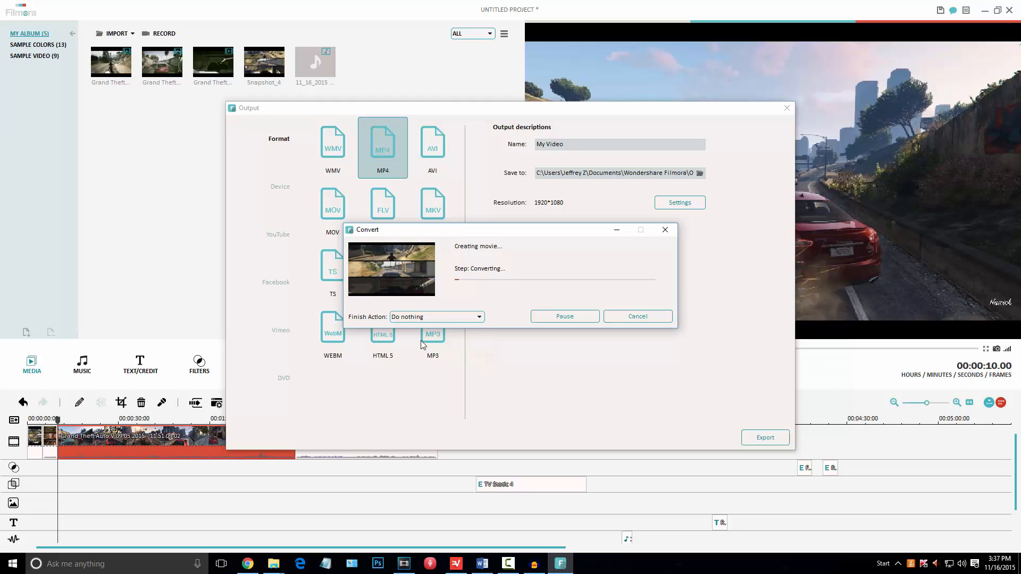